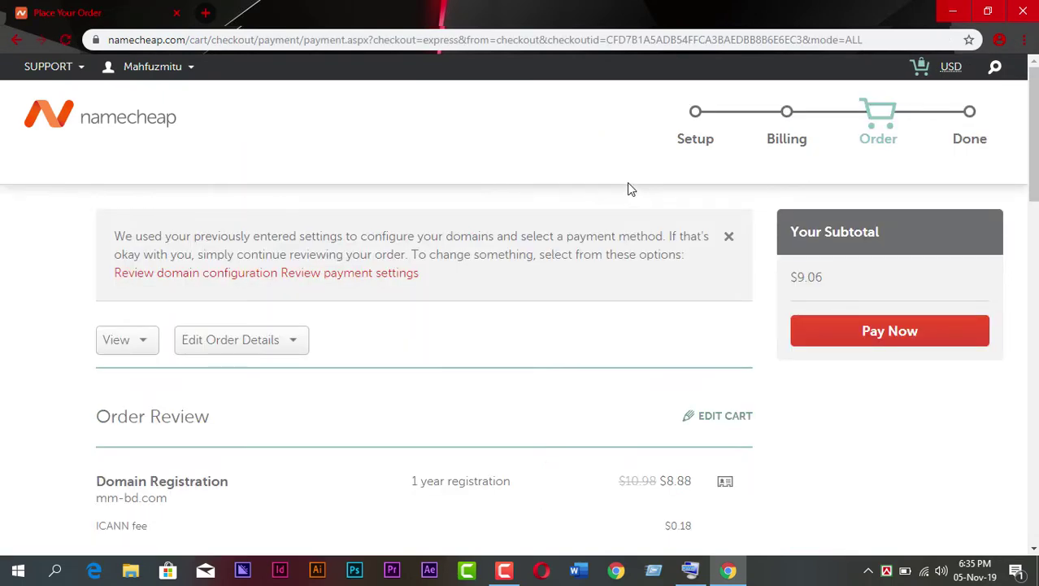
Pay for the mm-bd.com domain registration order and open its PDF receipt from the order confirmation
click(926, 342)
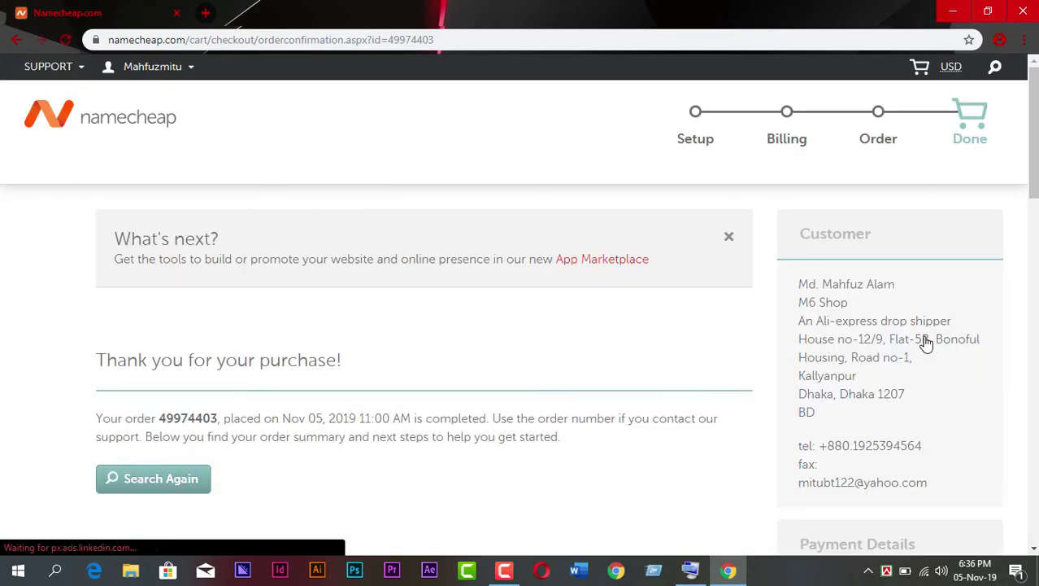
scroll(919, 319, down, 6)
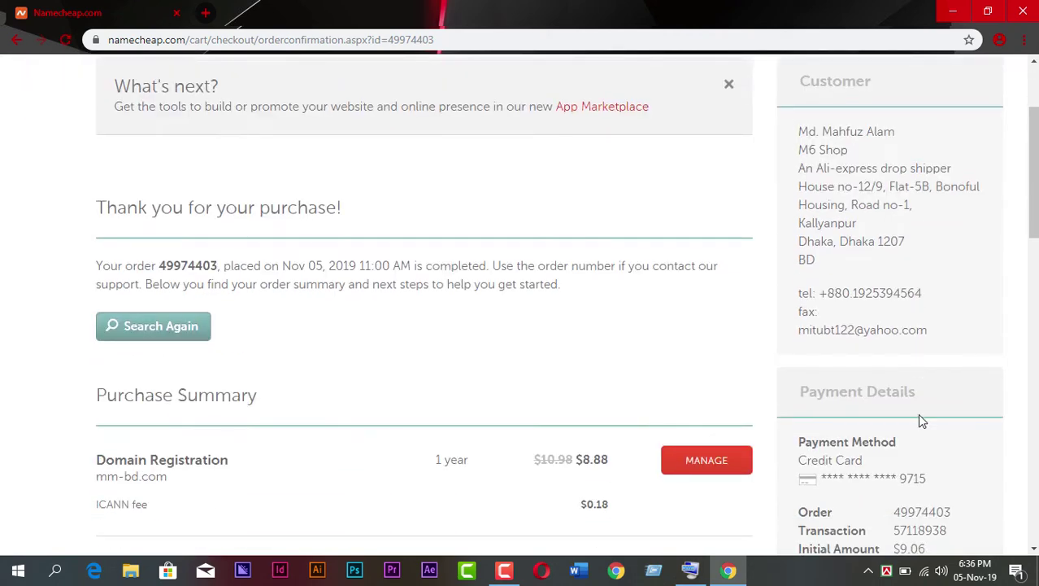
click(891, 382)
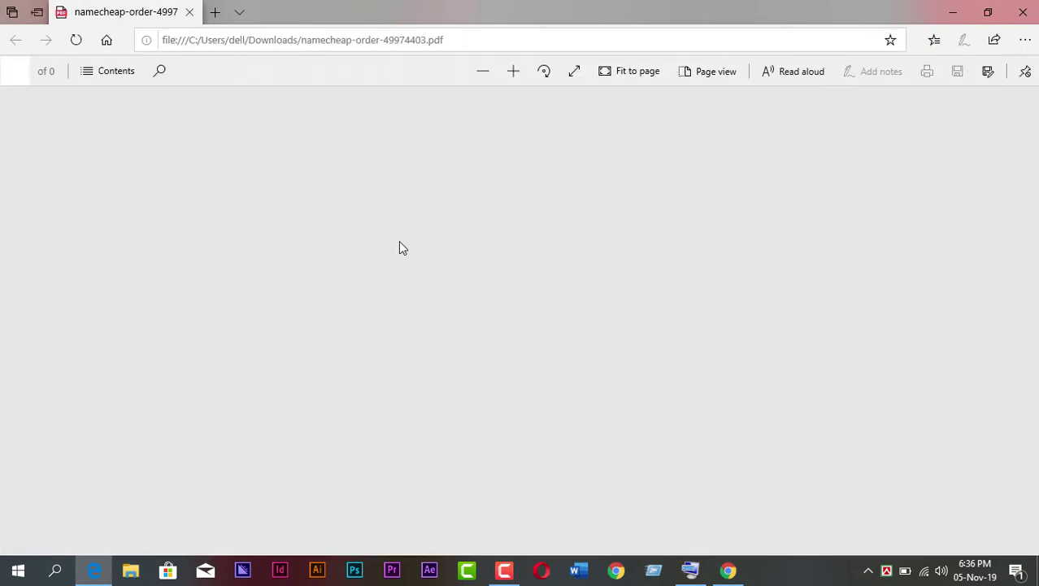
Examine the order details, purchased items and total on the PDF receipt, and close it
scroll(399, 241, down, 3)
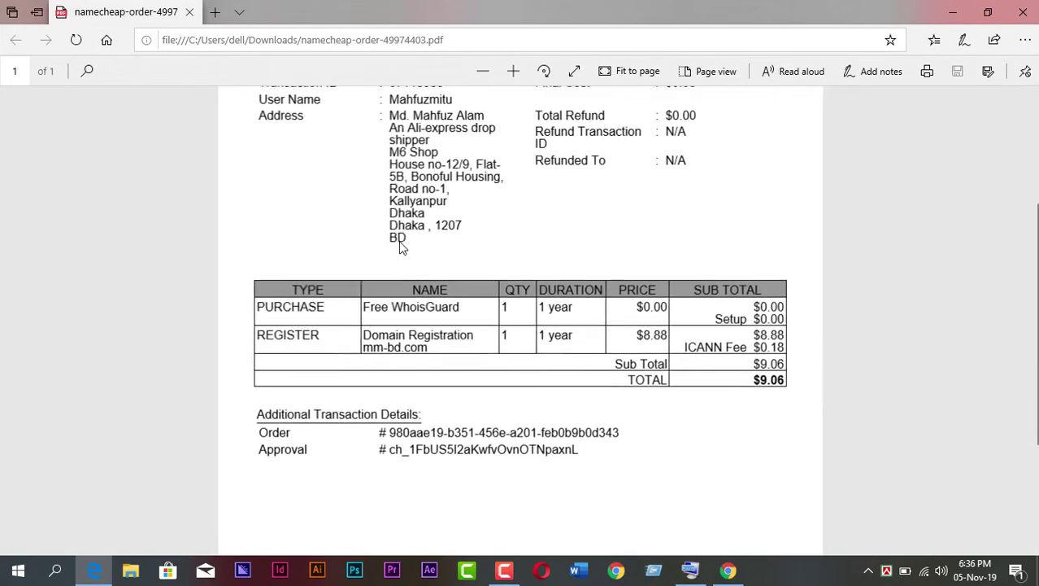
scroll(411, 235, up, 3)
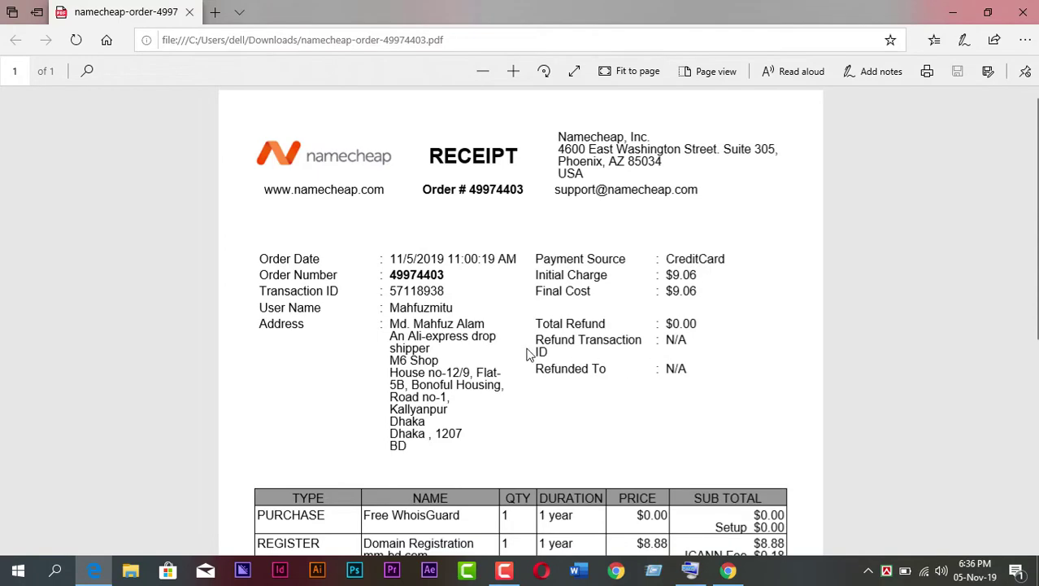
scroll(529, 354, down, 3)
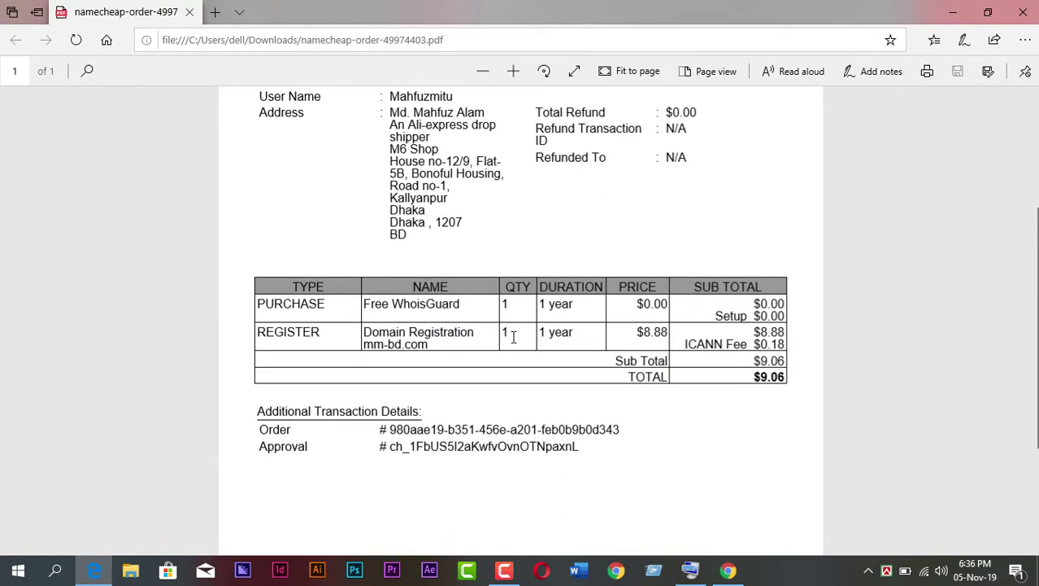
scroll(513, 337, down, 3)
scroll(514, 337, up, 6)
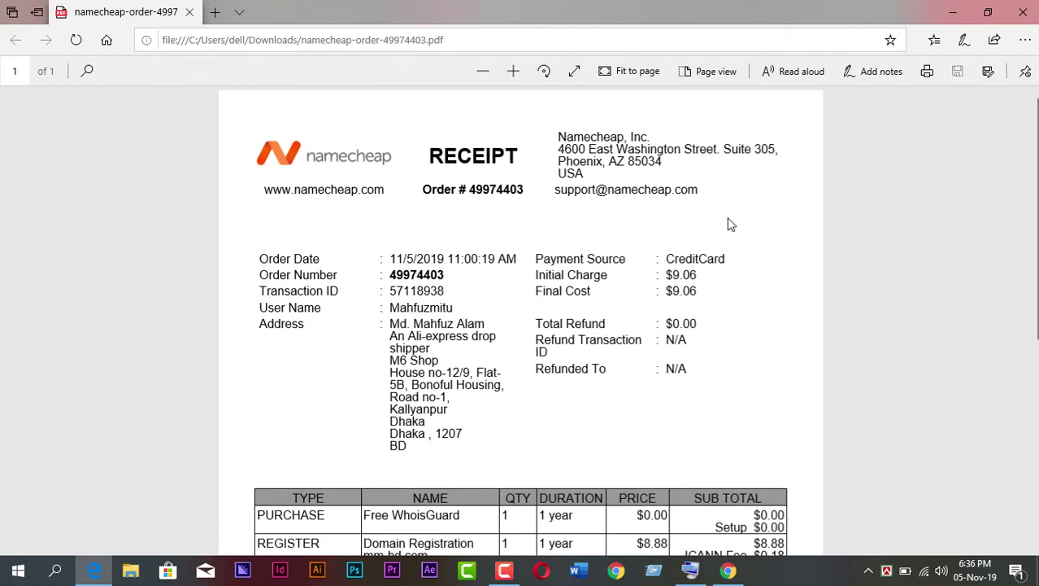
scroll(730, 225, down, 4)
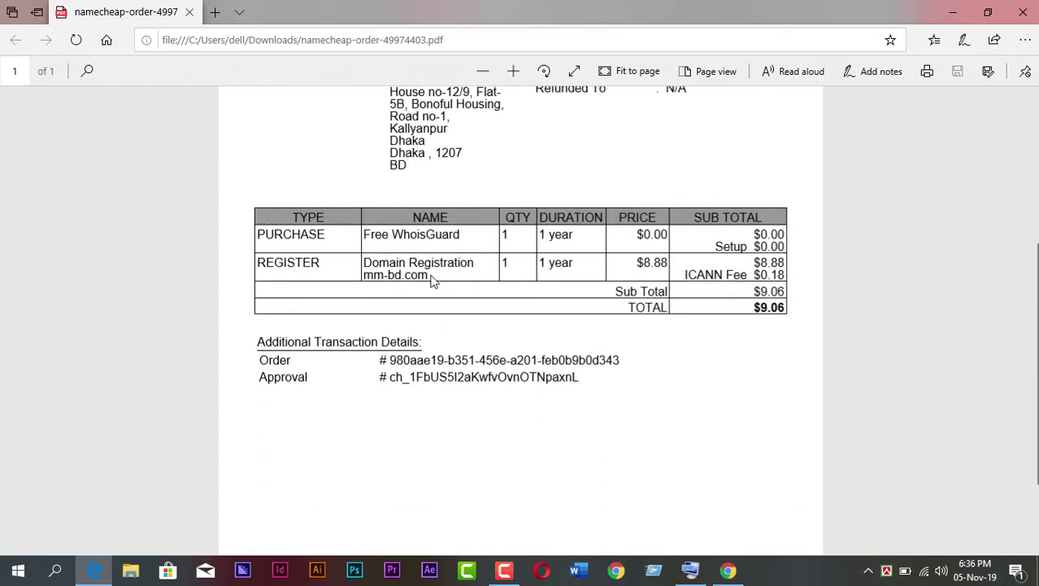
click(1022, 11)
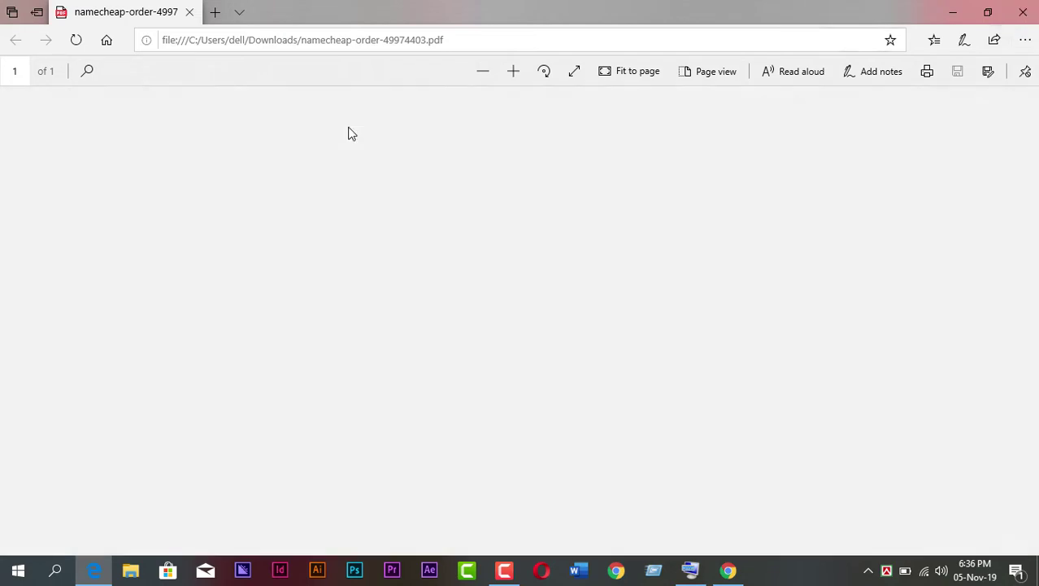
Open the Namecheap account dashboard and look over the recently active domains
scroll(337, 163, up, 5)
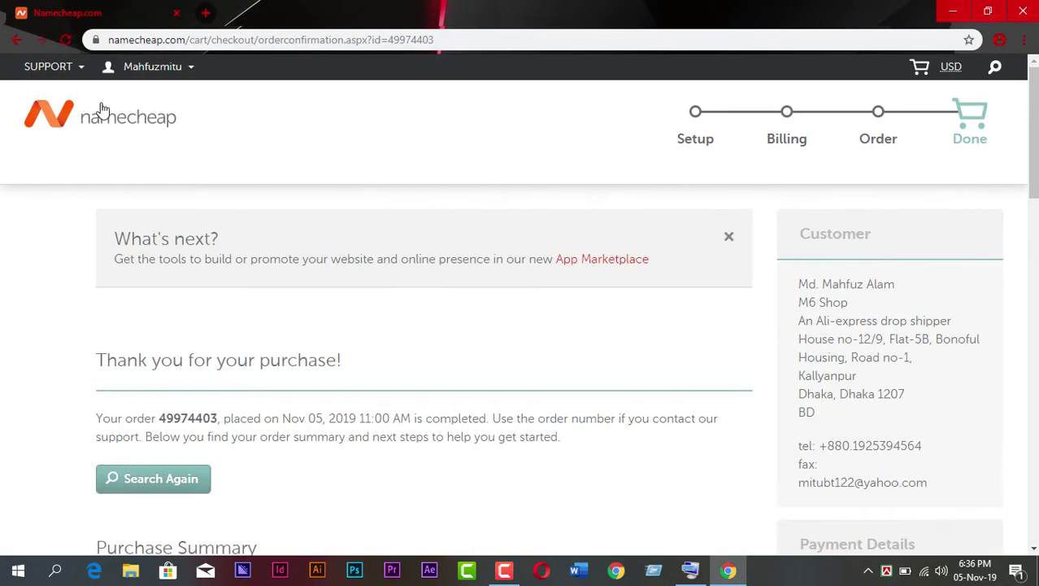
mouse_move(130, 69)
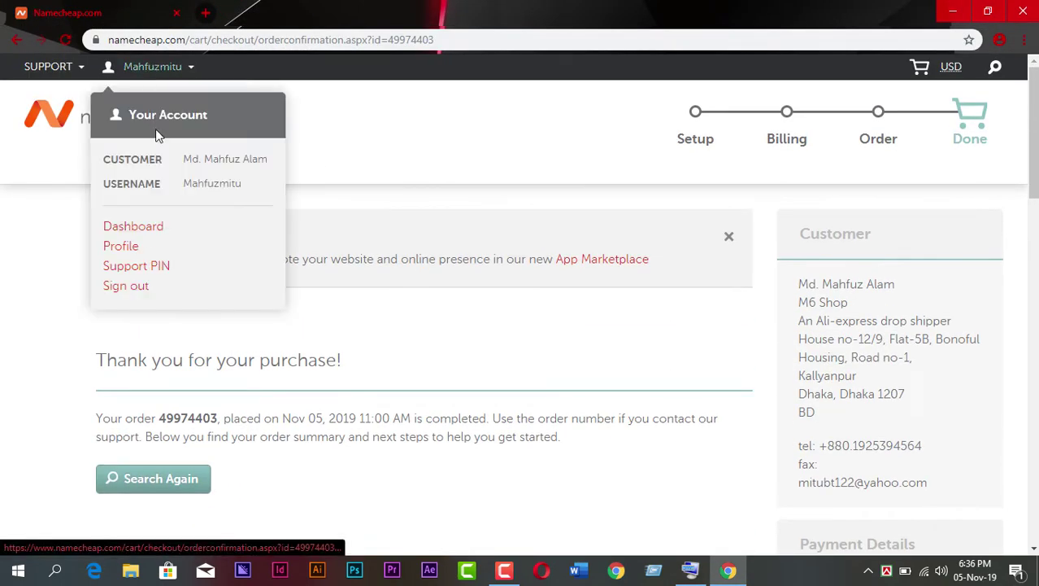
click(142, 225)
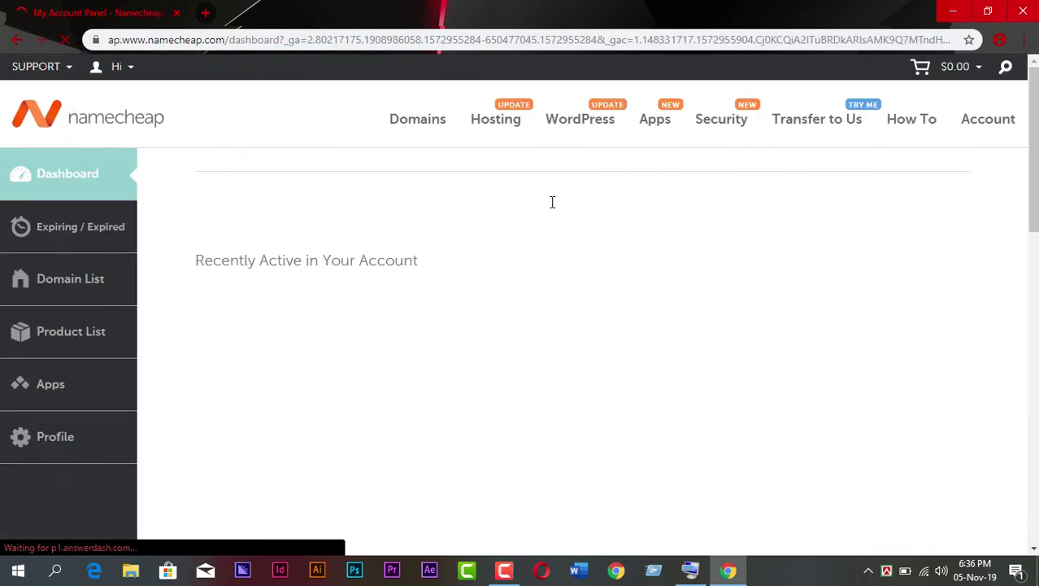
scroll(403, 231, down, 2)
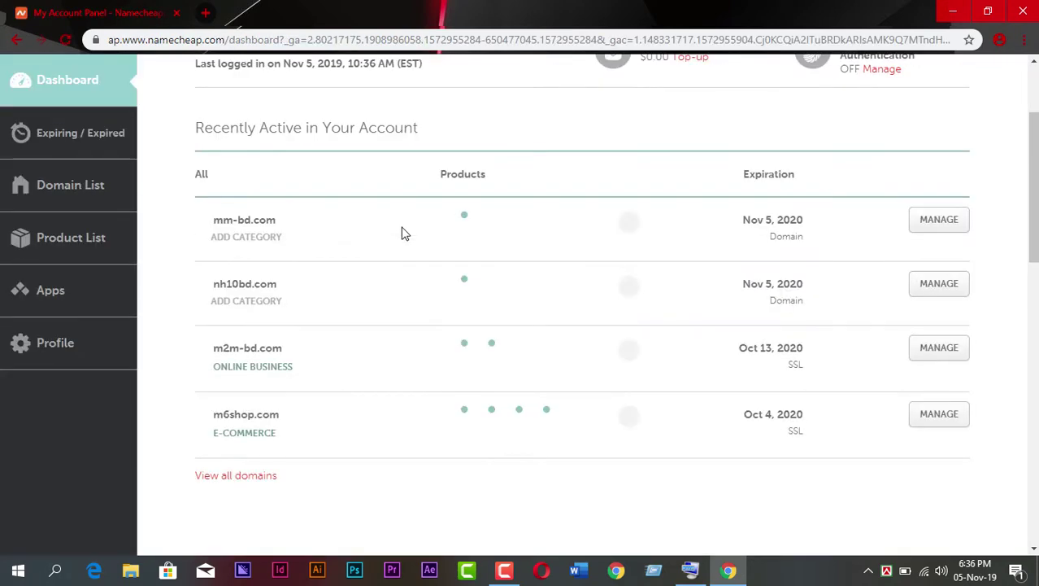
Open the full domain list and check each domain's status, auto-renewal and expiration date
click(86, 183)
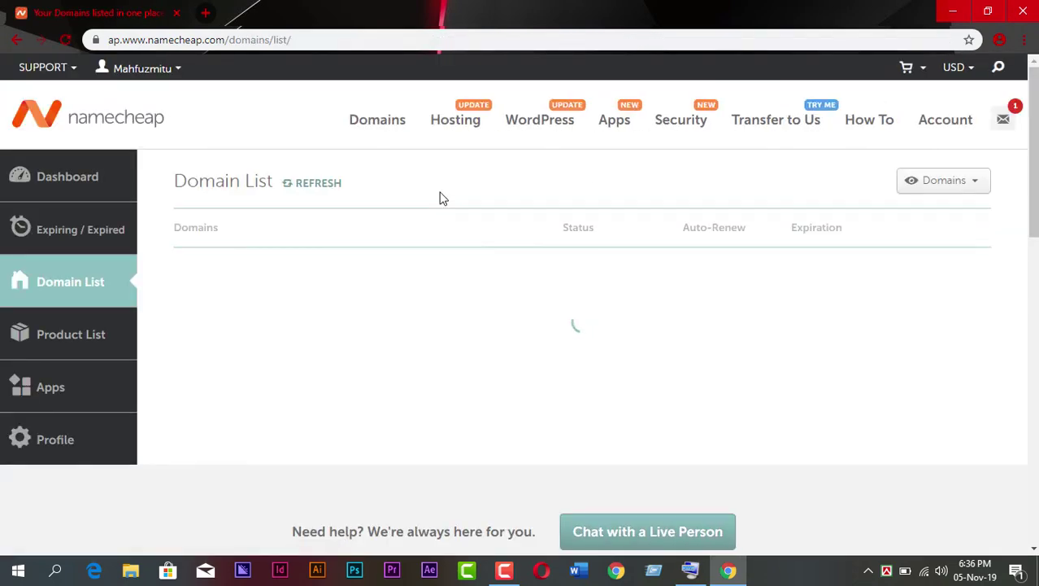
scroll(307, 397, down, 1)
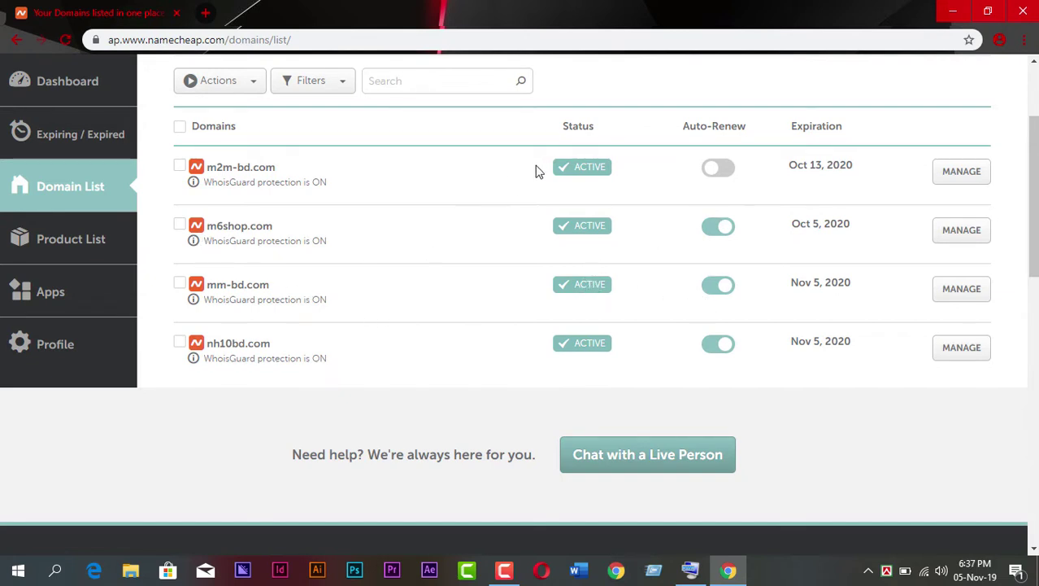
scroll(535, 171, up, 2)
Open the newest order summary among the account messages and look through it
click(1002, 122)
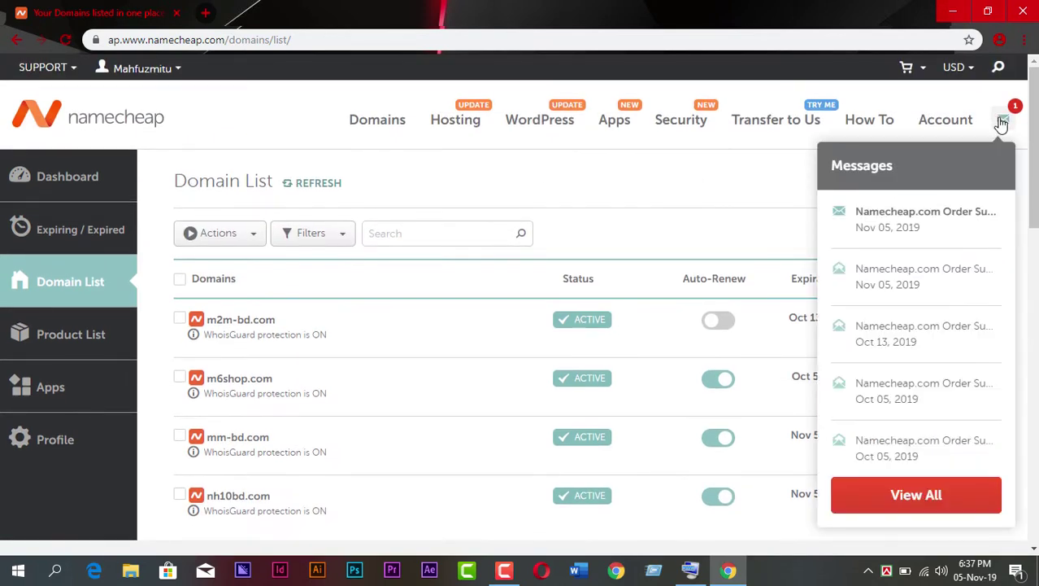
click(960, 220)
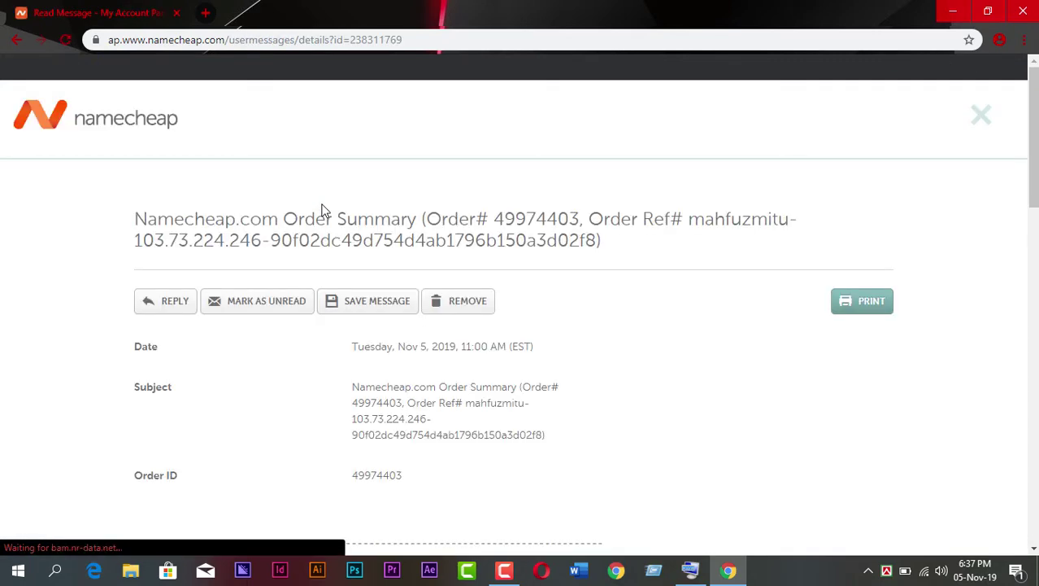
scroll(321, 210, down, 3)
scroll(322, 210, up, 3)
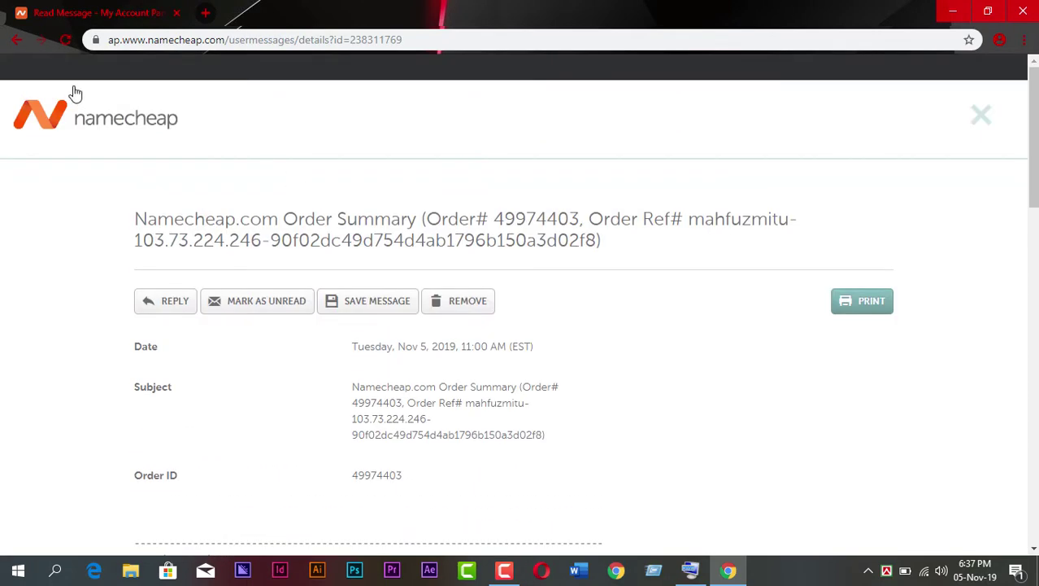
Return to the account dashboard by way of the Namecheap home page and review the domains recently active in the account
click(104, 130)
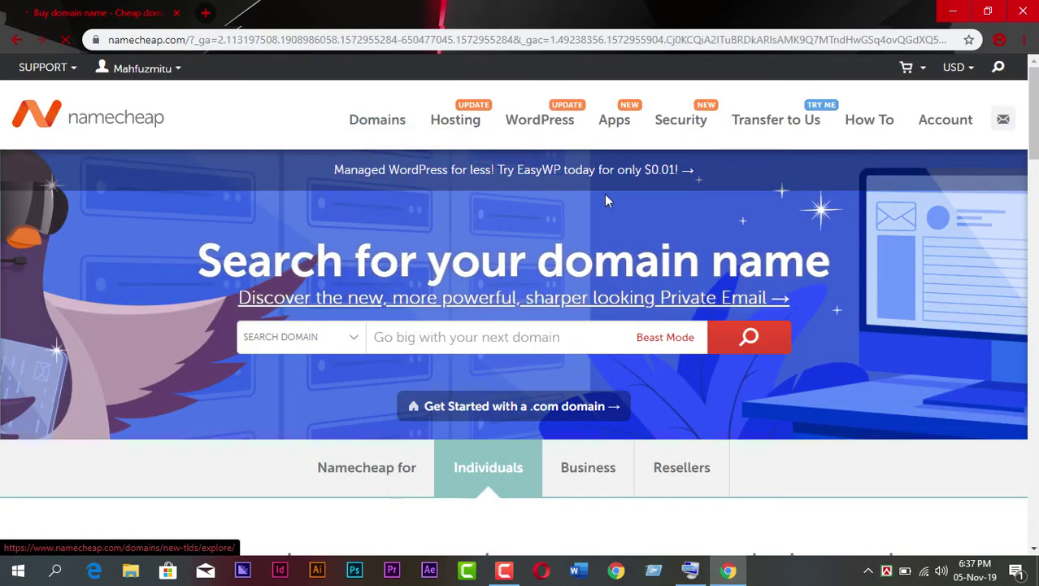
mouse_move(133, 85)
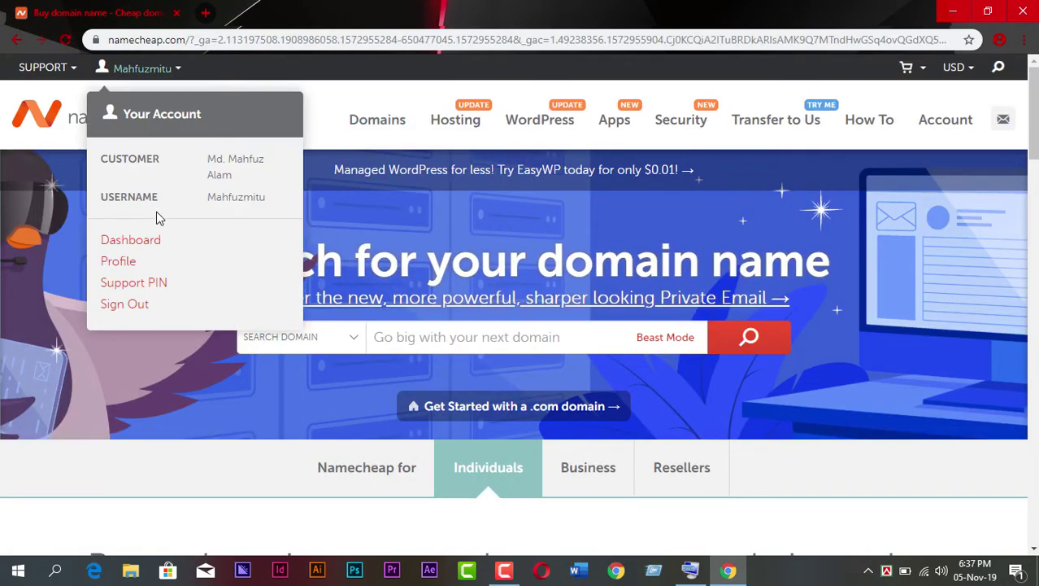
click(158, 239)
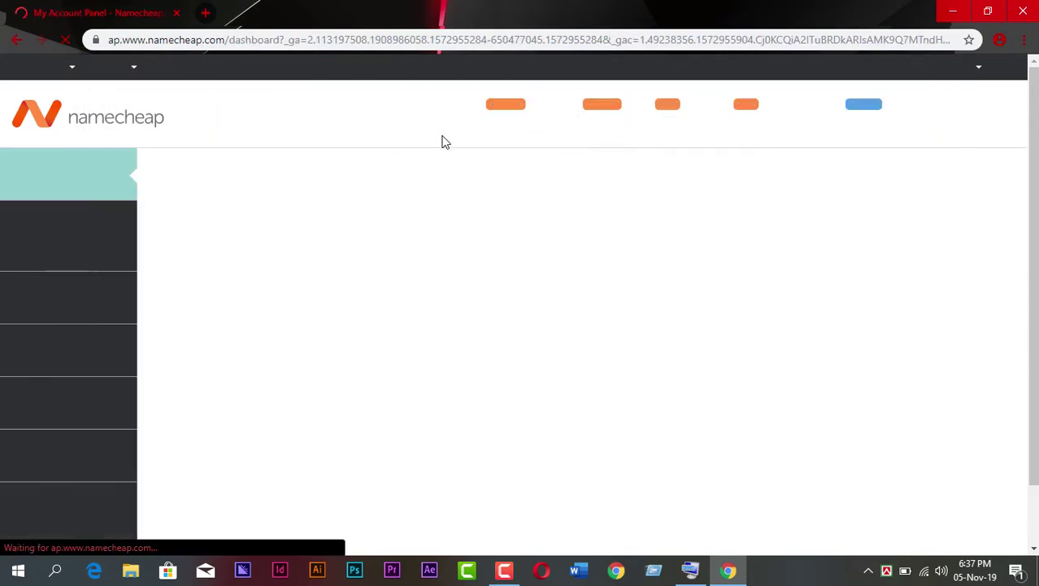
scroll(517, 206, down, 4)
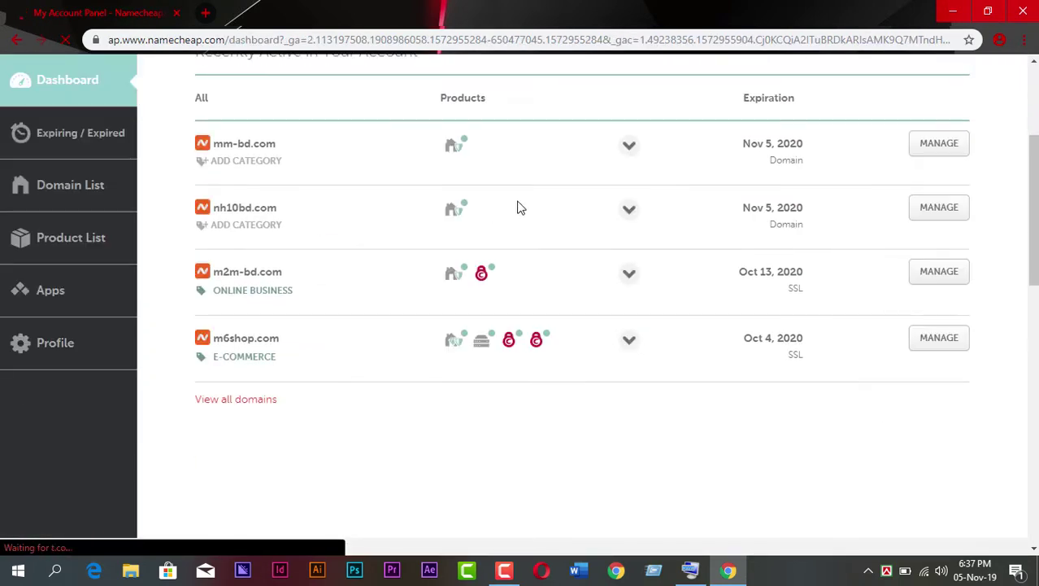
scroll(517, 207, up, 3)
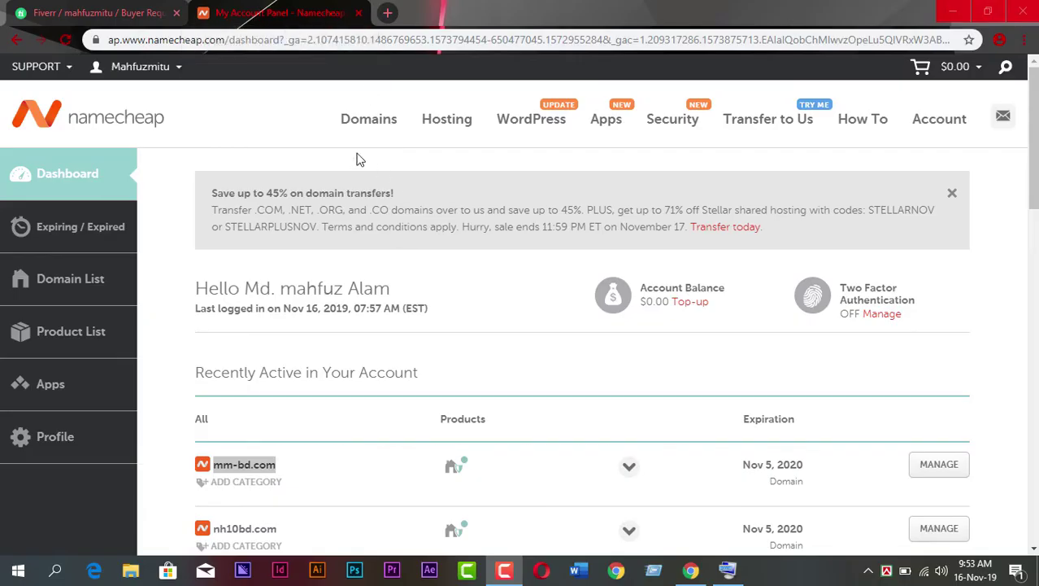
scroll(277, 135, down, 2)
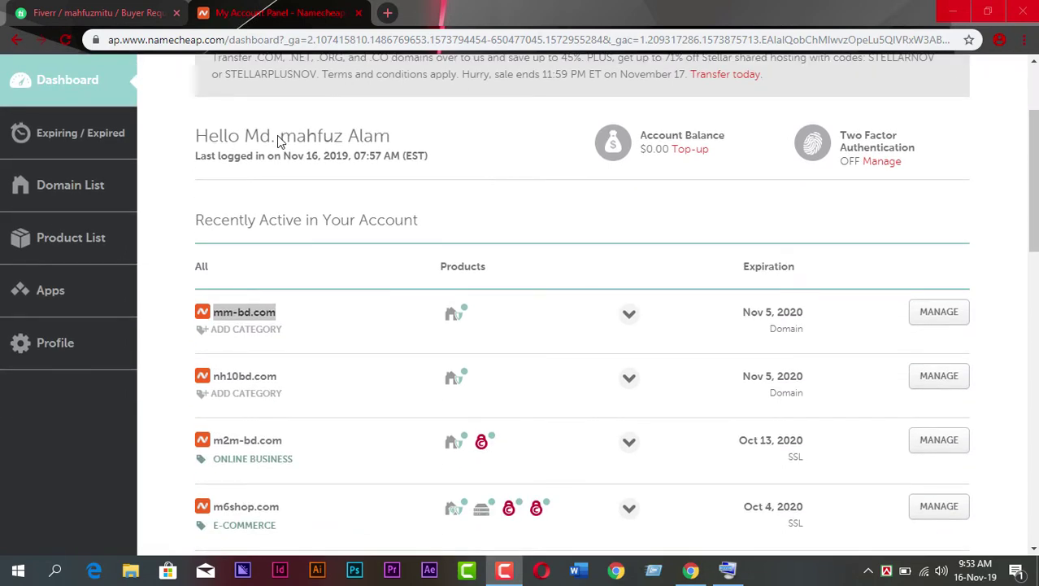
scroll(278, 143, up, 3)
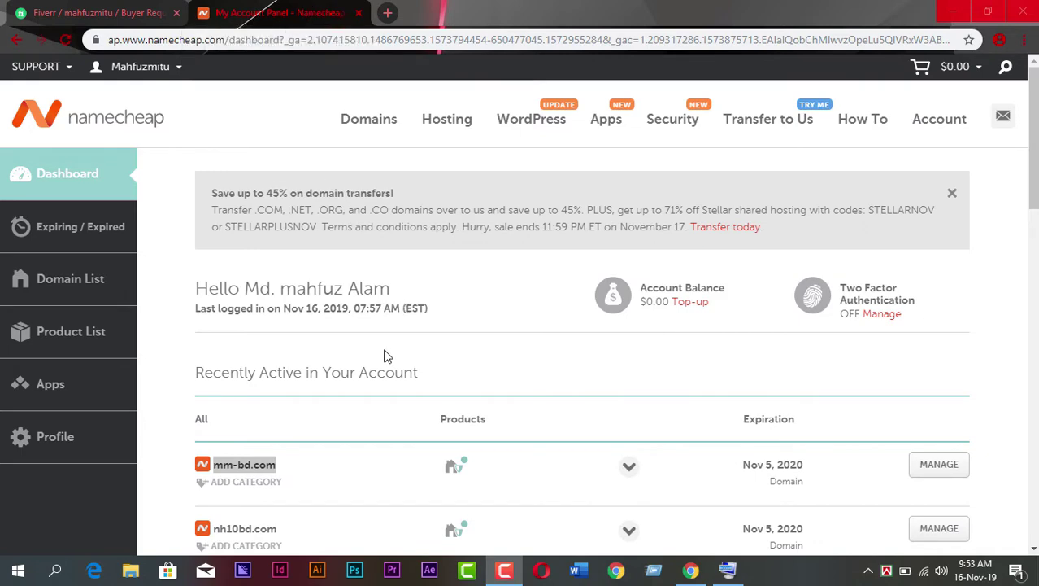
scroll(539, 367, down, 2)
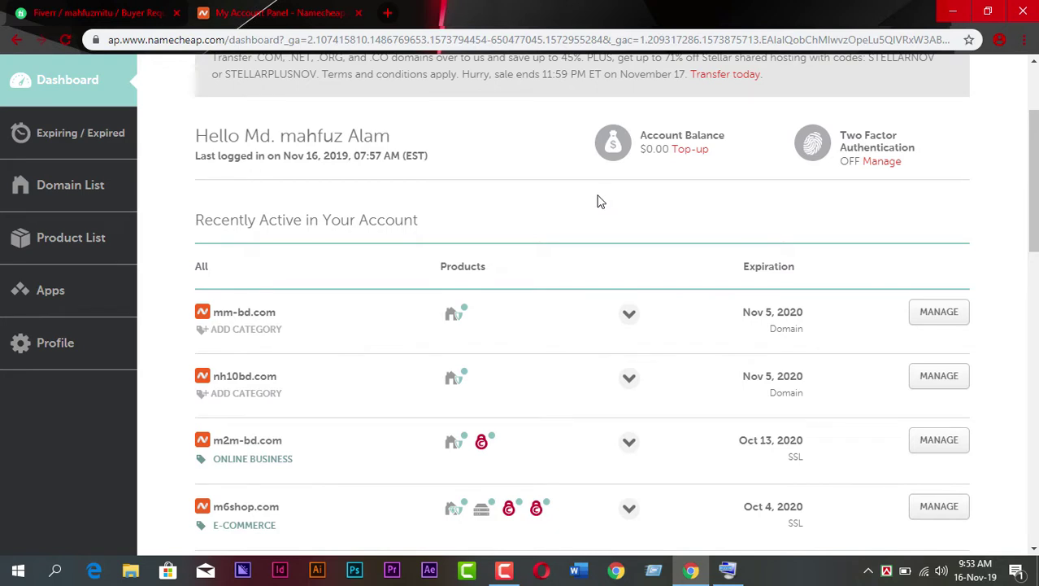
Search Google for "blogger" in a new browser tab and open Blogger.com from the results
click(387, 13)
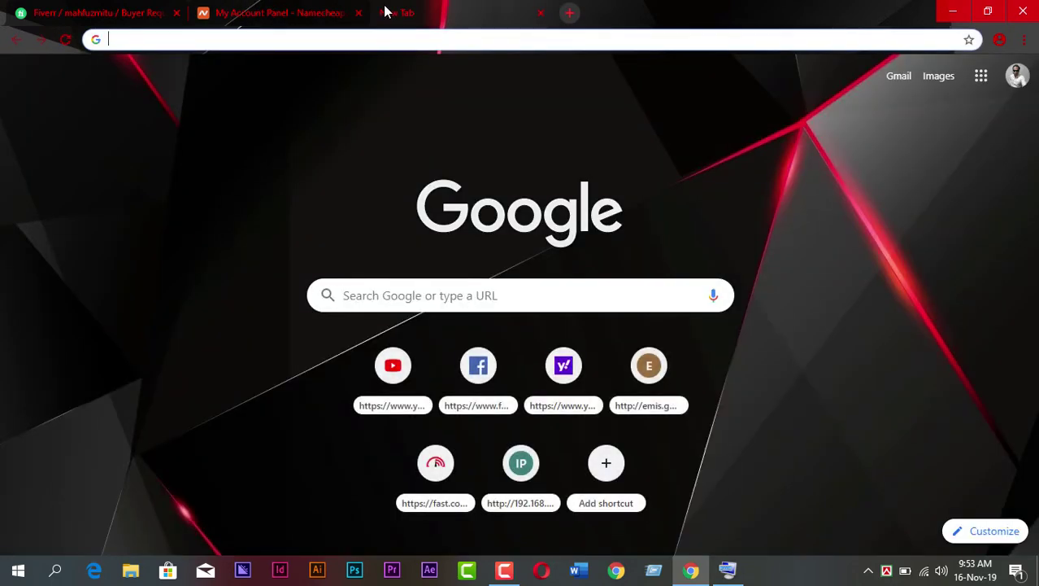
text(blog)
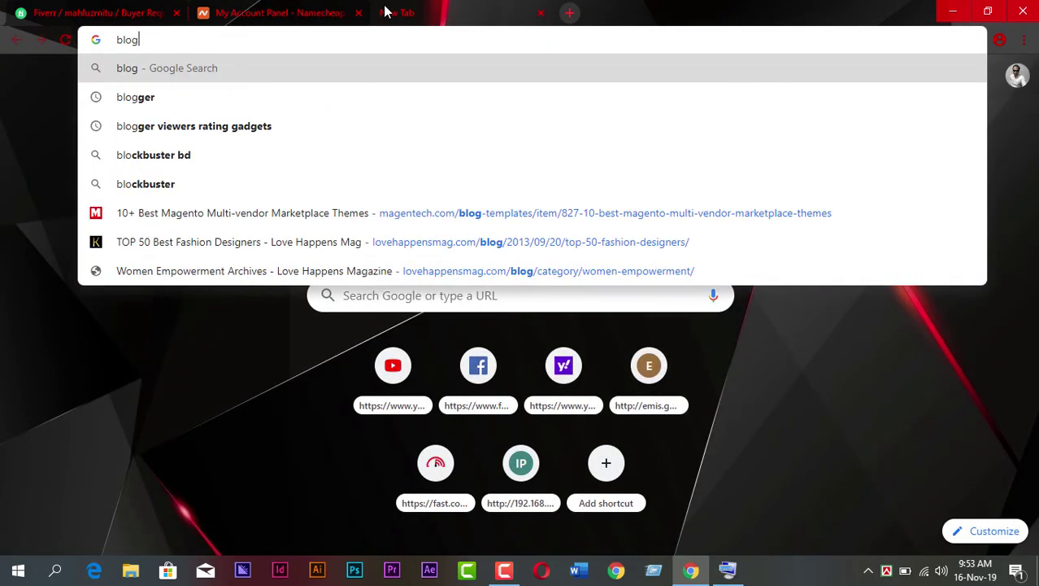
text(ger)
key(Return)
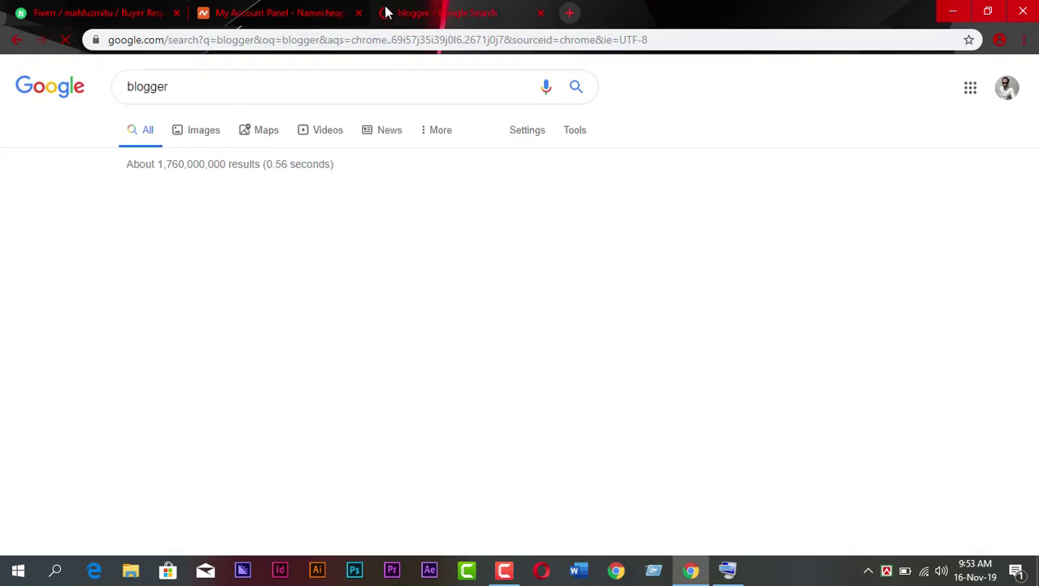
click(279, 218)
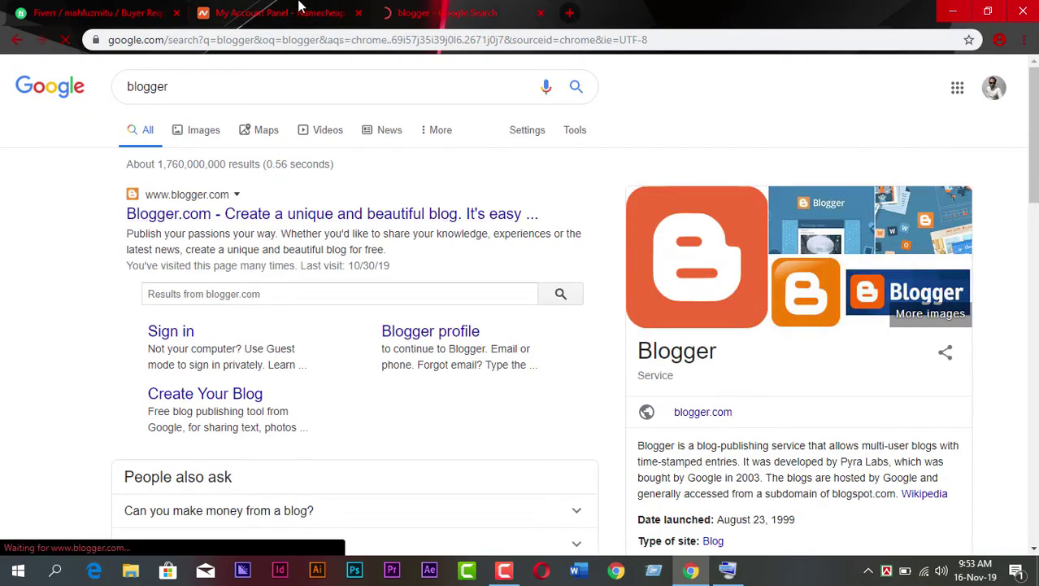
click(330, 10)
click(433, 9)
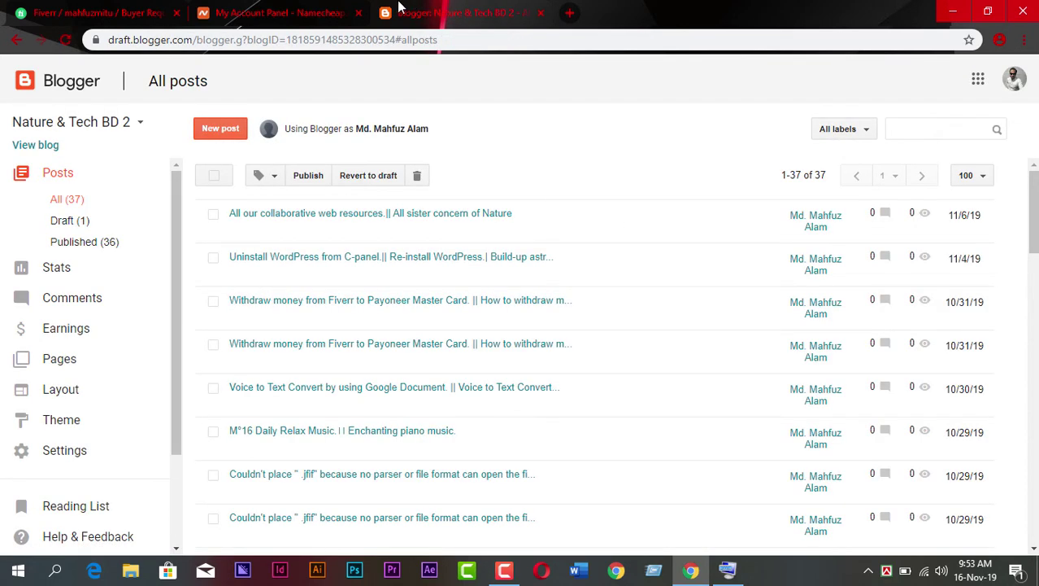
Switch Blogger to the Nature & Tech BD blog and view its public site in a separate tab
click(130, 124)
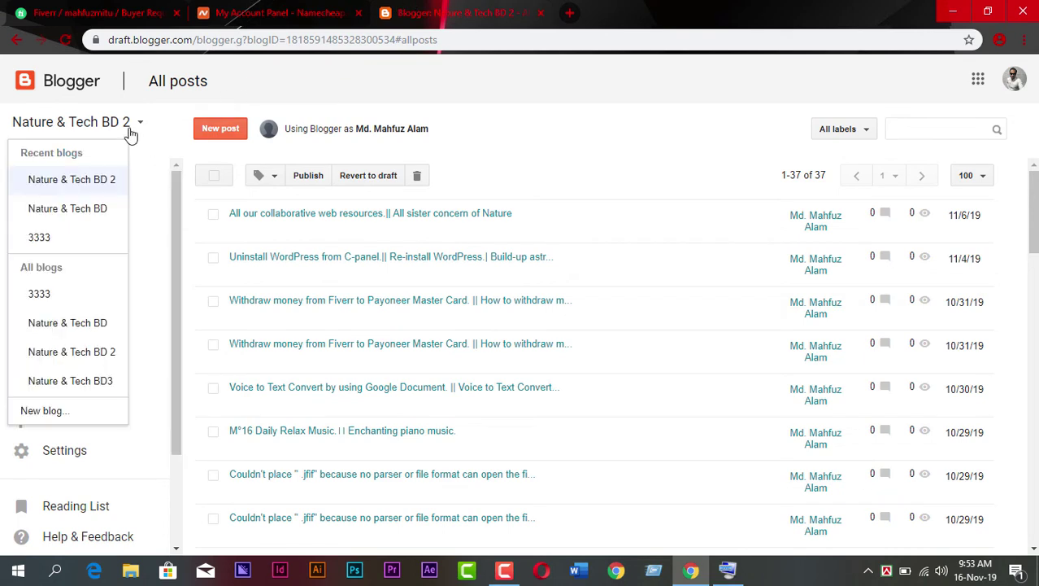
click(89, 222)
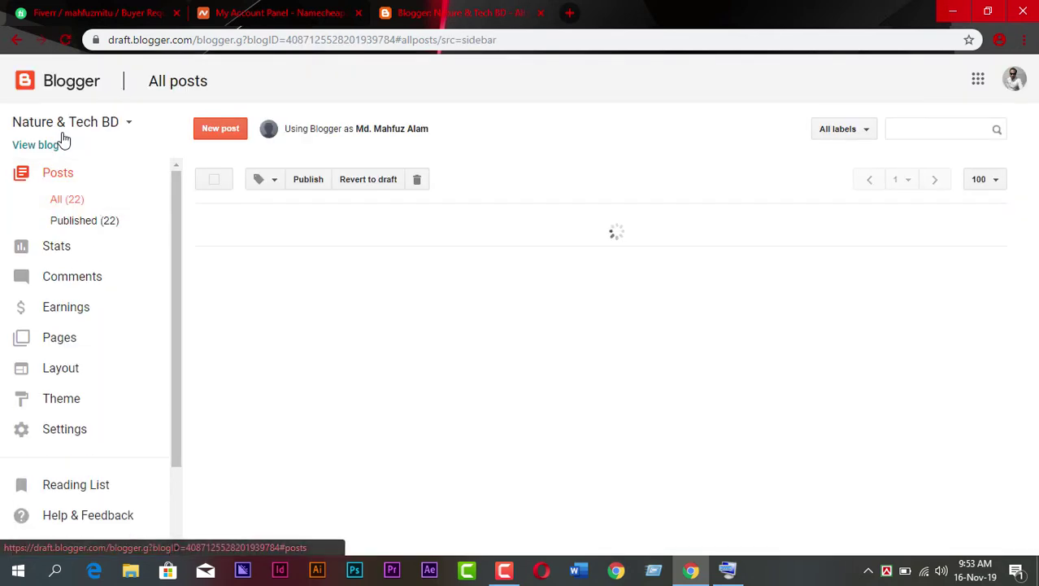
right_click(27, 153)
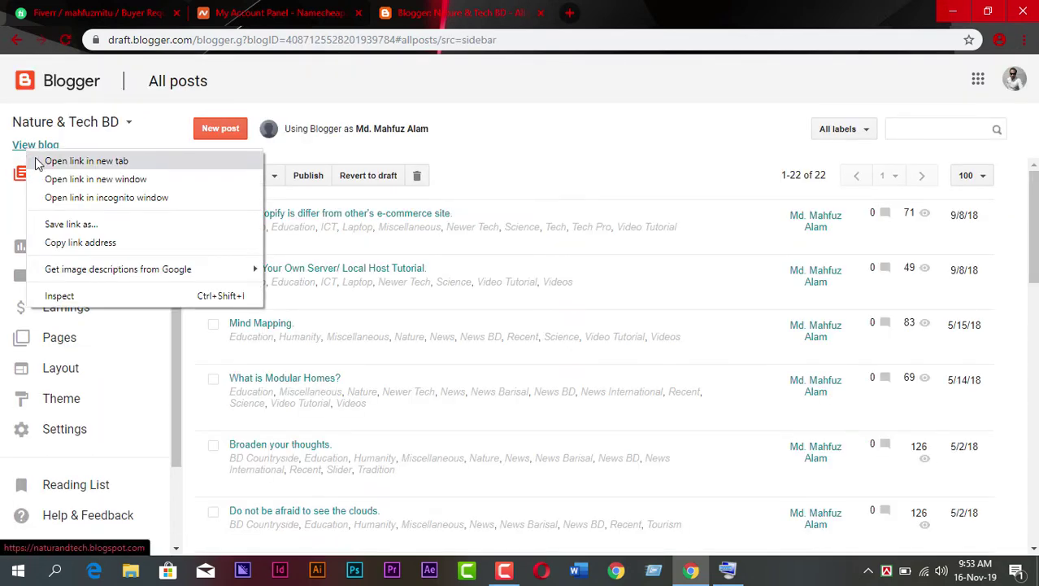
click(36, 160)
click(637, 8)
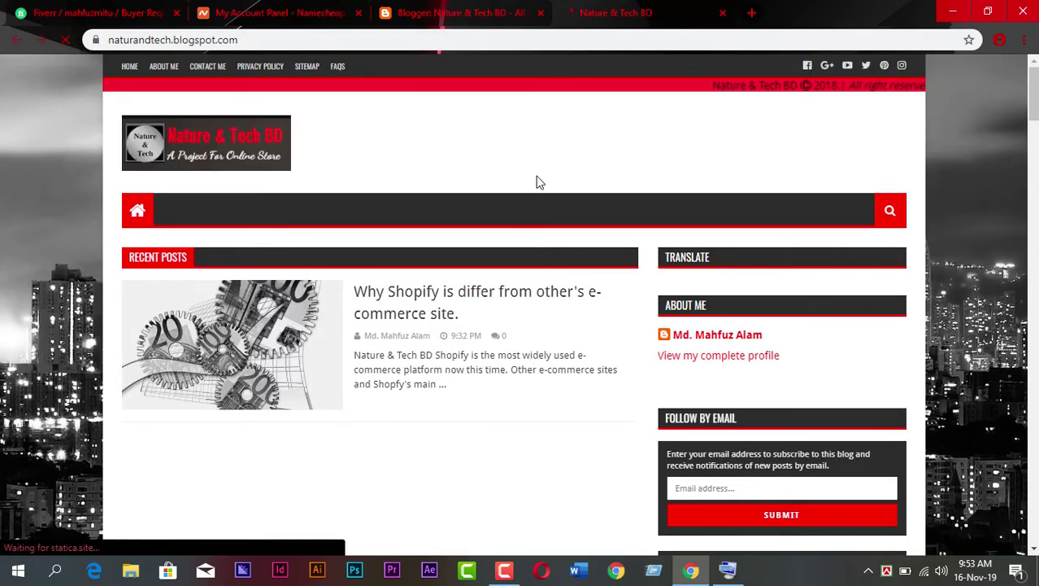
Look through the Nature & Tech BD public site, including its blogspot address, recent posts and footer
scroll(528, 181, down, 3)
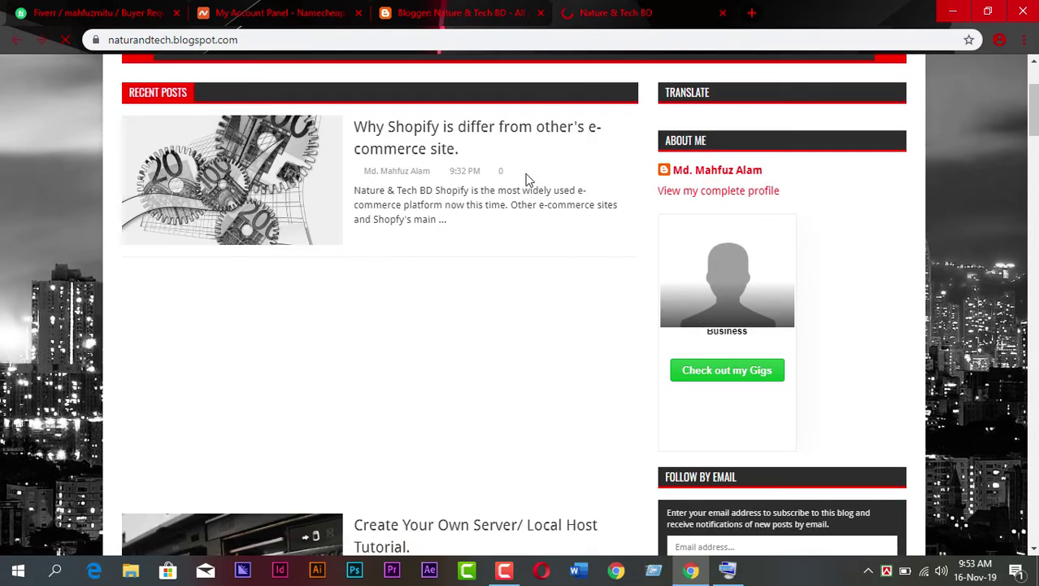
scroll(524, 177, down, 12)
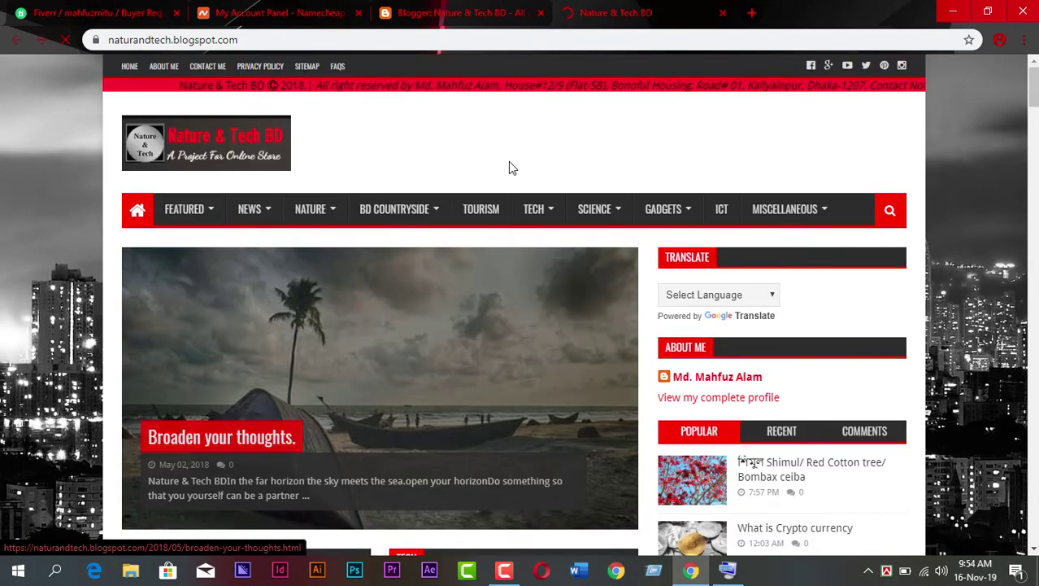
click(225, 40)
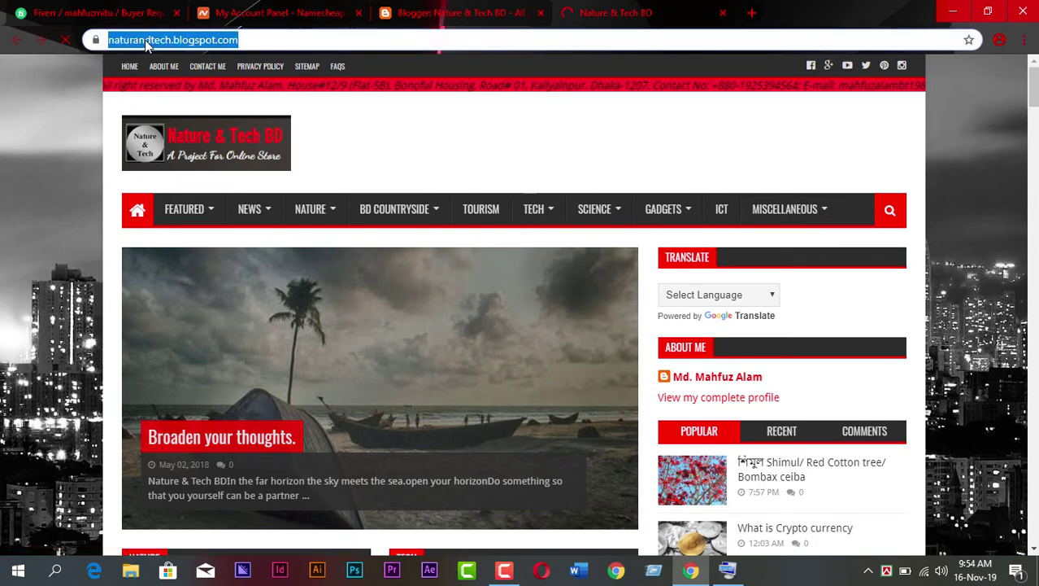
click(332, 128)
scroll(498, 196, down, 10)
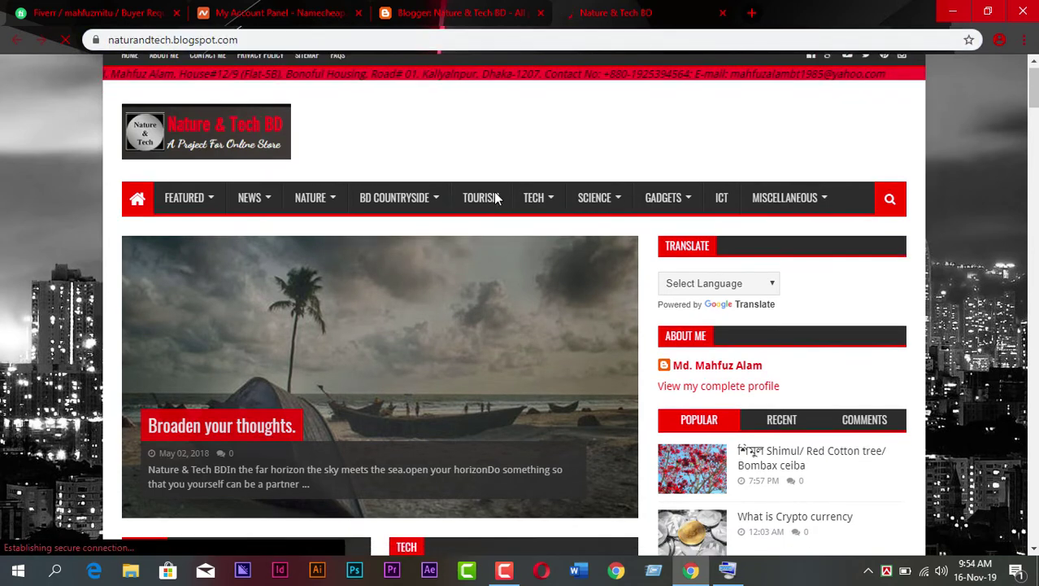
scroll(498, 196, down, 15)
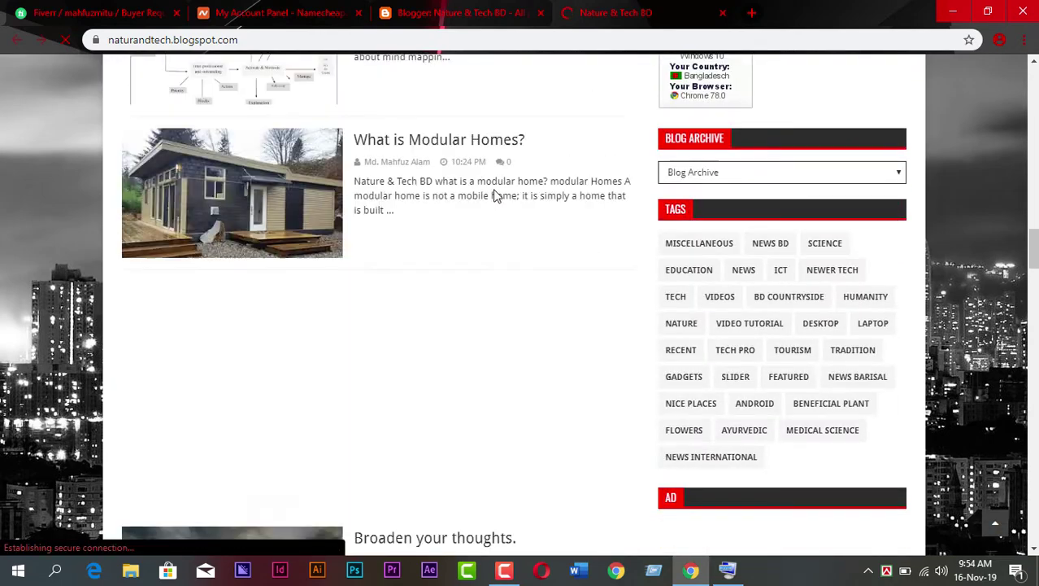
scroll(494, 195, down, 15)
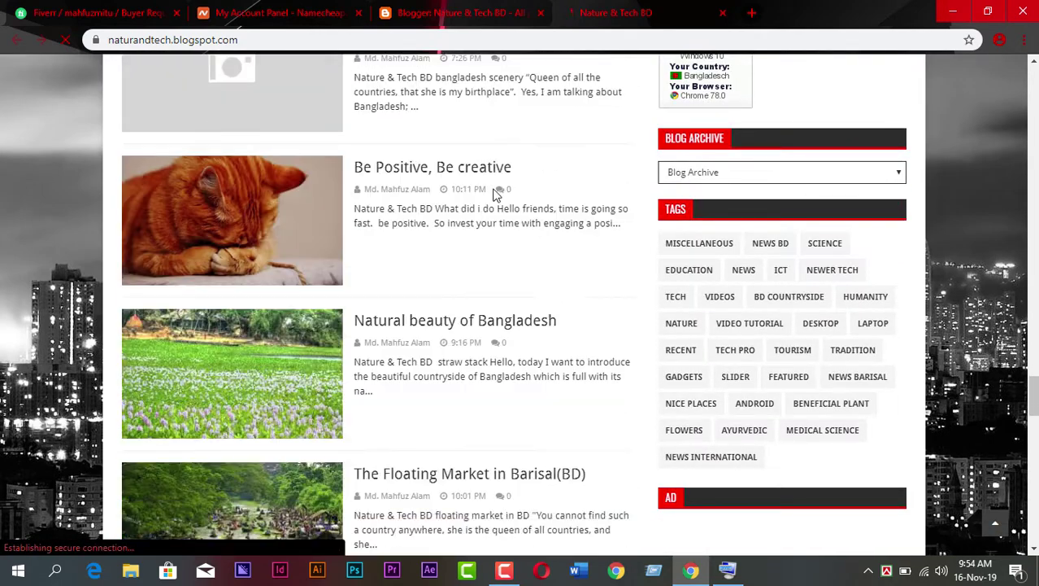
scroll(493, 195, up, 15)
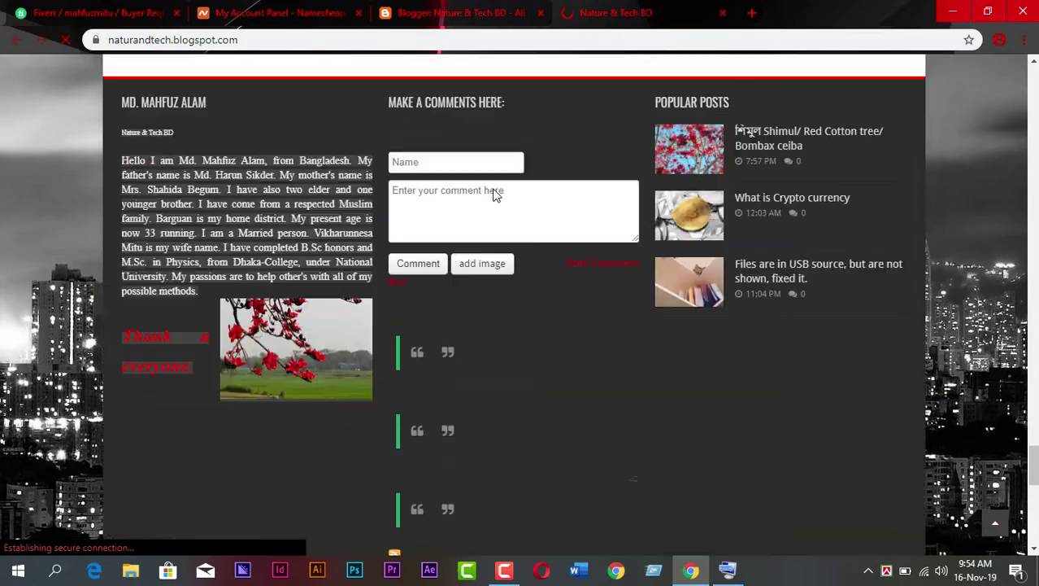
scroll(494, 195, up, 15)
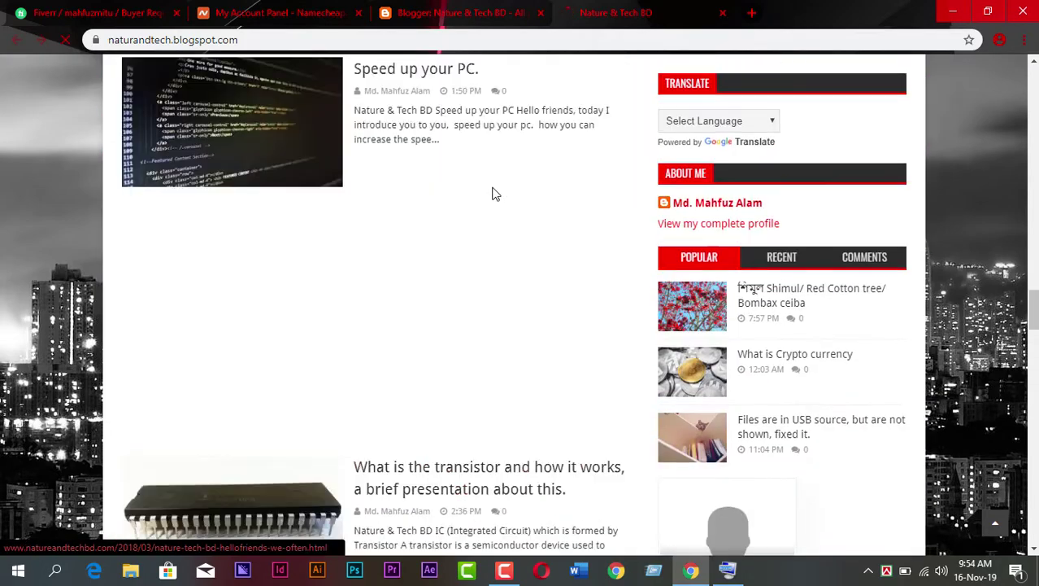
scroll(488, 192, up, 10)
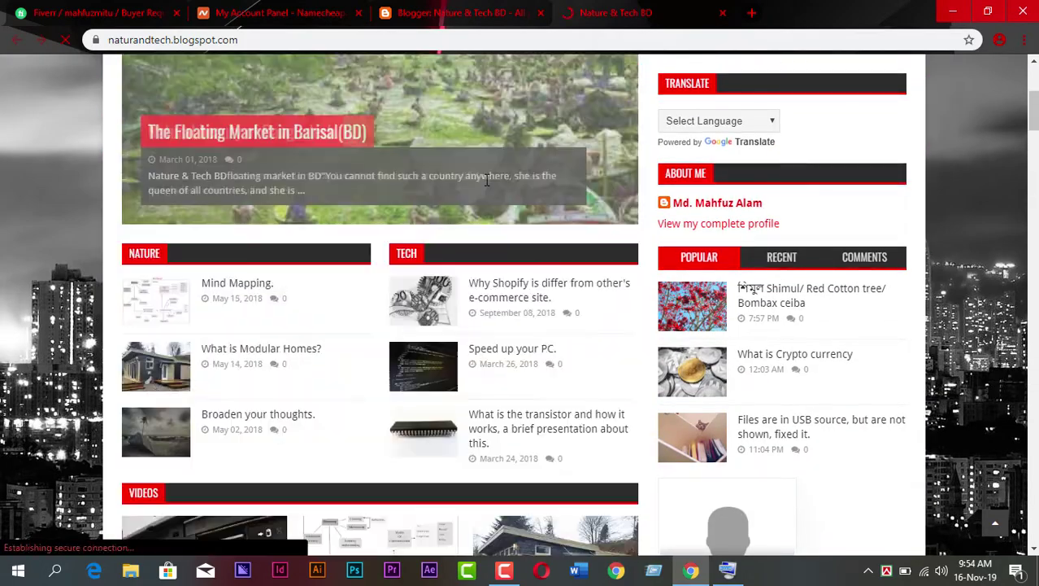
click(499, 9)
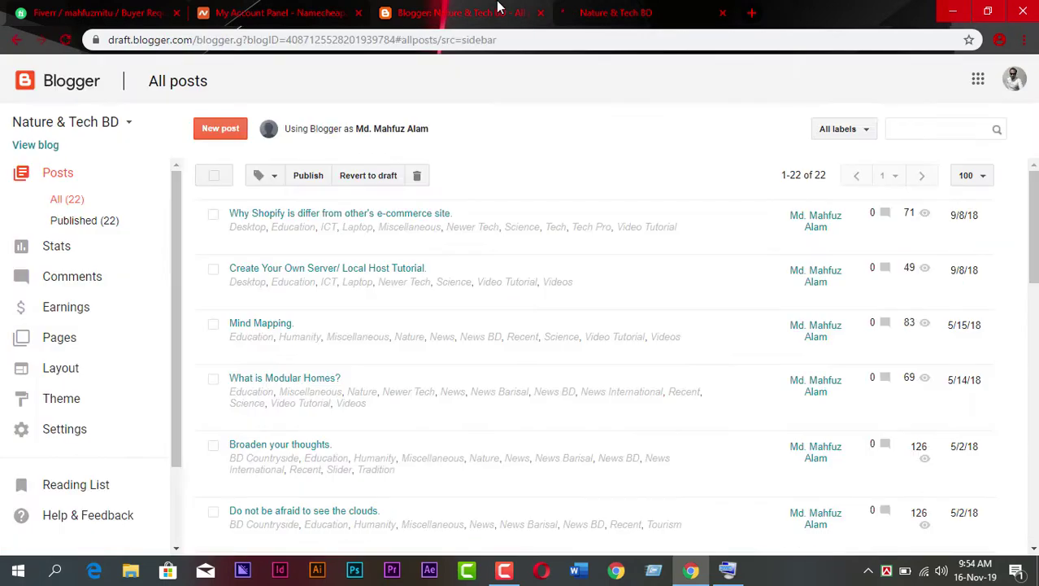
click(612, 12)
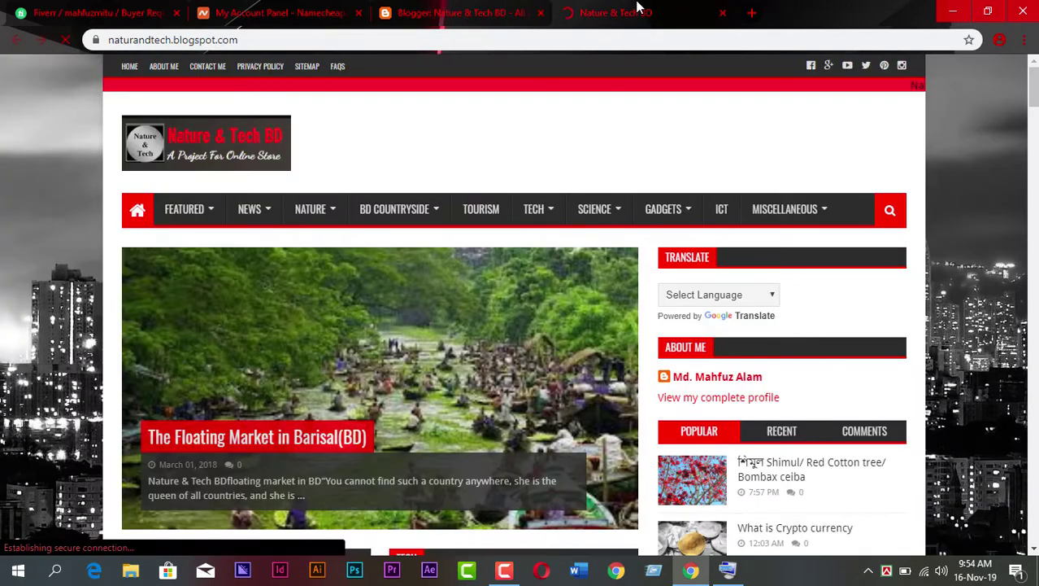
Open the blog's basic settings in Blogger and start setting up a third-party URL for the blog address
click(453, 6)
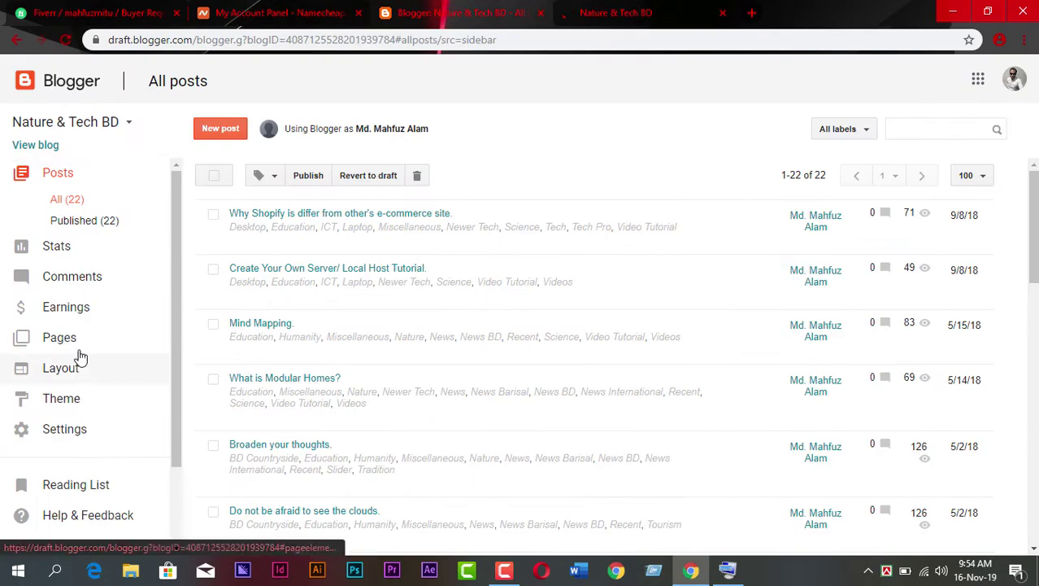
scroll(102, 400, down, 1)
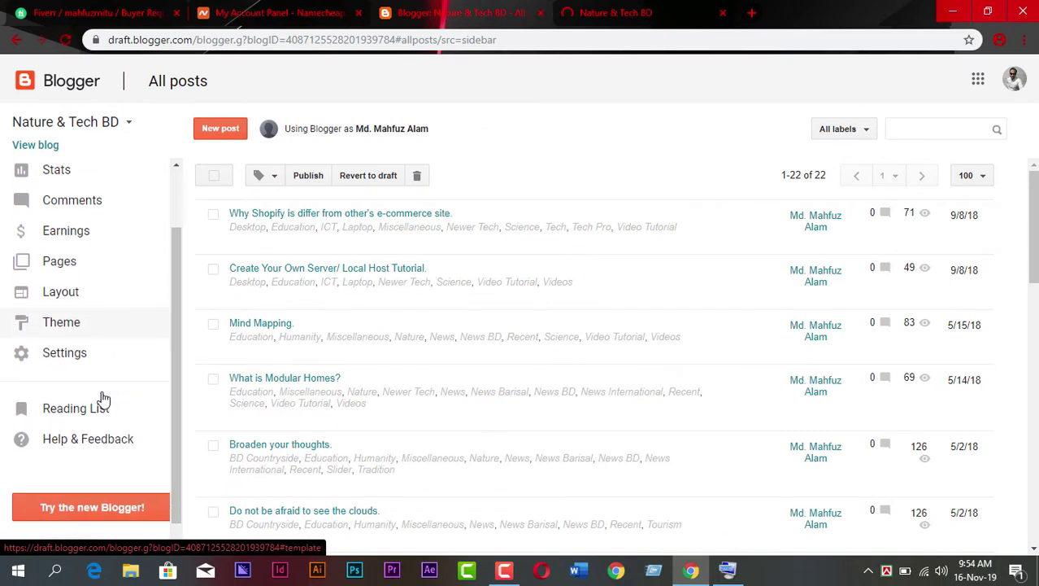
click(86, 366)
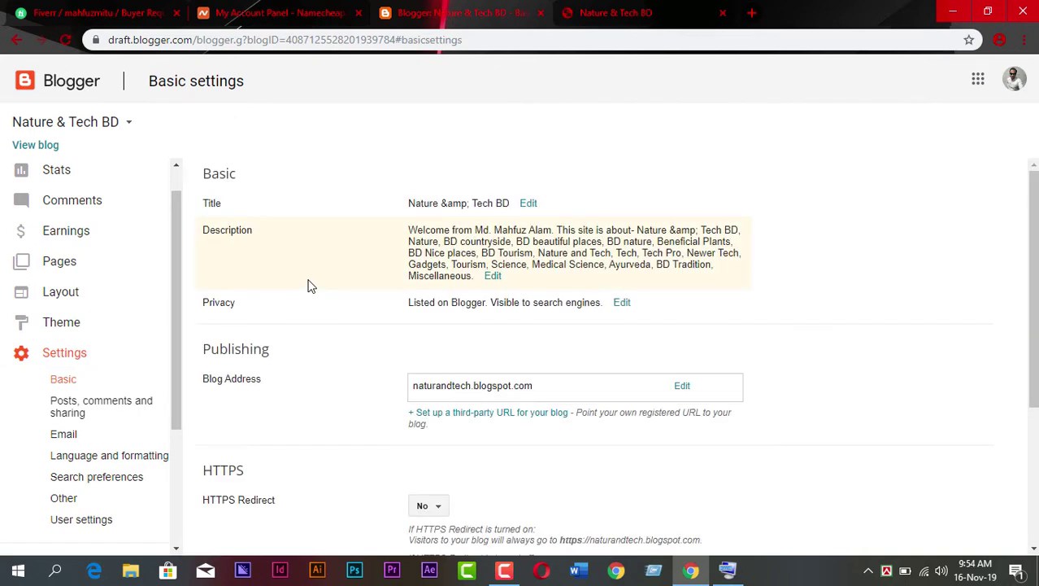
scroll(308, 281, down, 1)
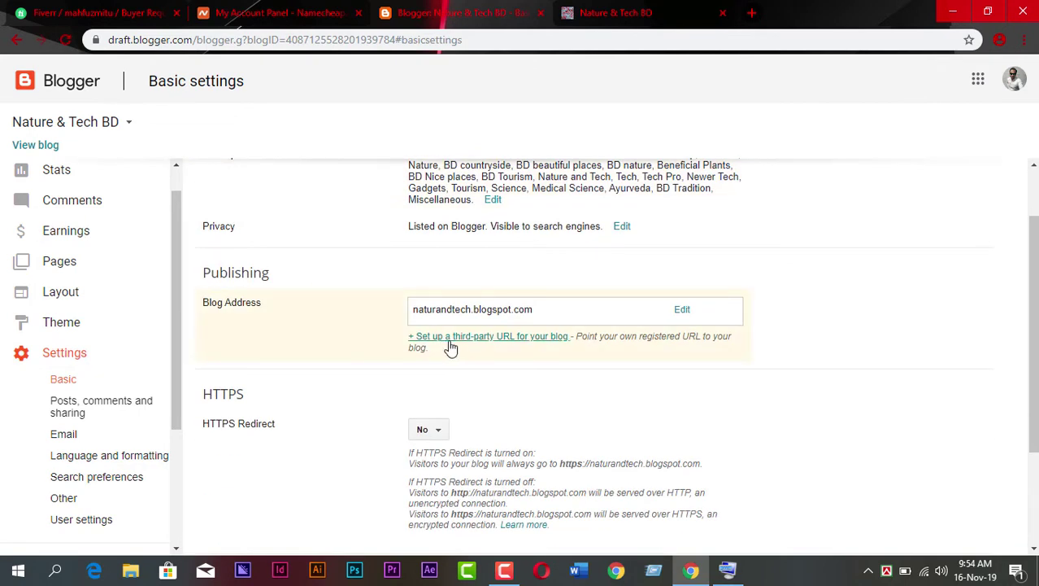
click(452, 340)
scroll(646, 319, down, 1)
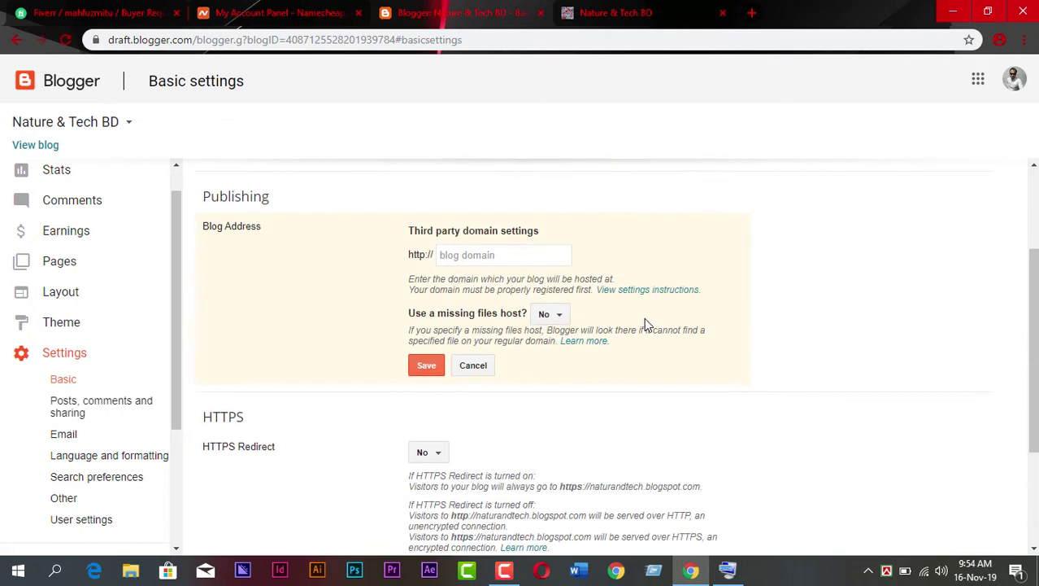
Open the third-party domain settings instructions in a separate tab, read the DNS record section, and return to the Blogger settings
right_click(641, 301)
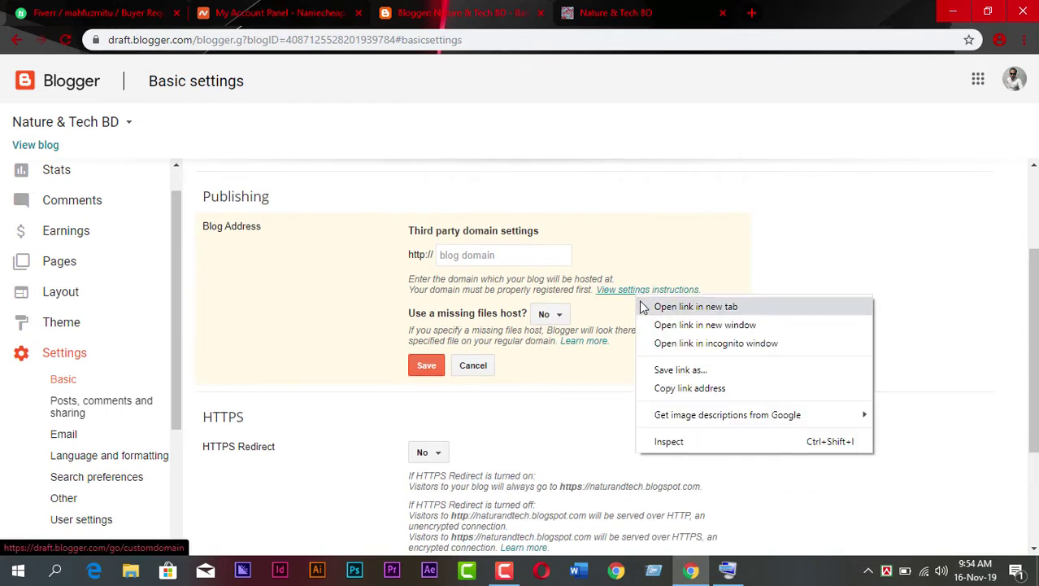
click(645, 306)
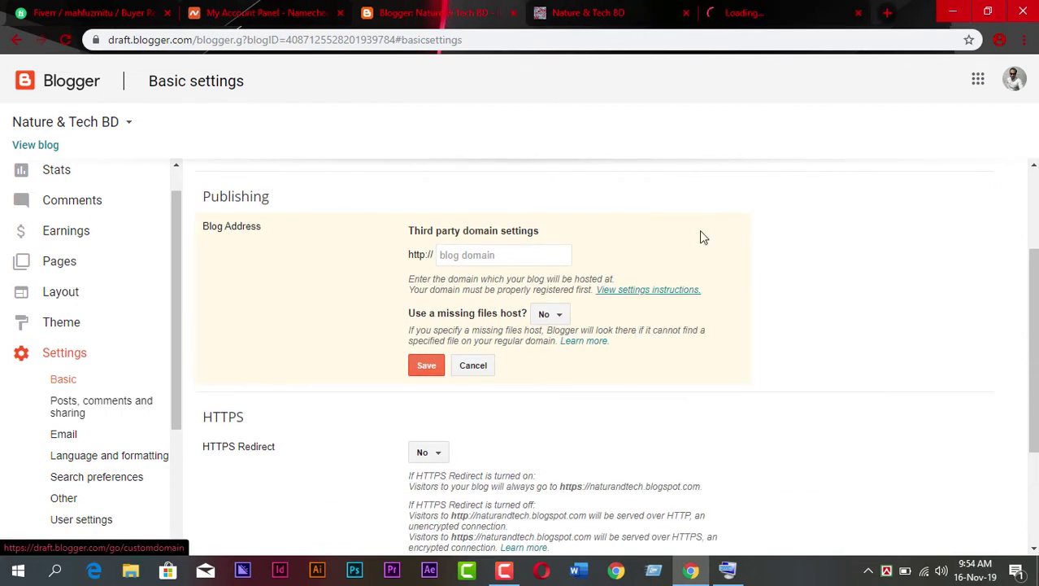
click(484, 259)
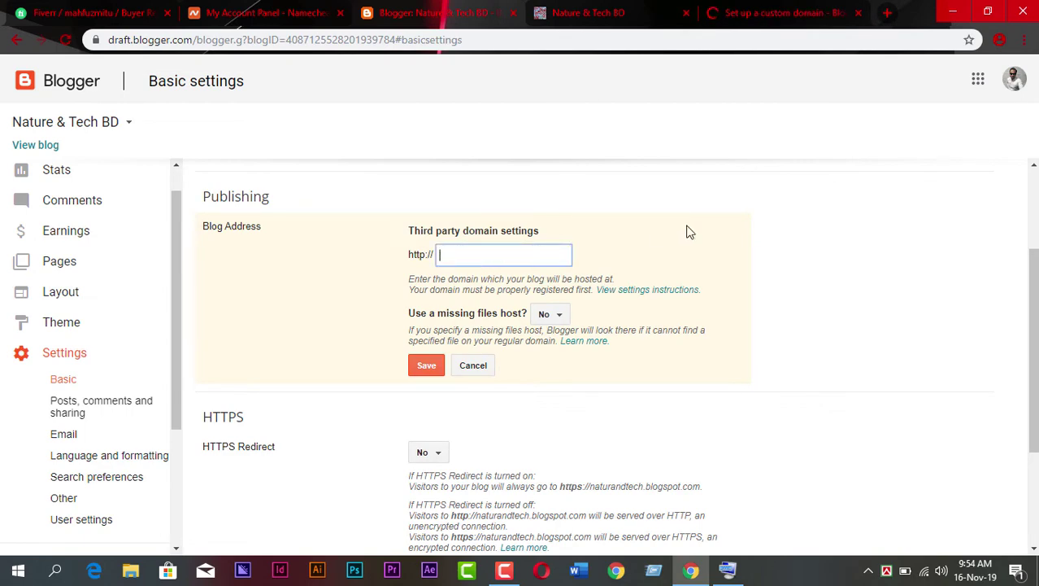
click(806, 6)
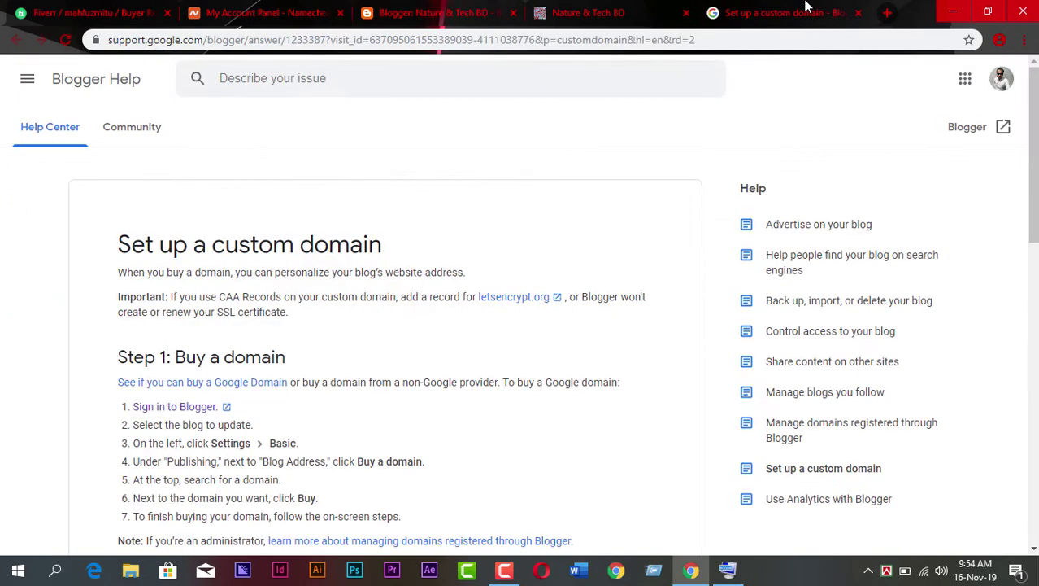
scroll(265, 214, down, 8)
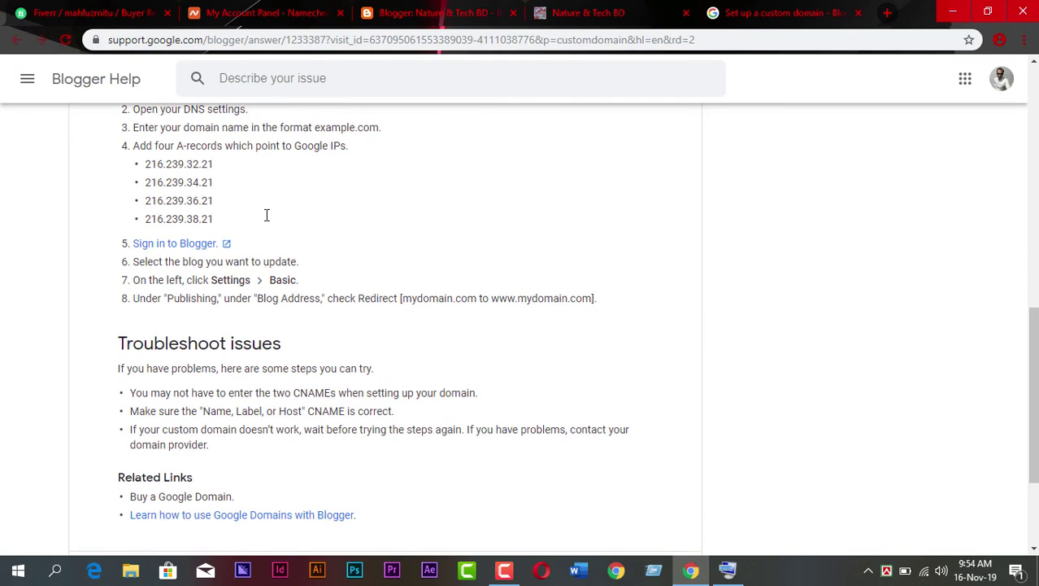
scroll(265, 214, up, 1)
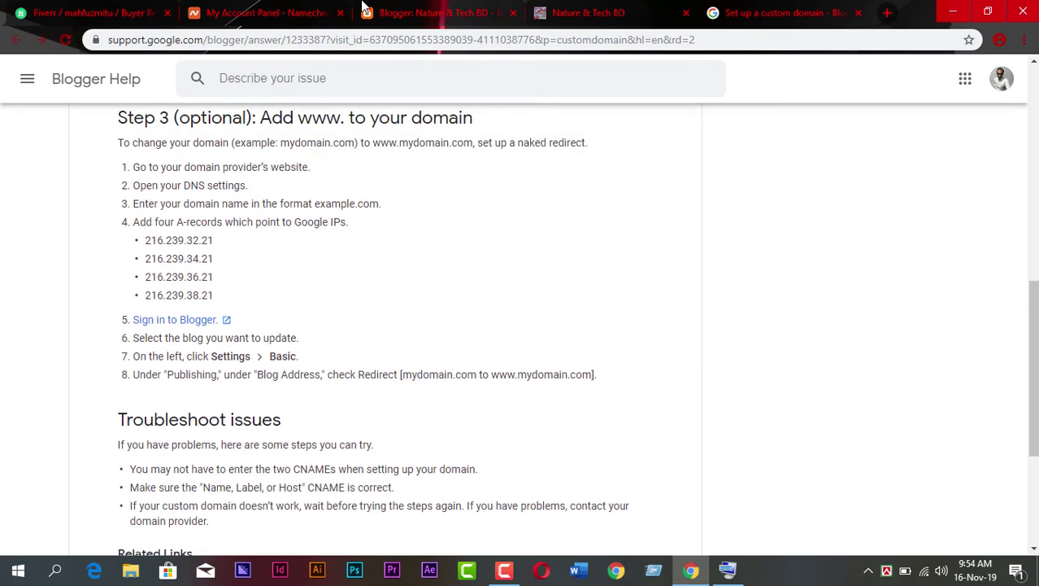
click(262, 10)
click(447, 11)
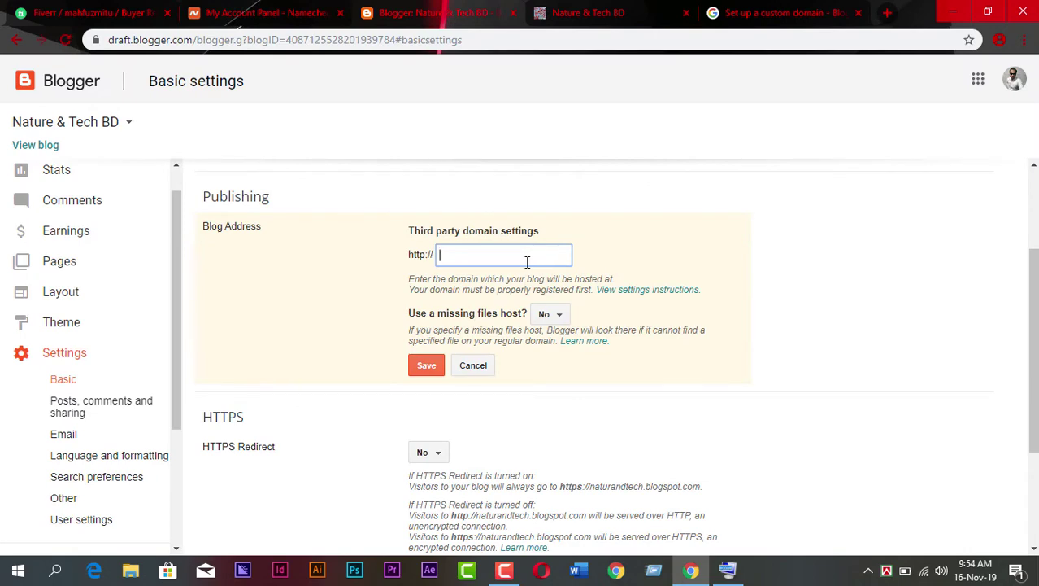
Switch to Namecheap, open the management page of mm-bd.com and copy the domain name from its details
click(295, 8)
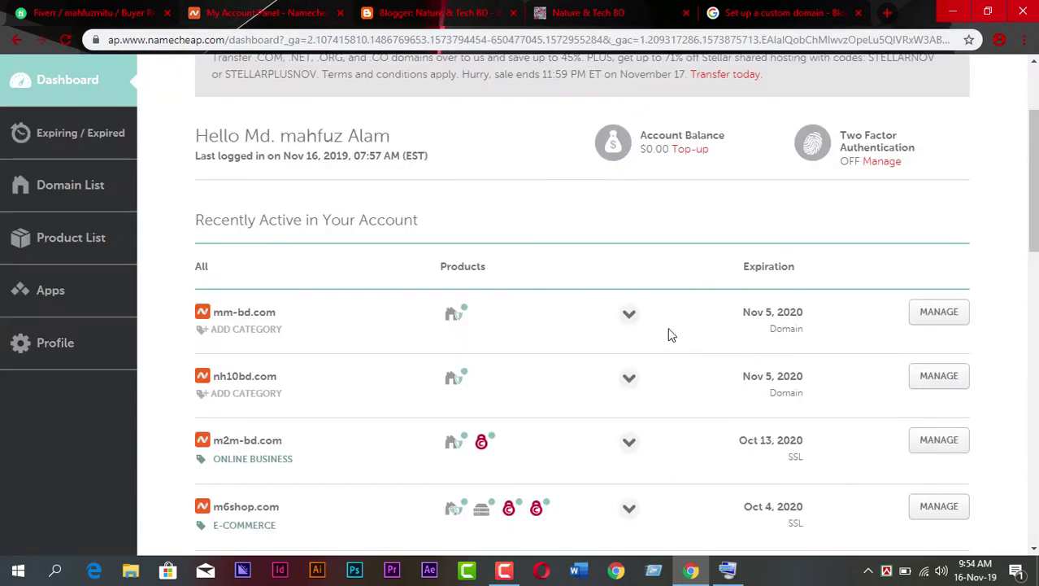
click(928, 322)
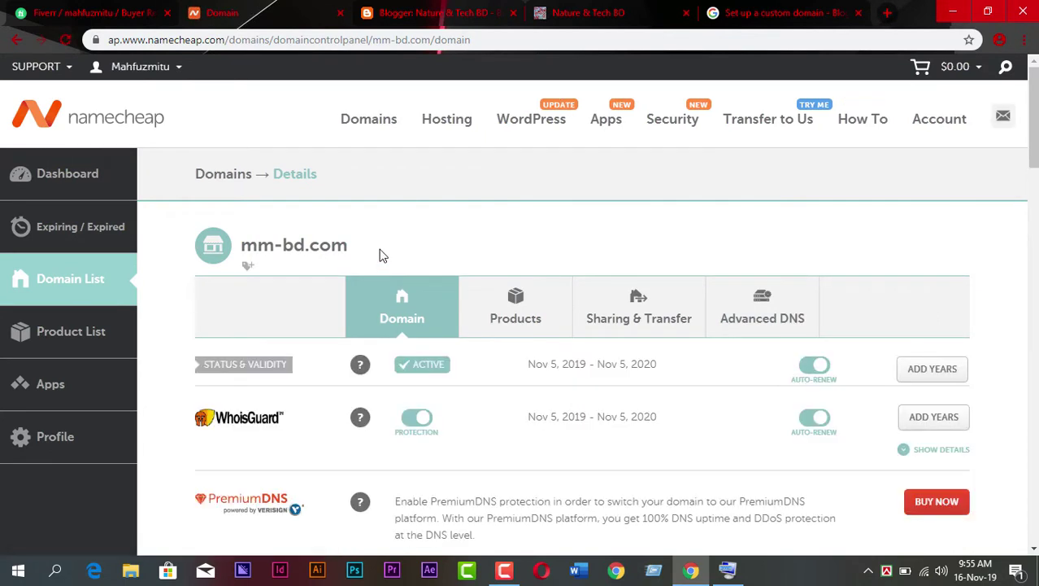
drag(378, 256, 242, 245)
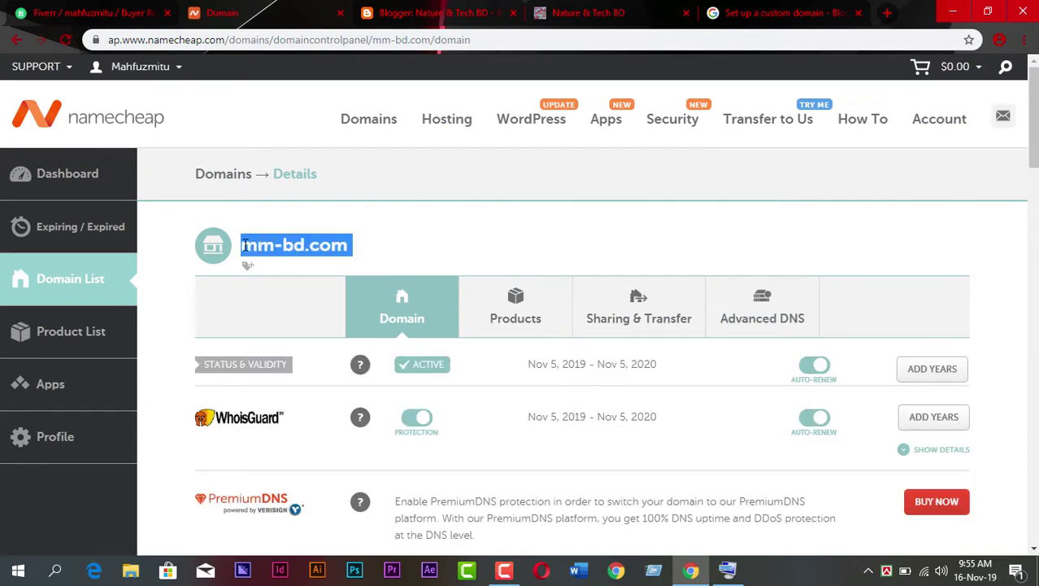
right_click(308, 252)
click(332, 267)
scroll(427, 234, down, 5)
scroll(527, 220, up, 5)
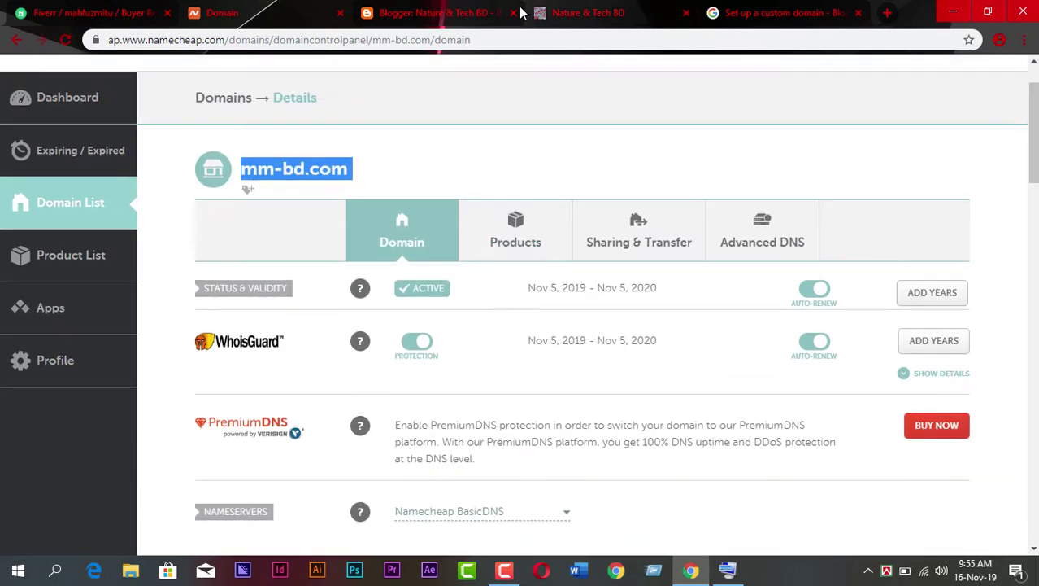
Switch to Blogger and enter mm-bd.com as the blog's third-party domain
click(458, 12)
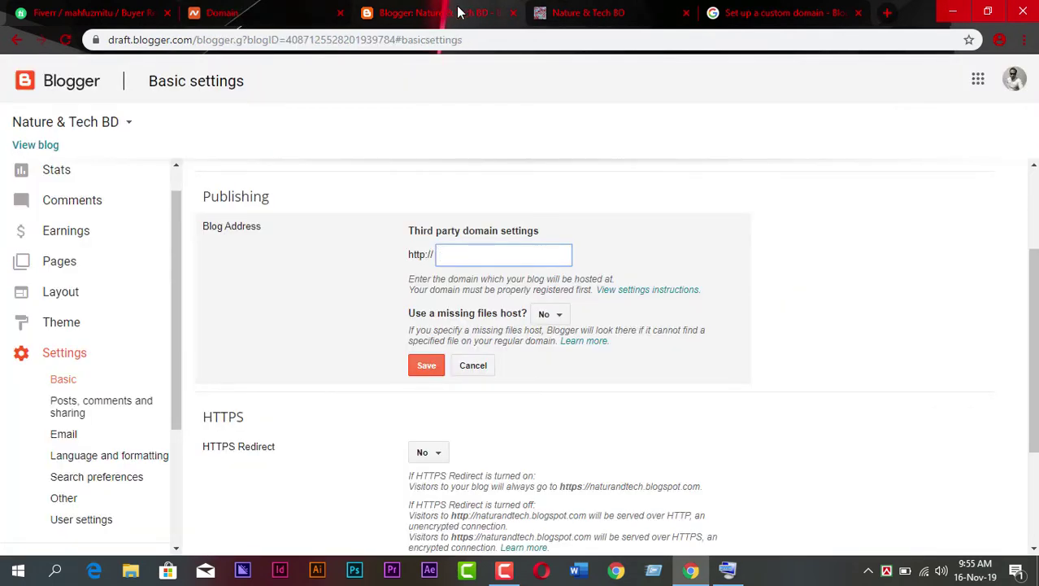
right_click(469, 259)
click(508, 378)
drag(496, 254, 411, 254)
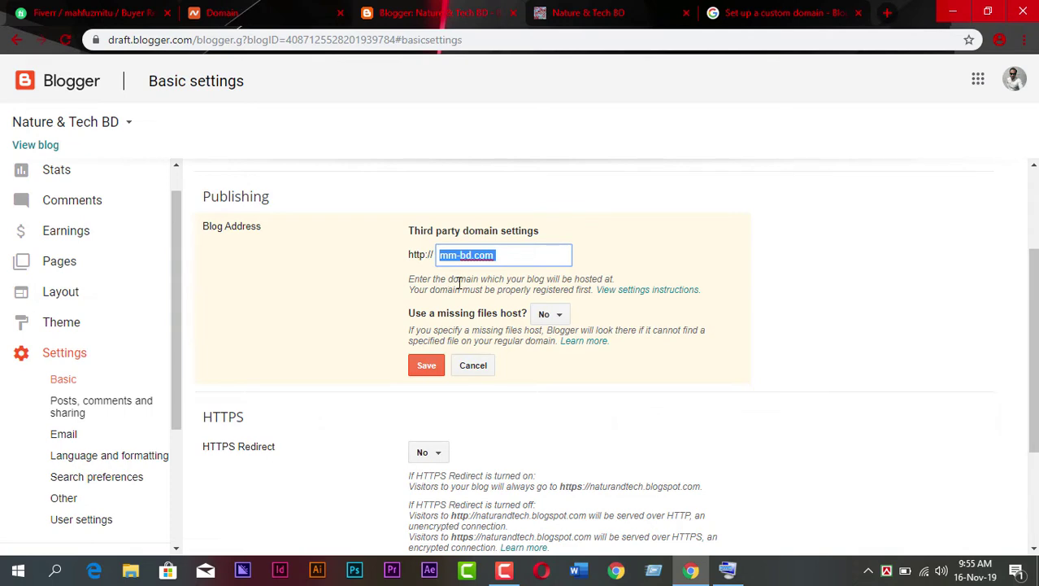
click(440, 258)
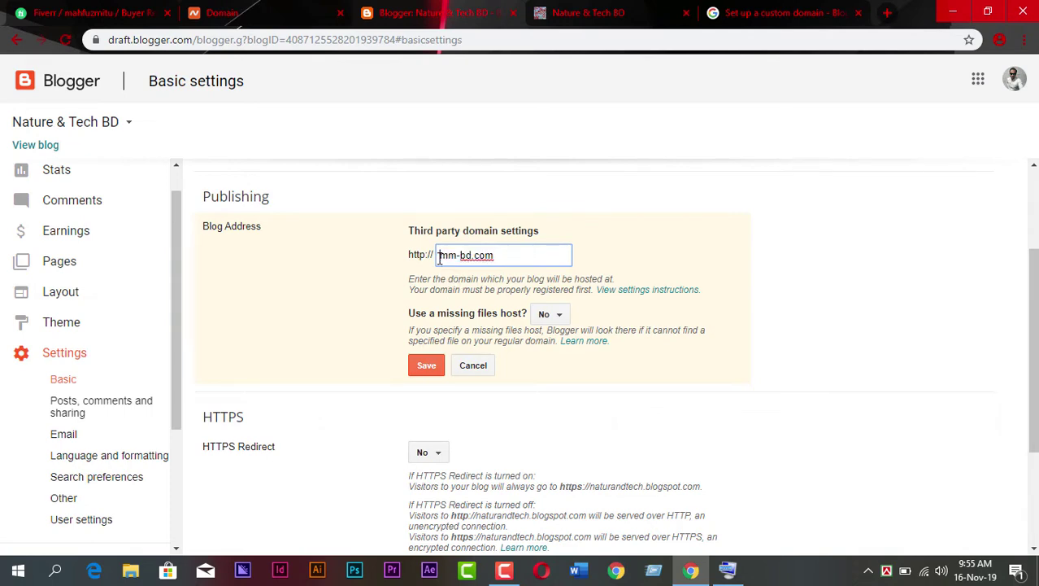
Review the custom domain help article and the mm-bd.com details on Namecheap, and return to Blogger's third-party domain settings
click(773, 8)
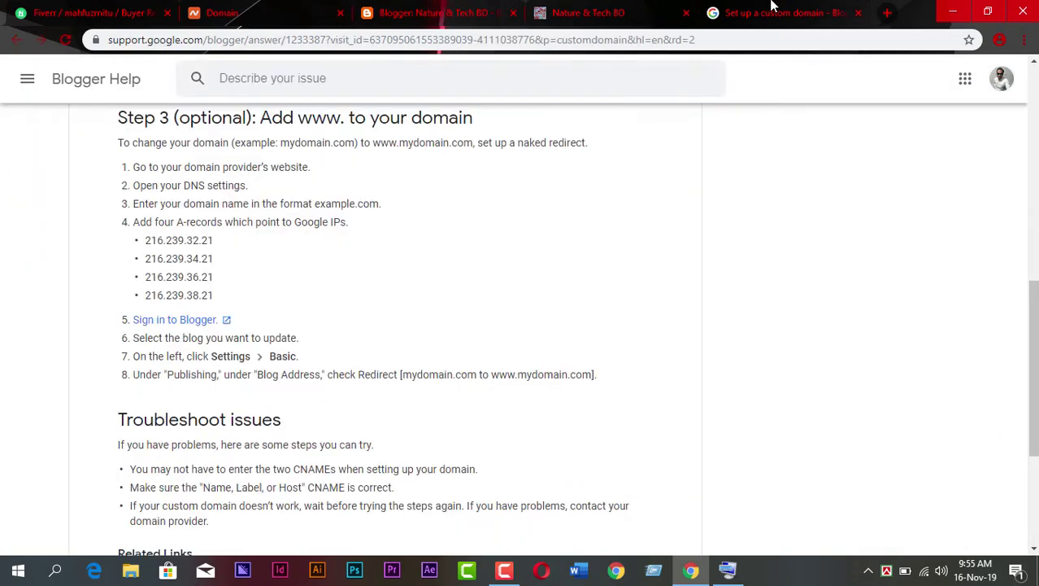
click(626, 10)
click(441, 10)
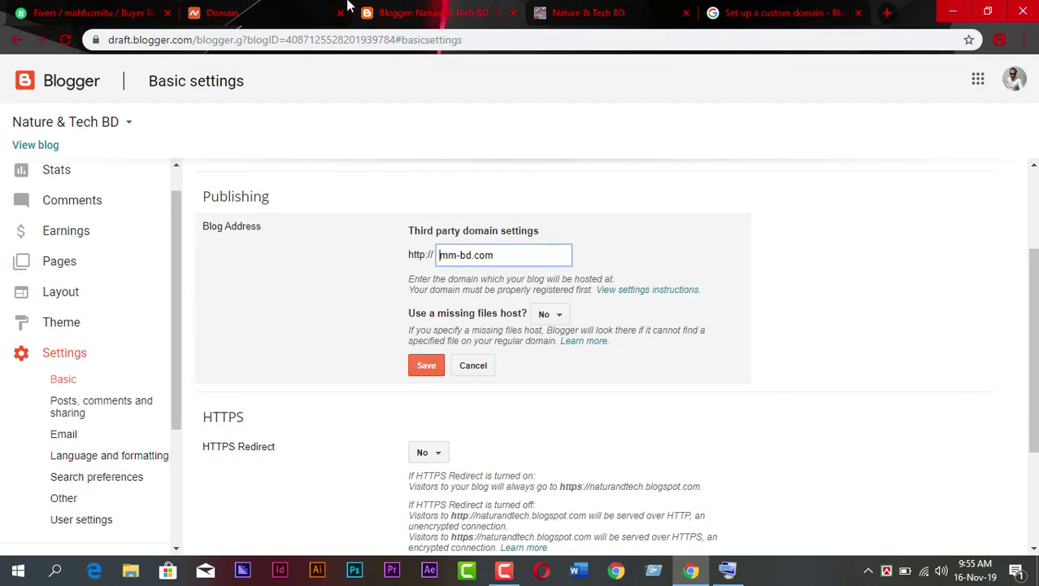
click(283, 8)
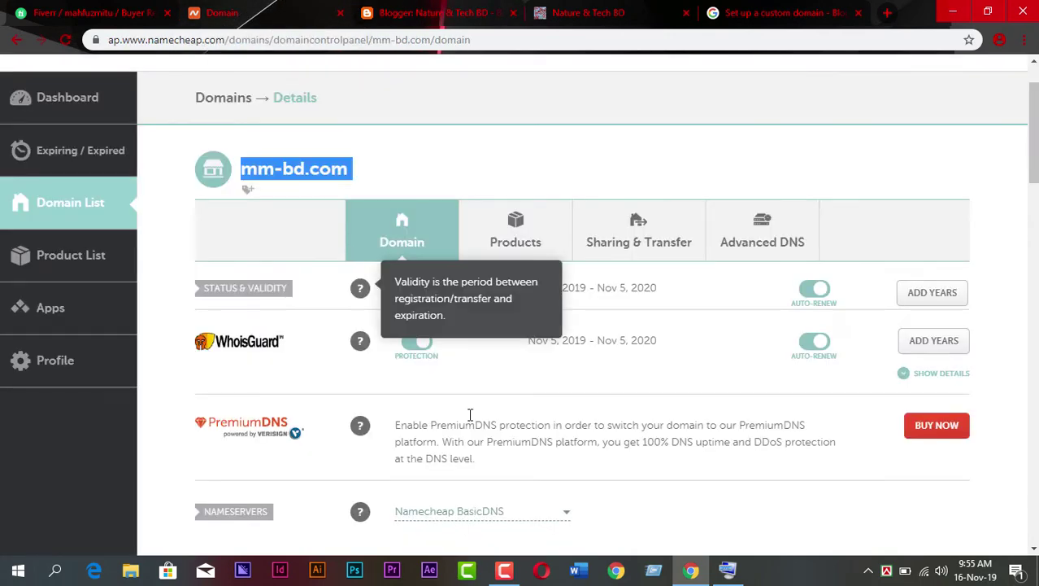
scroll(455, 252, down, 4)
scroll(520, 203, up, 5)
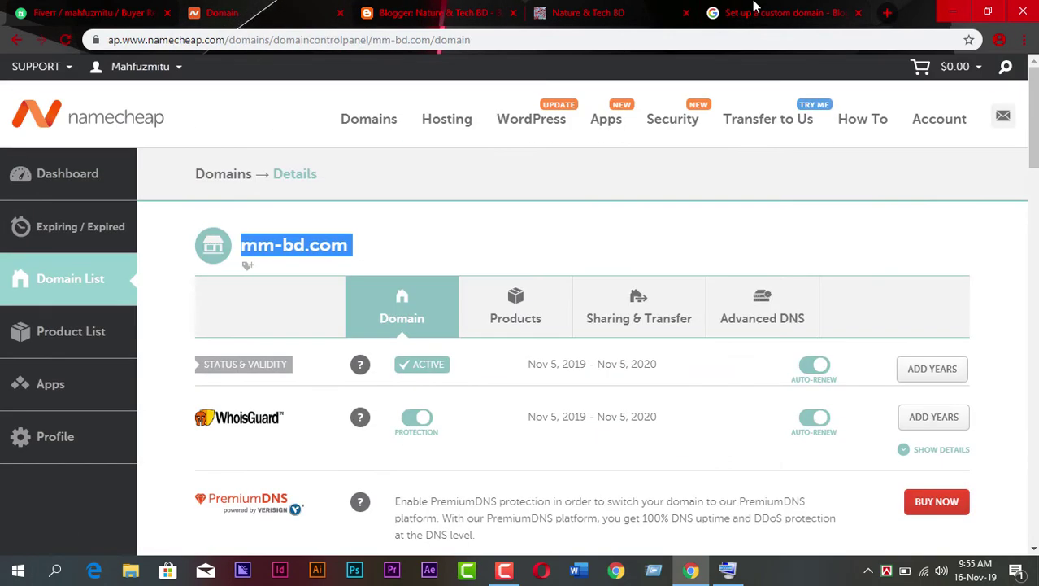
click(757, 11)
click(521, 10)
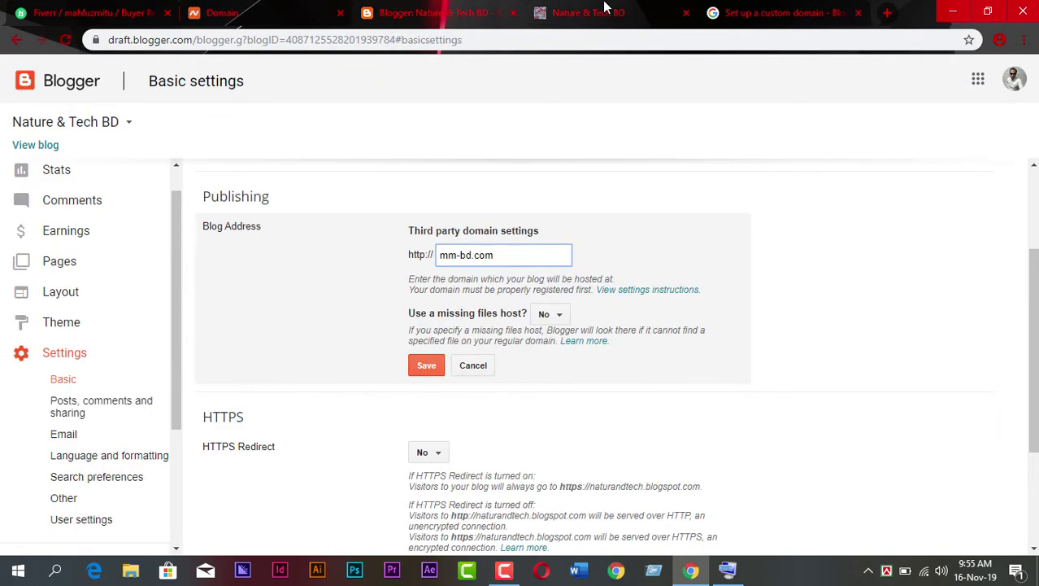
click(608, 10)
click(228, 11)
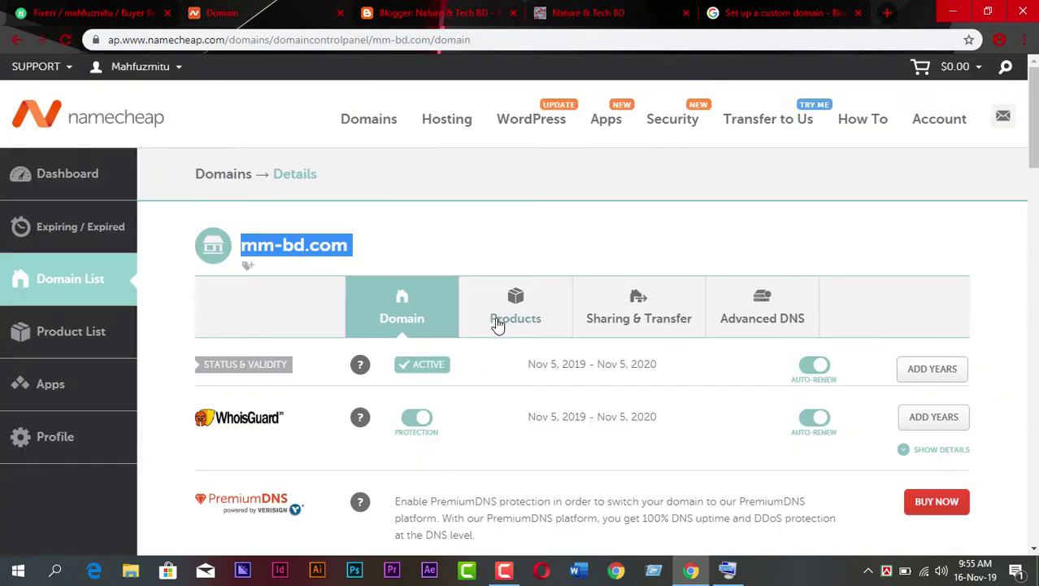
click(407, 11)
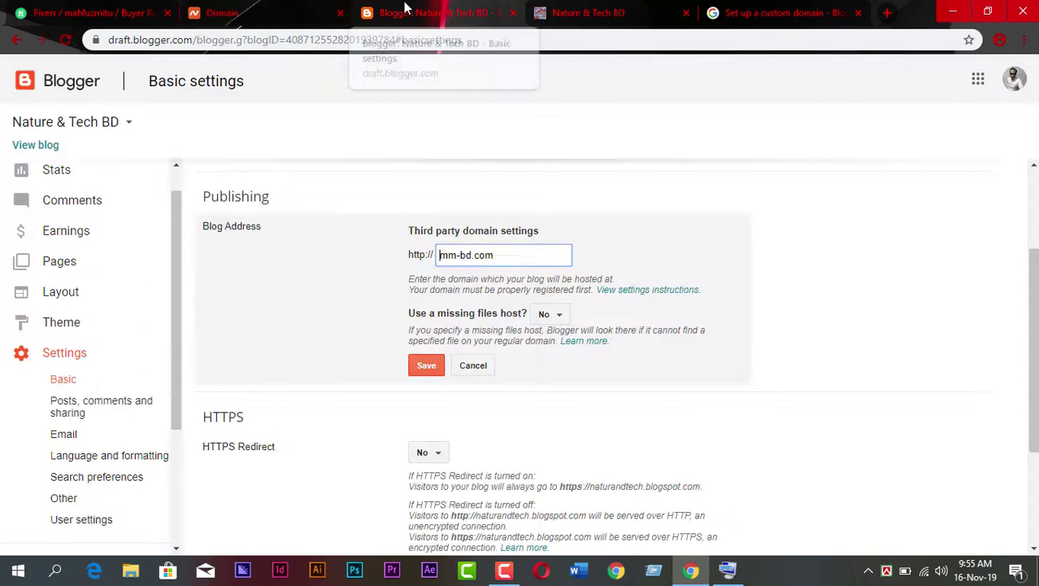
click(438, 256)
text(www.)
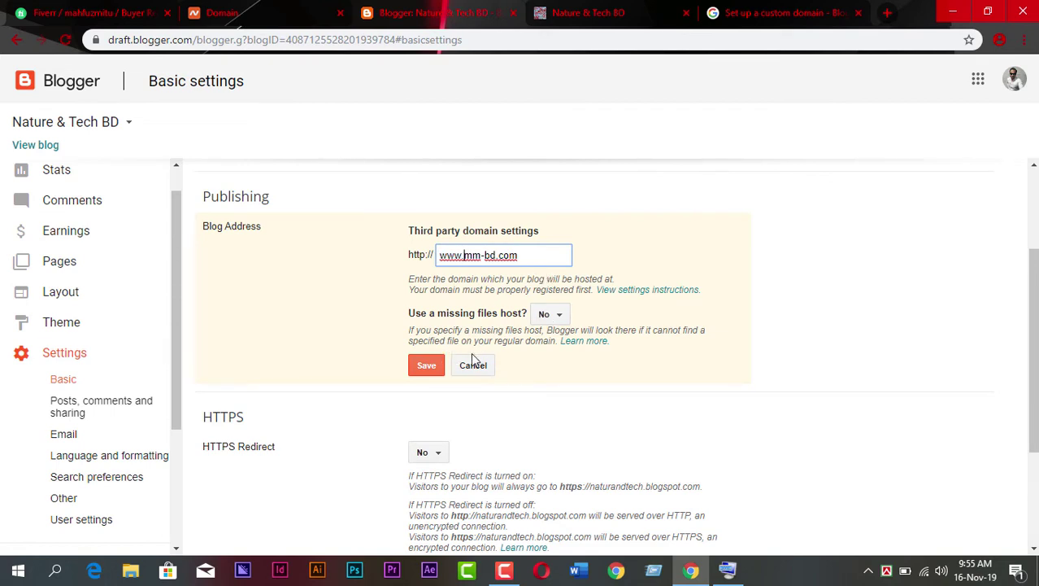
click(432, 368)
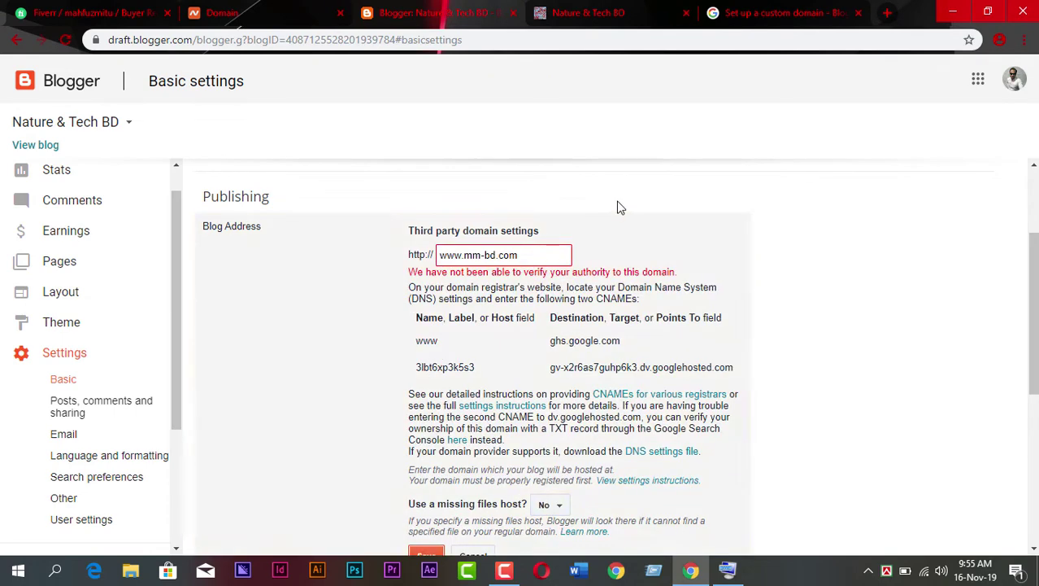
Copy the ghs.google.com CNAME destination from Blogger and open the Advanced DNS settings of mm-bd.com on Namecheap
scroll(619, 207, down, 1)
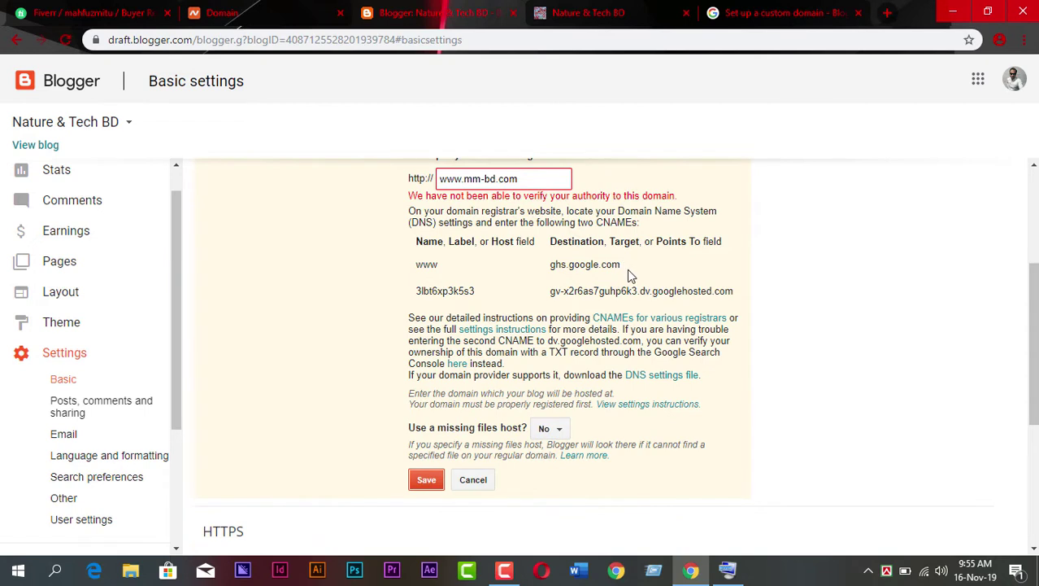
drag(625, 272, 557, 270)
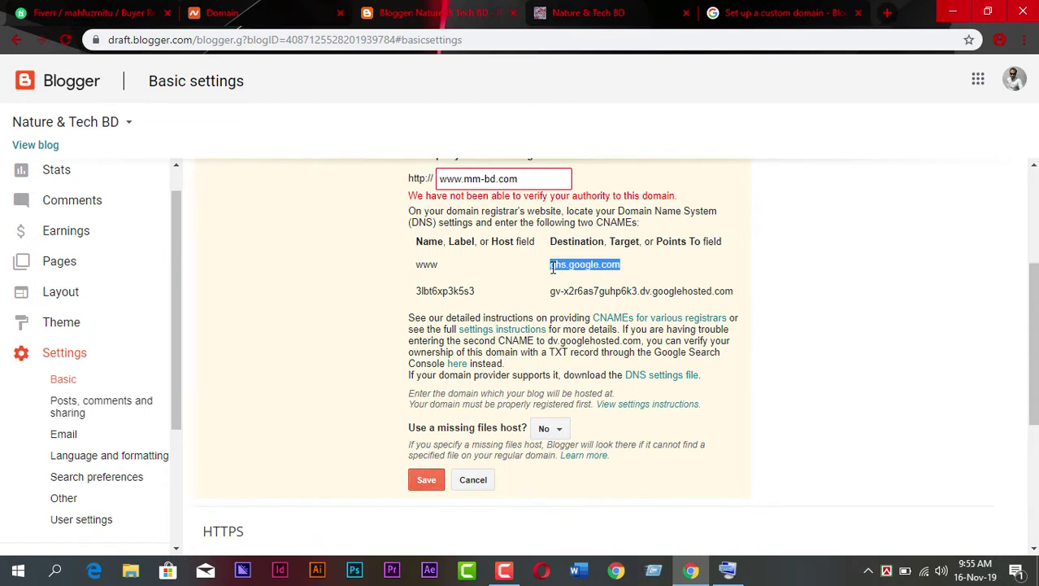
right_click(579, 262)
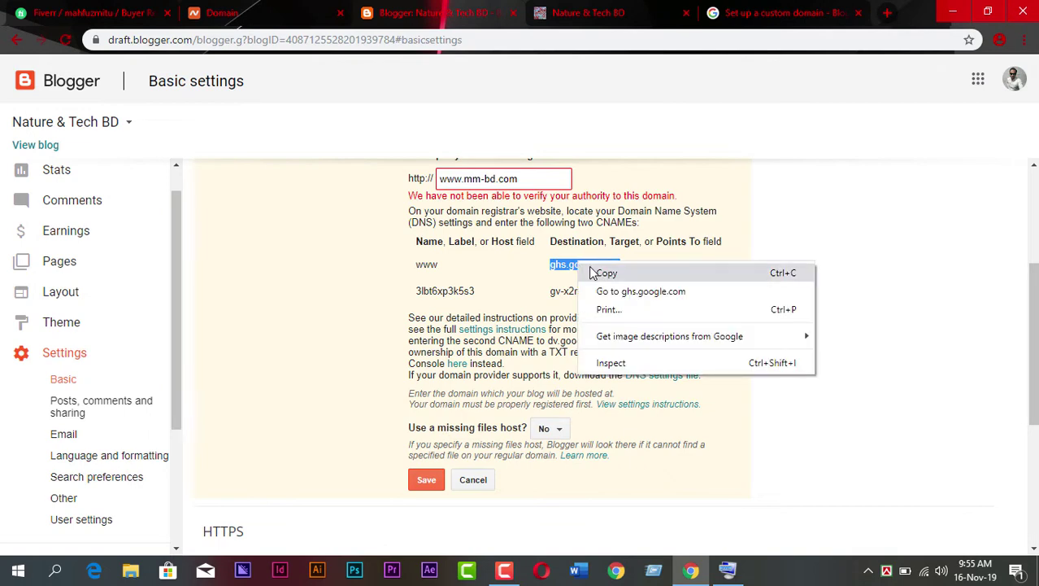
click(631, 272)
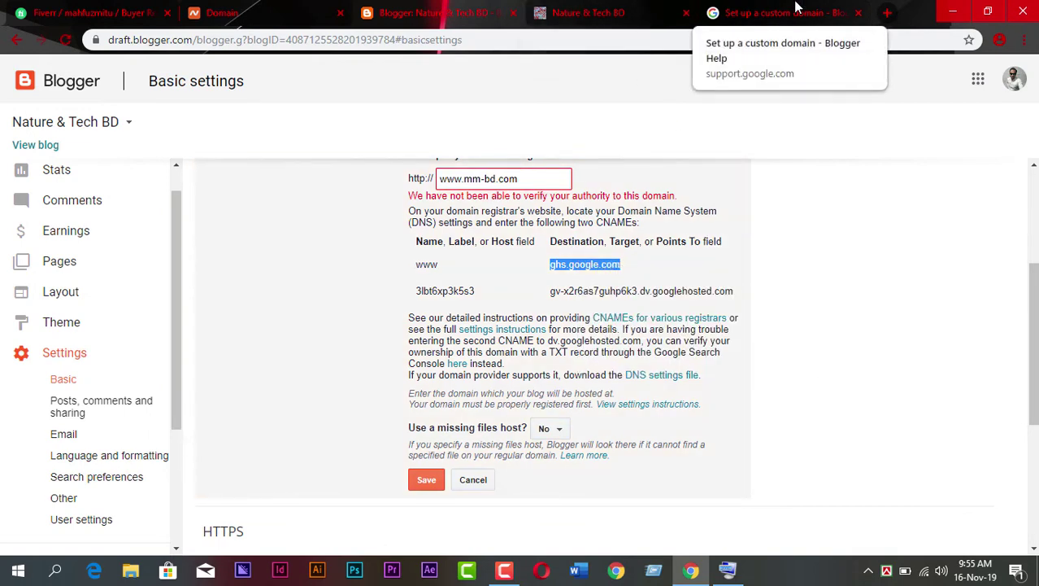
click(215, 9)
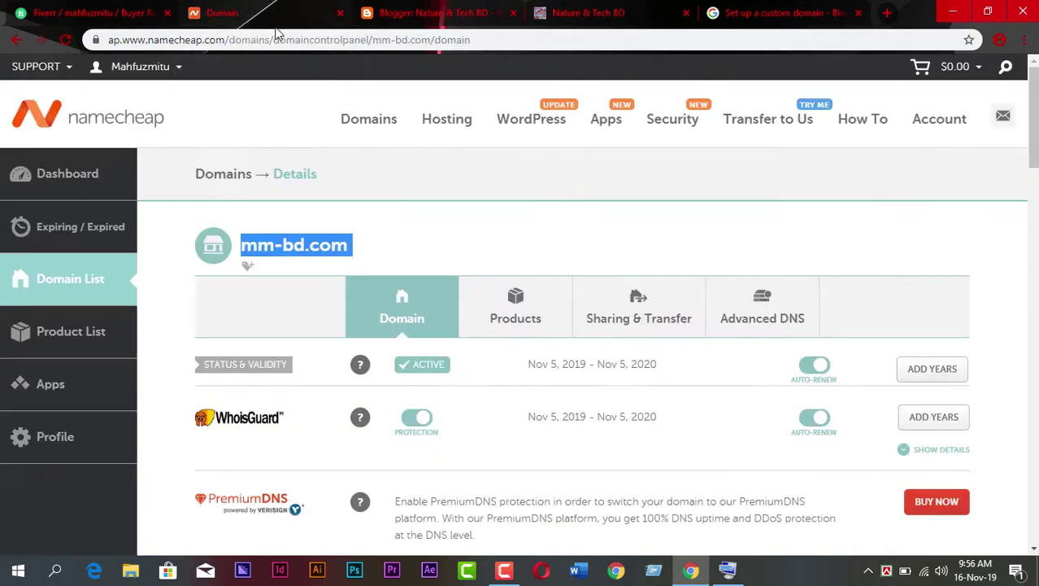
scroll(805, 326, down, 1)
click(789, 242)
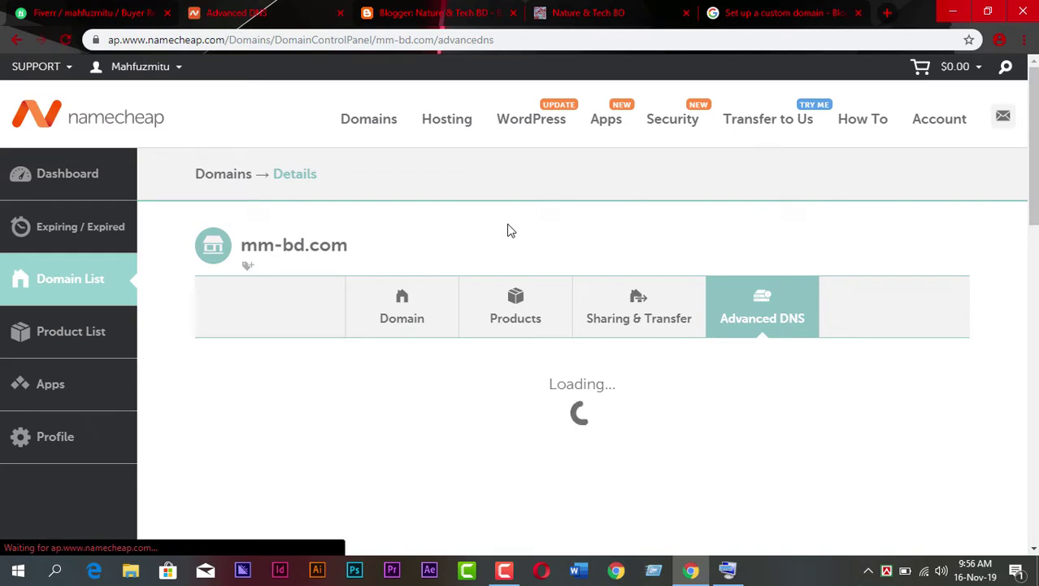
scroll(506, 231, down, 3)
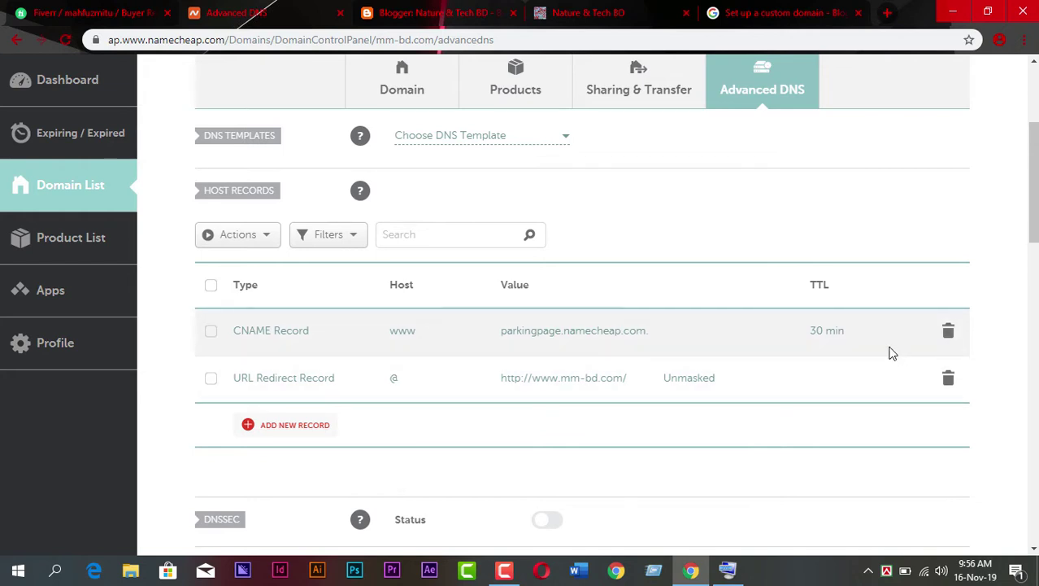
Add a new host record to mm-bd.com and look through the available record types
click(295, 425)
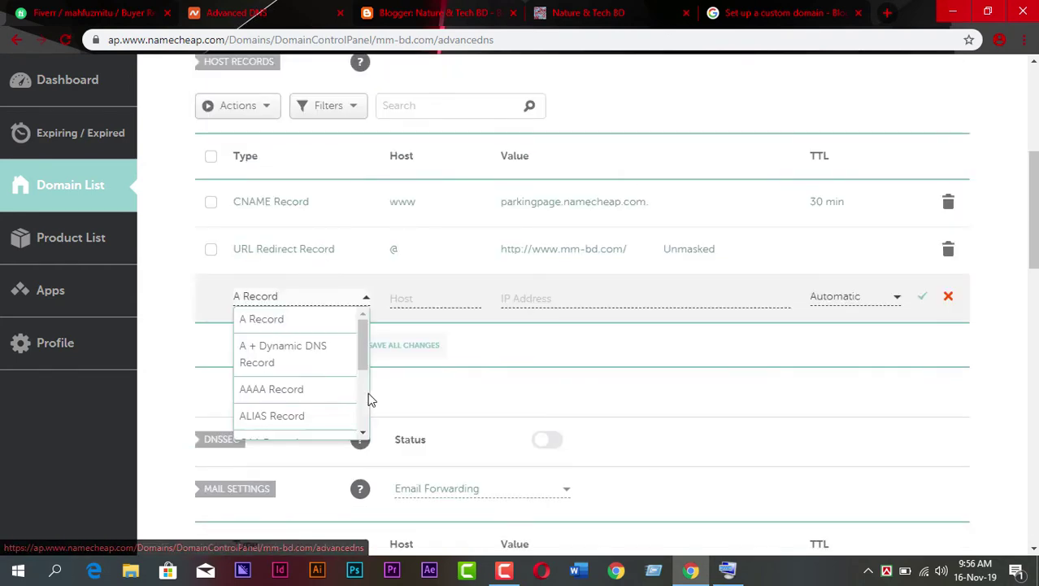
scroll(364, 403, down, 3)
scroll(688, 423, down, 3)
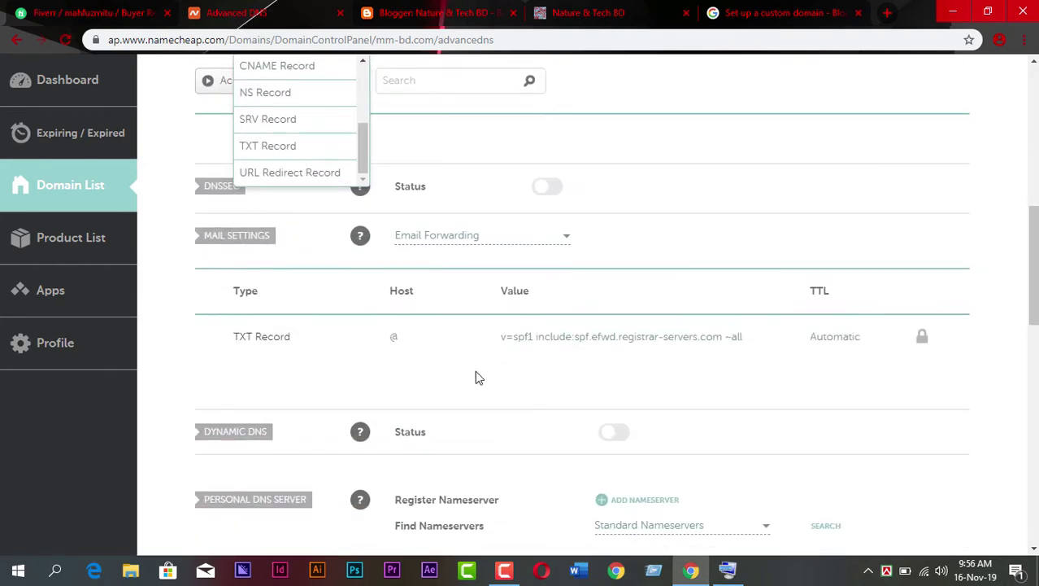
click(183, 329)
scroll(183, 330, up, 4)
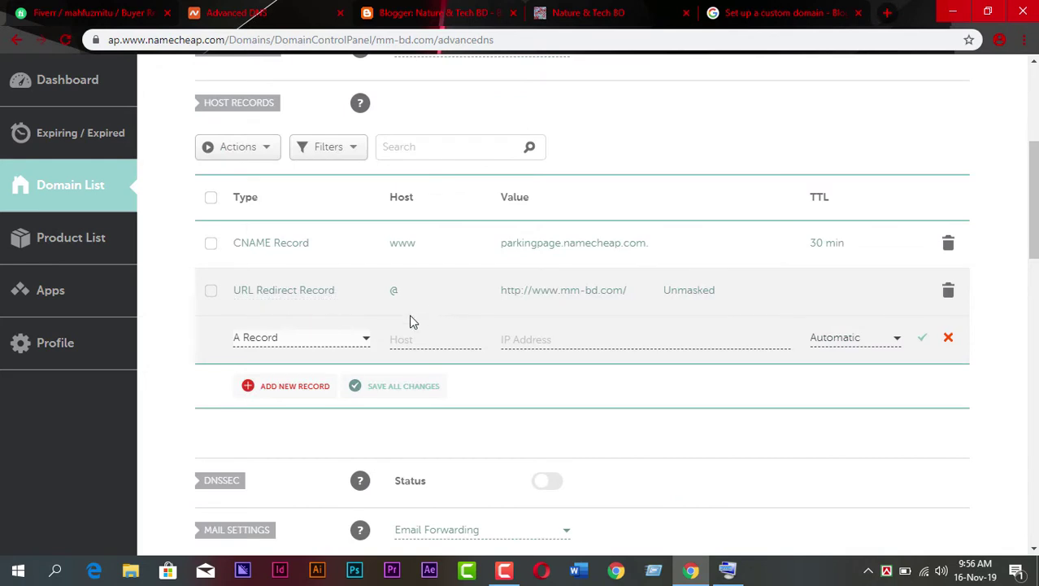
Try to use ghs.google.com as the IP address of the new A record
click(533, 340)
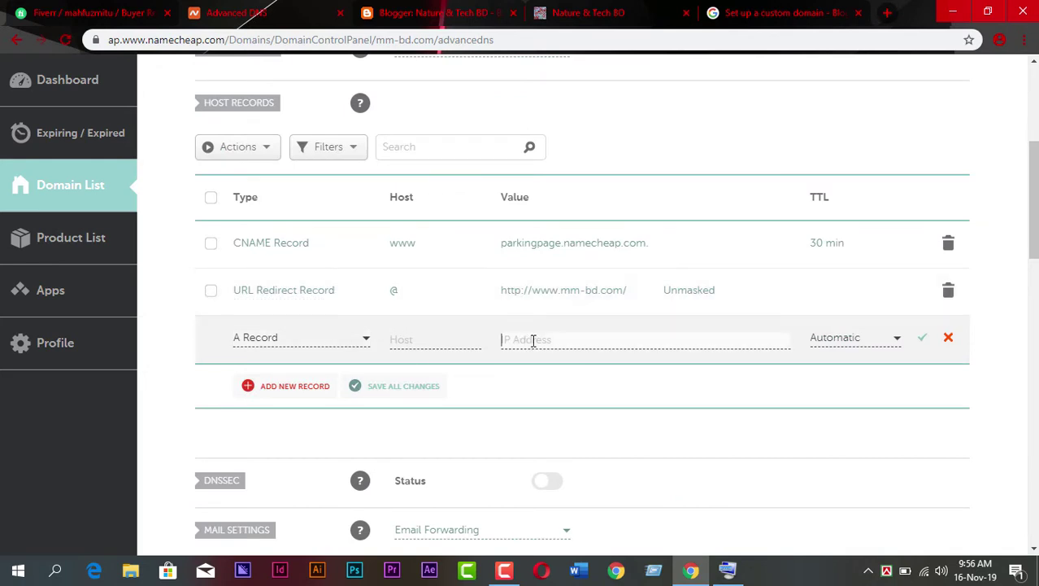
right_click(532, 340)
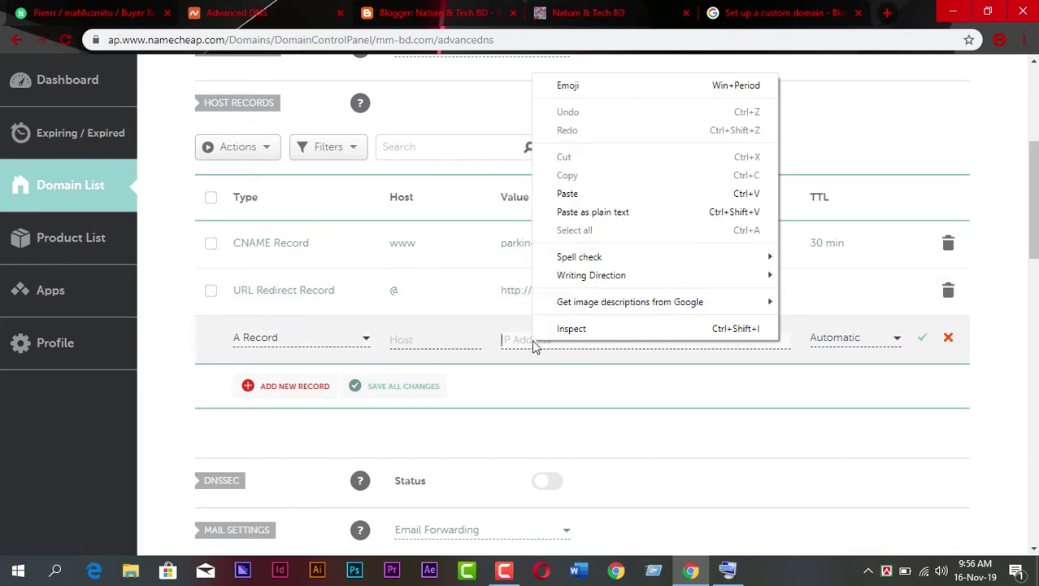
click(591, 192)
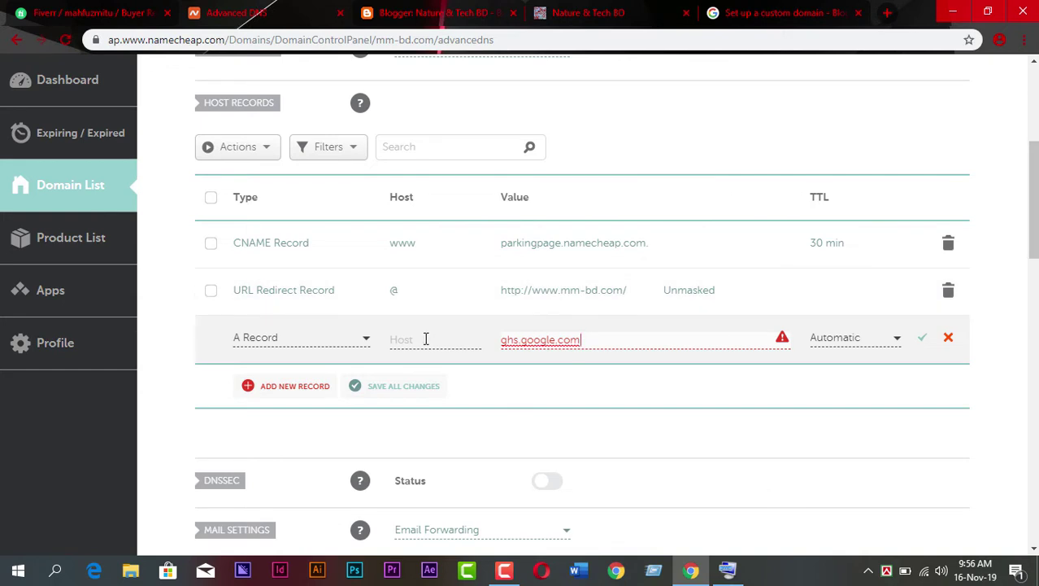
click(353, 347)
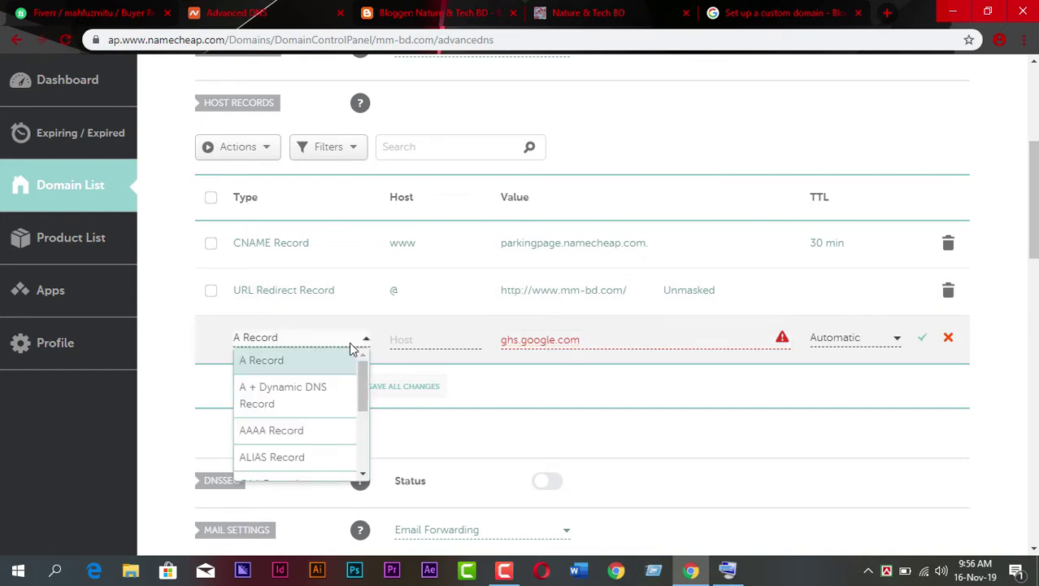
scroll(314, 397, down, 1)
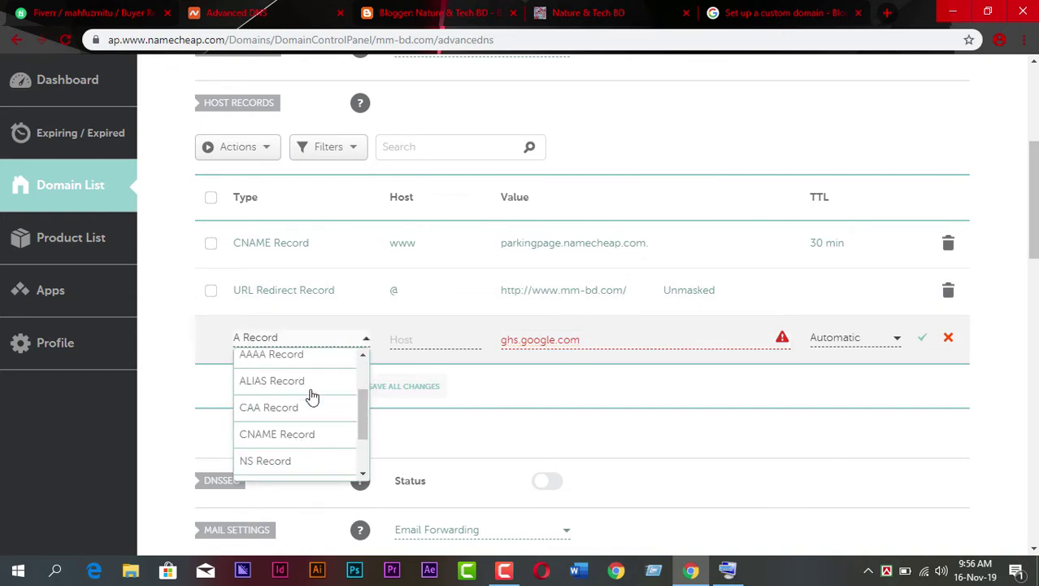
click(301, 433)
click(447, 337)
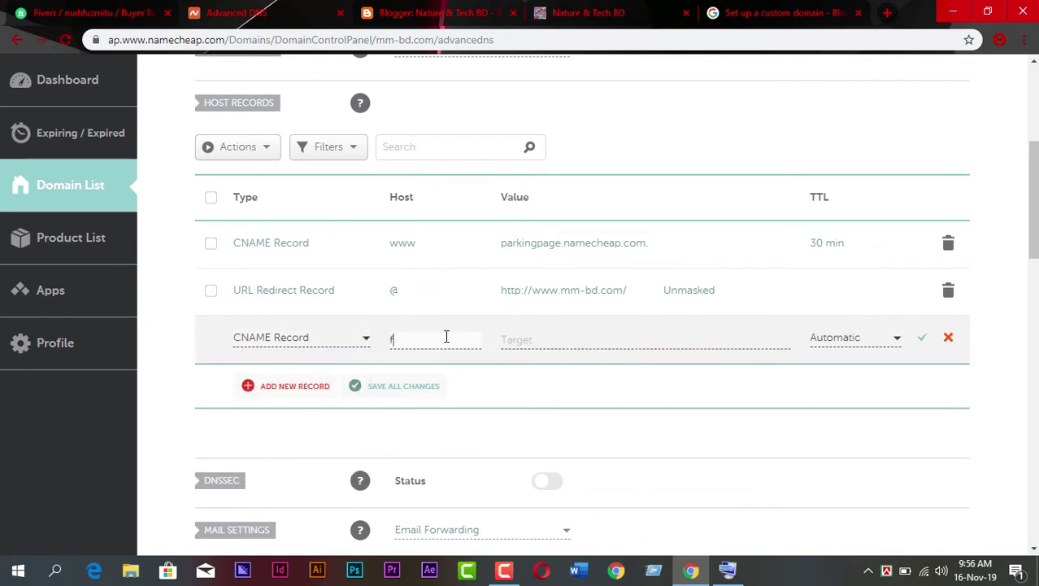
text(f)
key(BackSpace)
text(www.)
key(BackSpace)
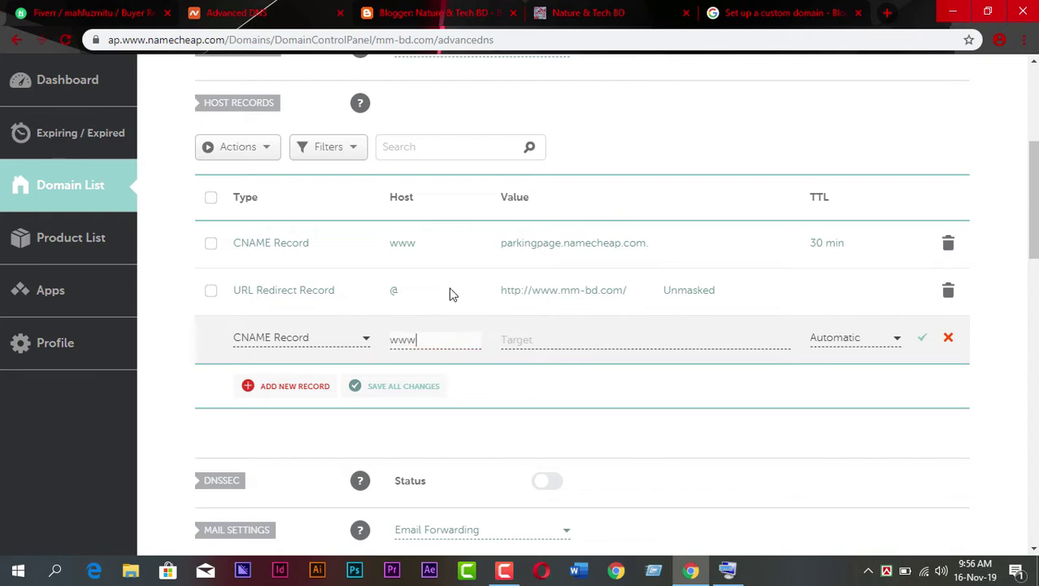
Copy the www host name from Blogger's CNAME instructions and check it against the new record's host on Namecheap
click(398, 6)
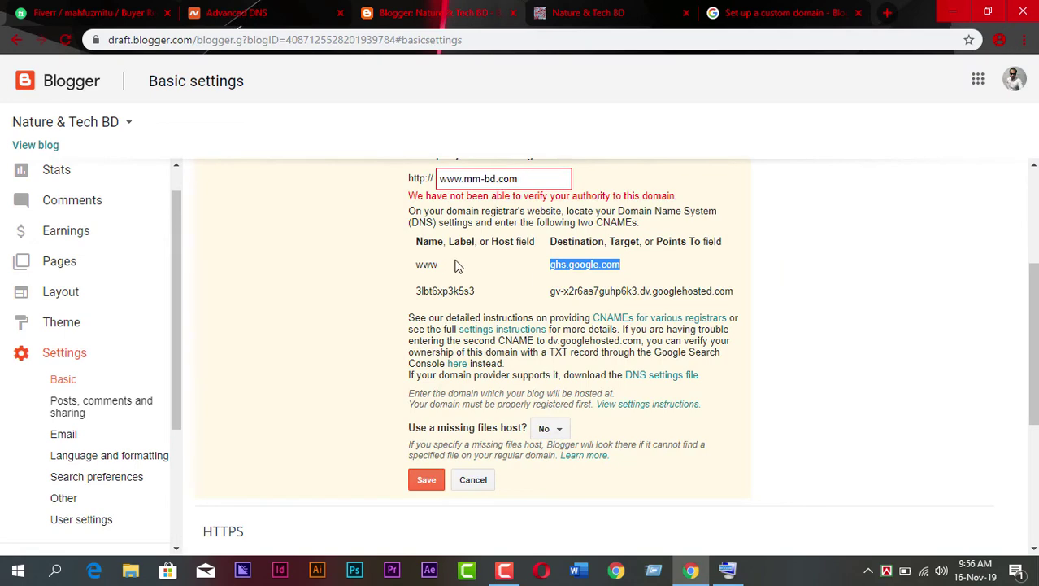
drag(446, 270, 412, 261)
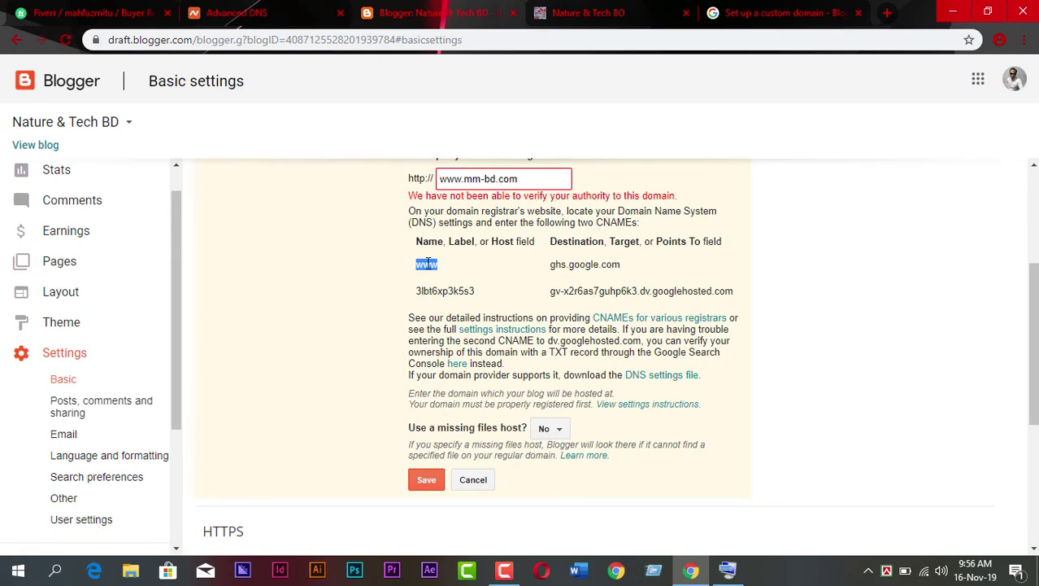
right_click(426, 261)
click(445, 272)
click(320, 10)
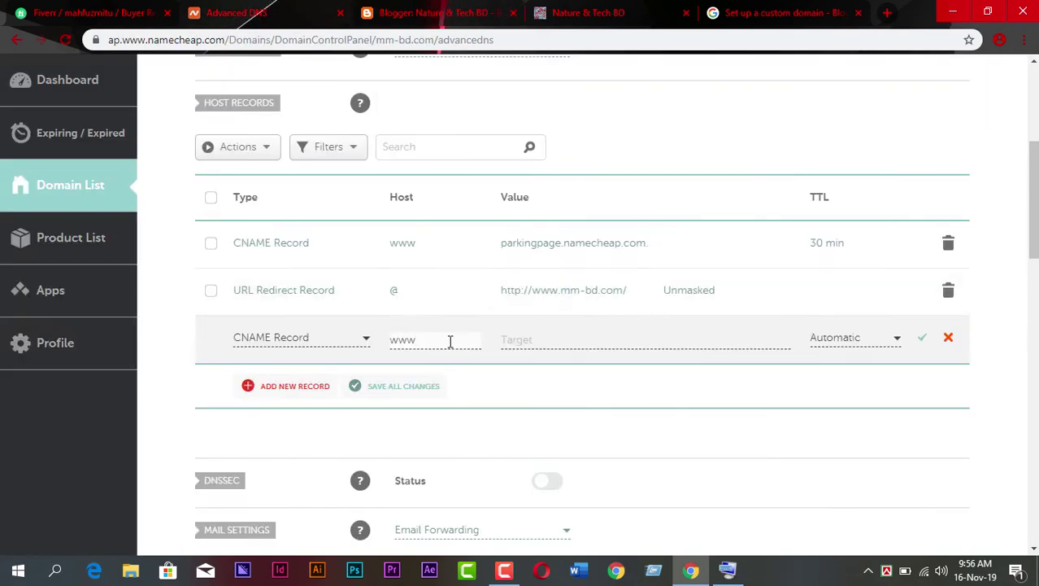
drag(429, 341, 389, 340)
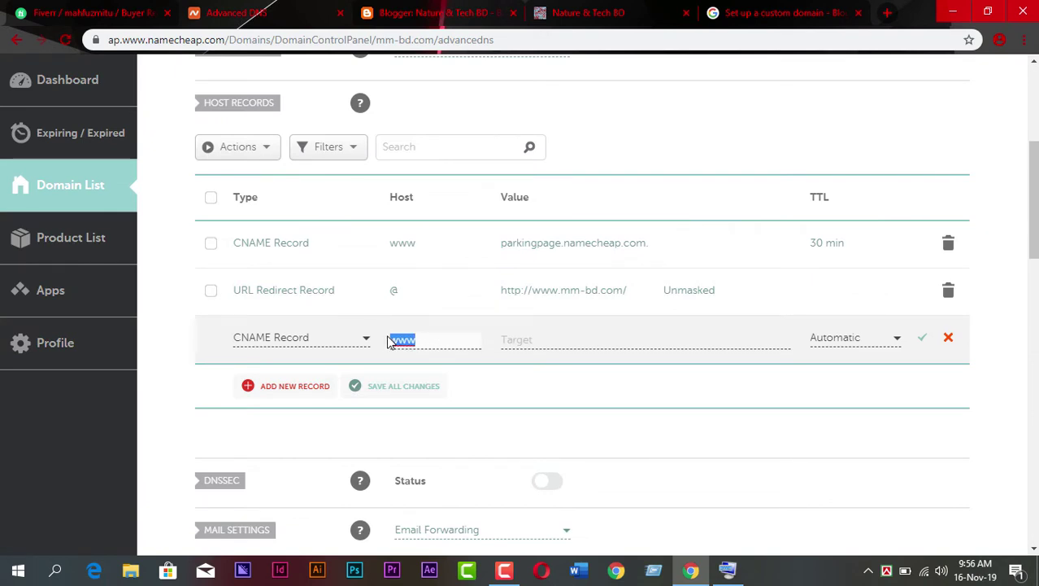
right_click(401, 339)
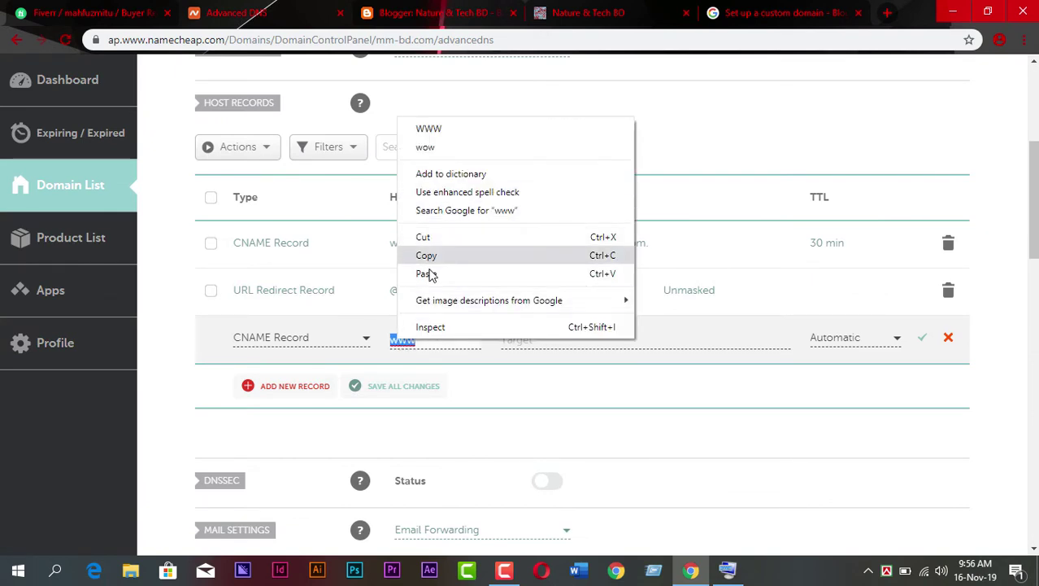
click(425, 255)
Copy ghs.google.com from Blogger, enter it as the target of the www CNAME record on Namecheap and save the record
click(536, 339)
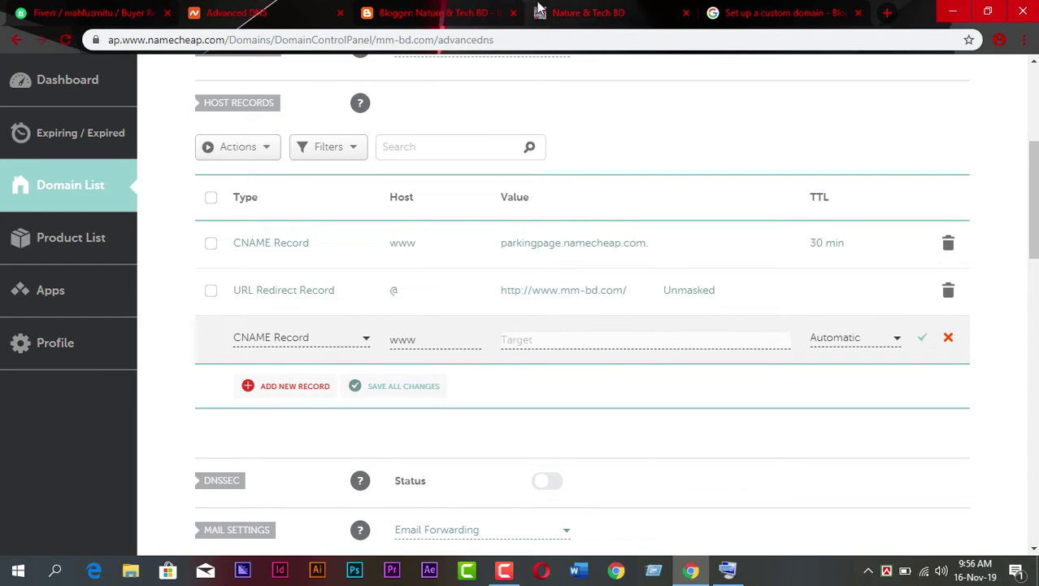
click(406, 10)
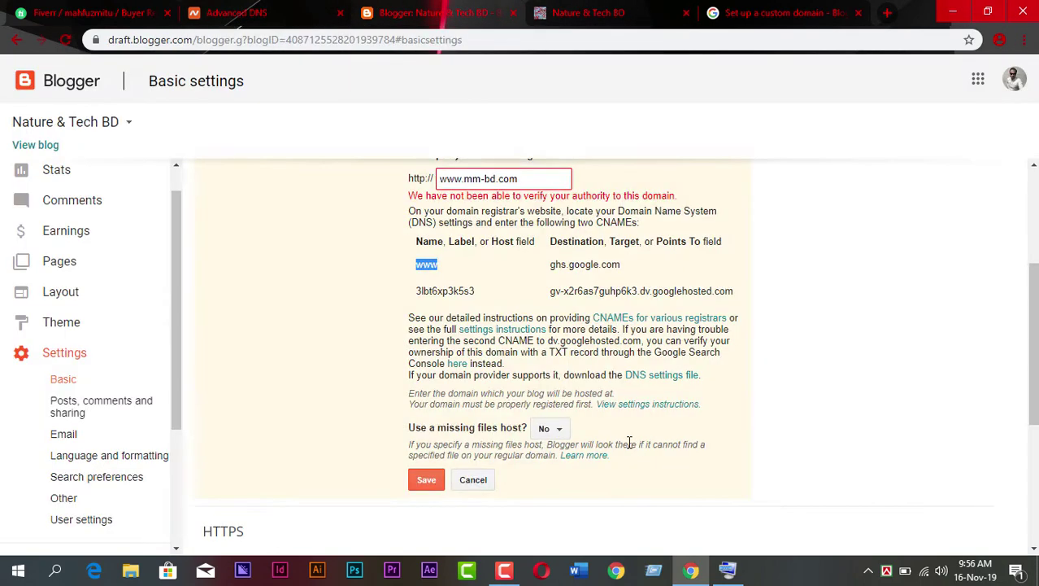
drag(621, 265, 553, 269)
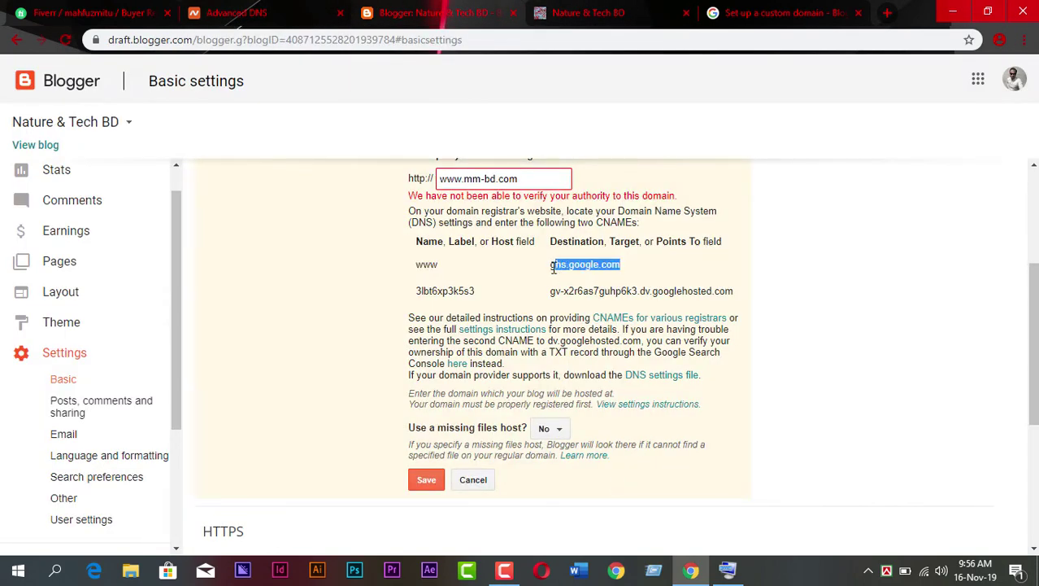
right_click(573, 264)
click(622, 272)
click(302, 8)
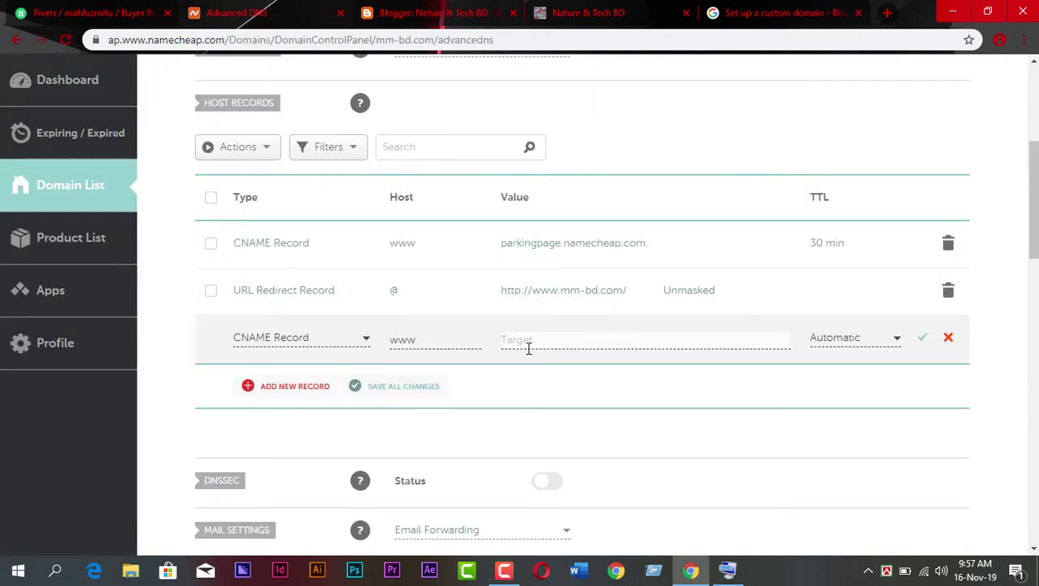
right_click(524, 340)
click(620, 192)
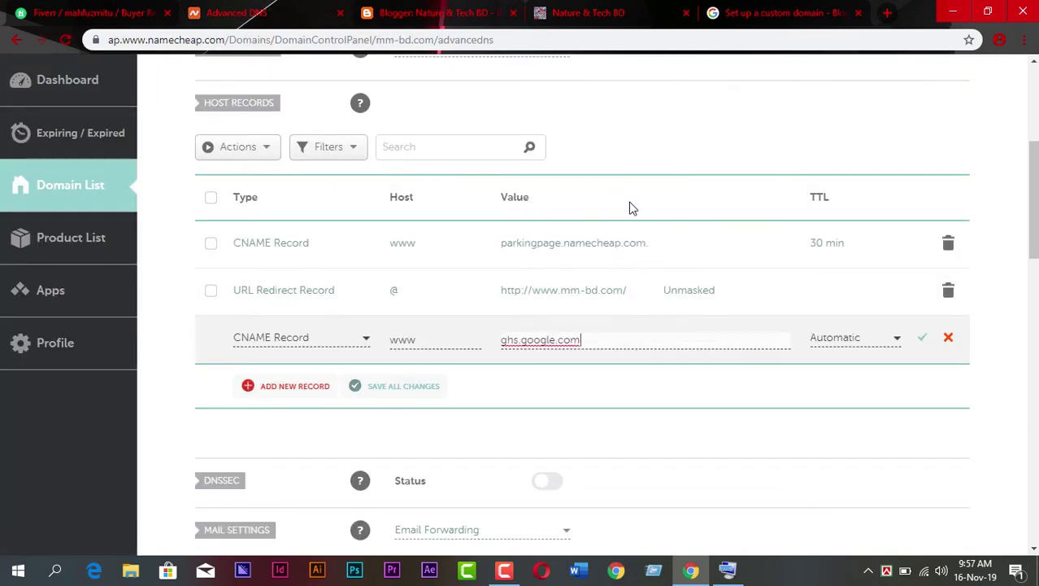
click(923, 342)
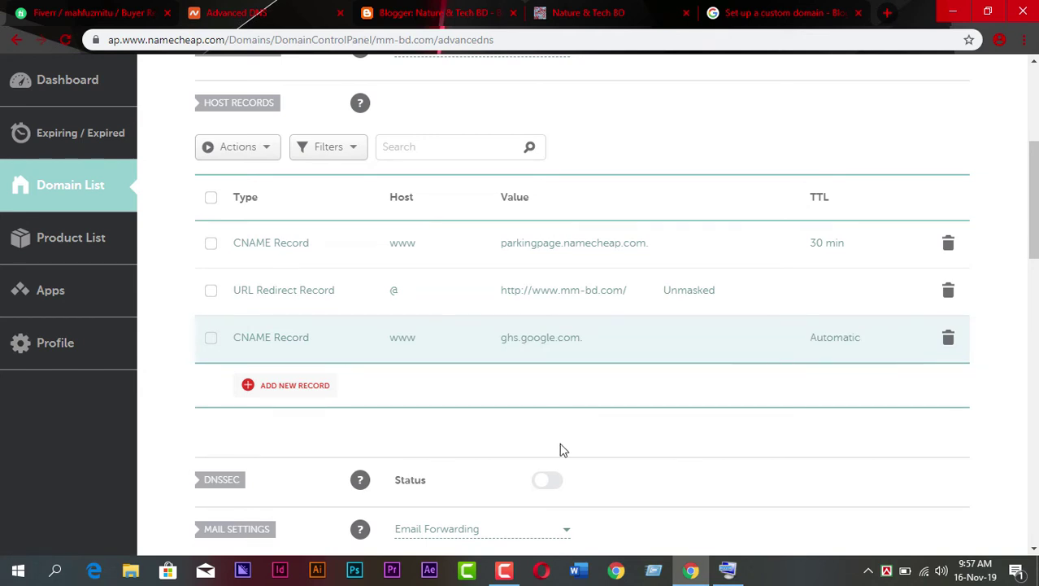
Add a new host record on Namecheap and copy the target of the second required CNAME from Blogger's domain settings
click(301, 389)
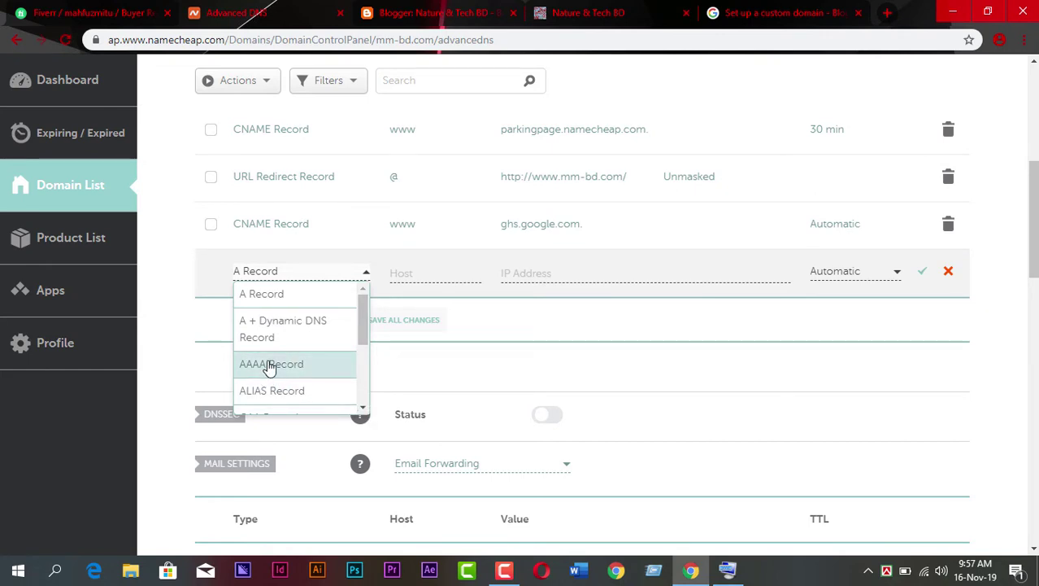
click(421, 8)
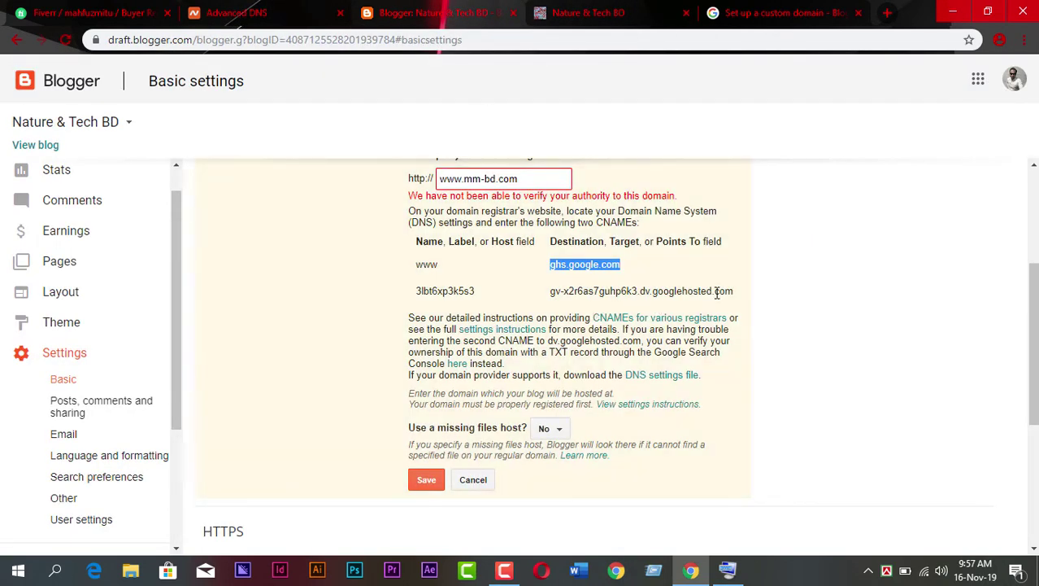
drag(736, 291, 542, 293)
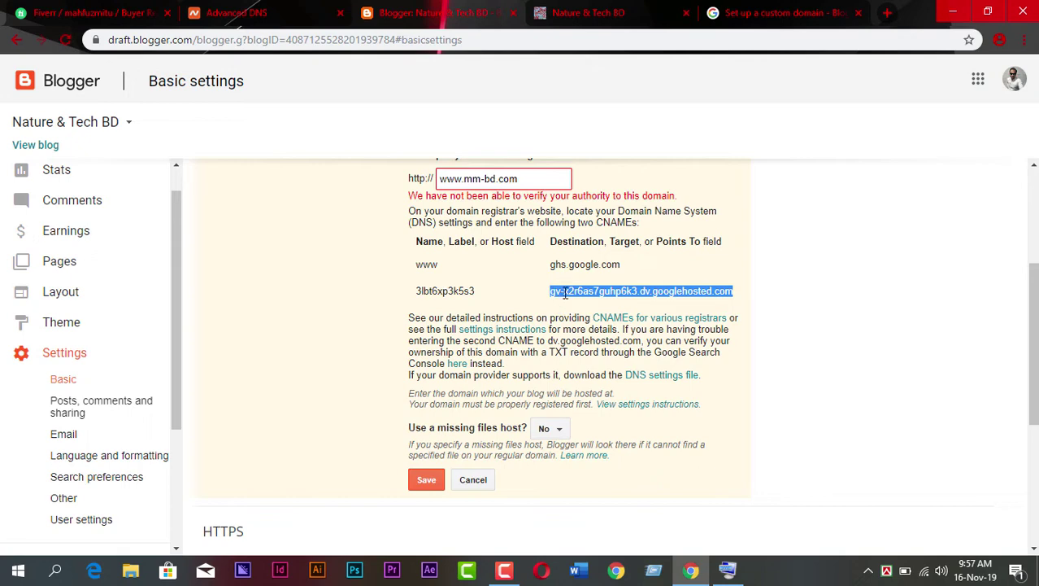
right_click(566, 294)
click(576, 304)
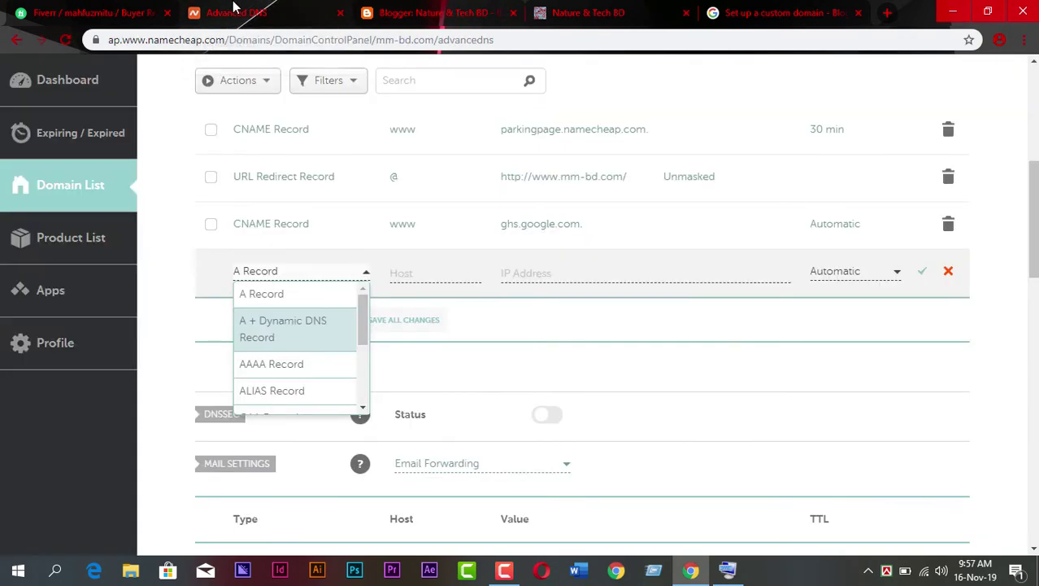
Set the new Namecheap host record's type to CNAME Record and enter the copied domain-verification target
click(237, 10)
click(535, 273)
right_click(533, 273)
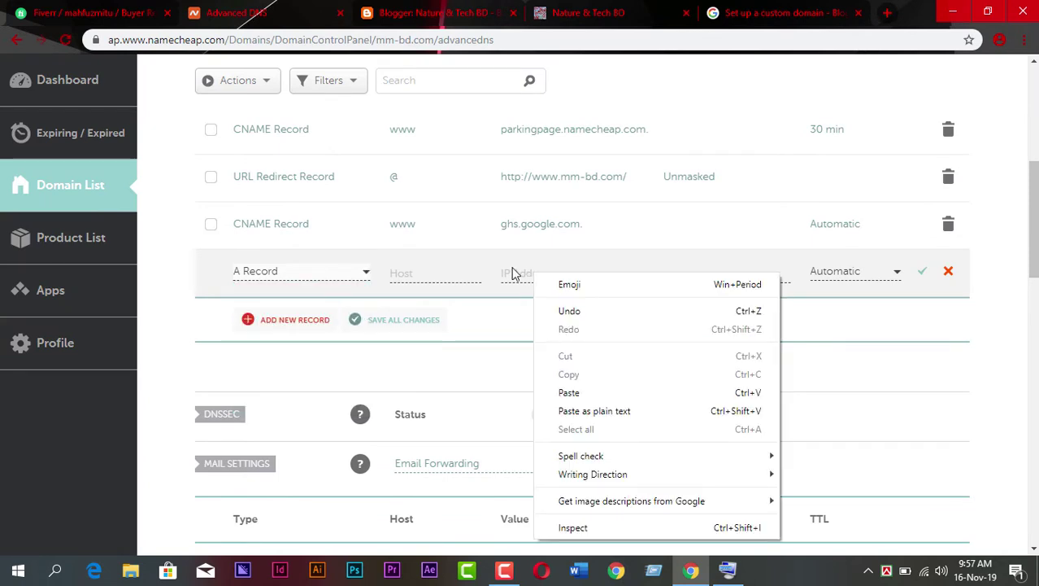
click(368, 273)
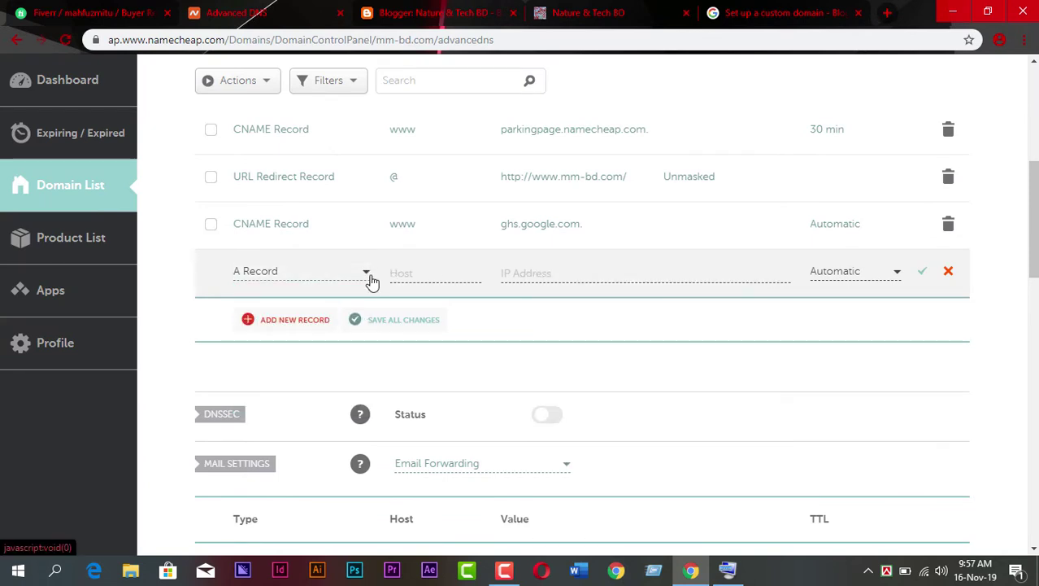
click(370, 279)
scroll(337, 329, down, 3)
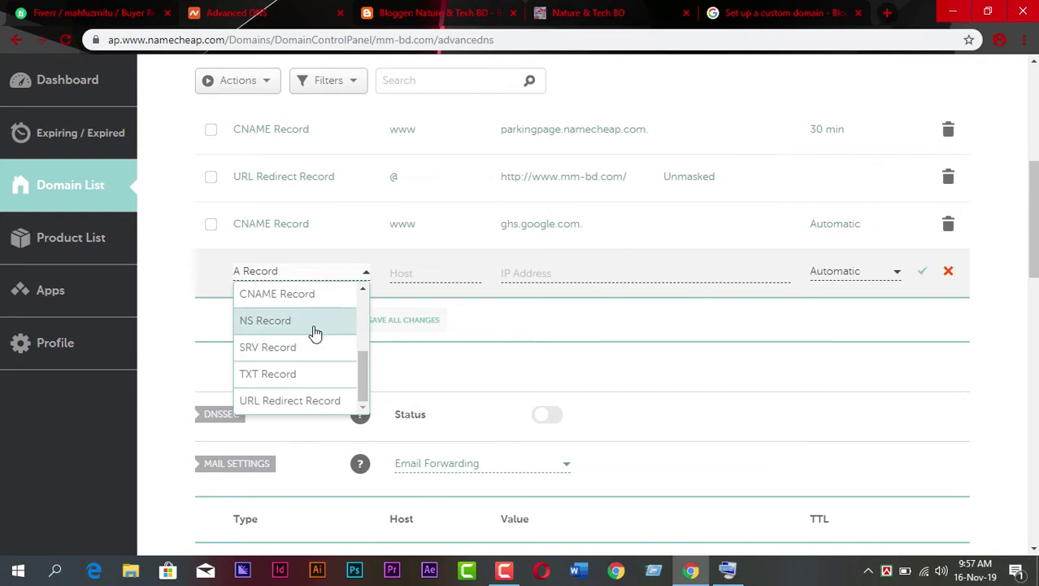
click(303, 296)
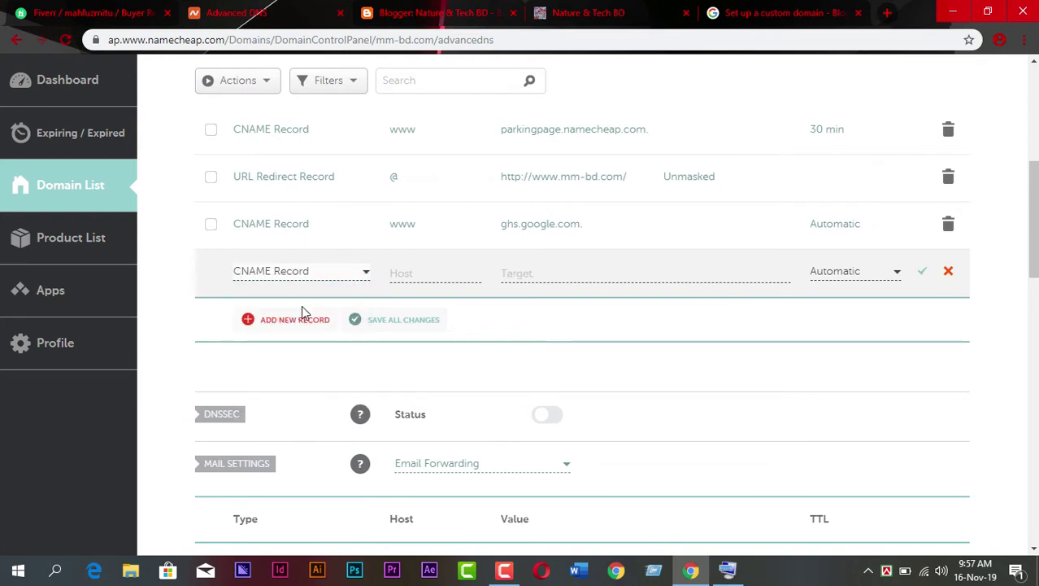
click(520, 274)
right_click(527, 274)
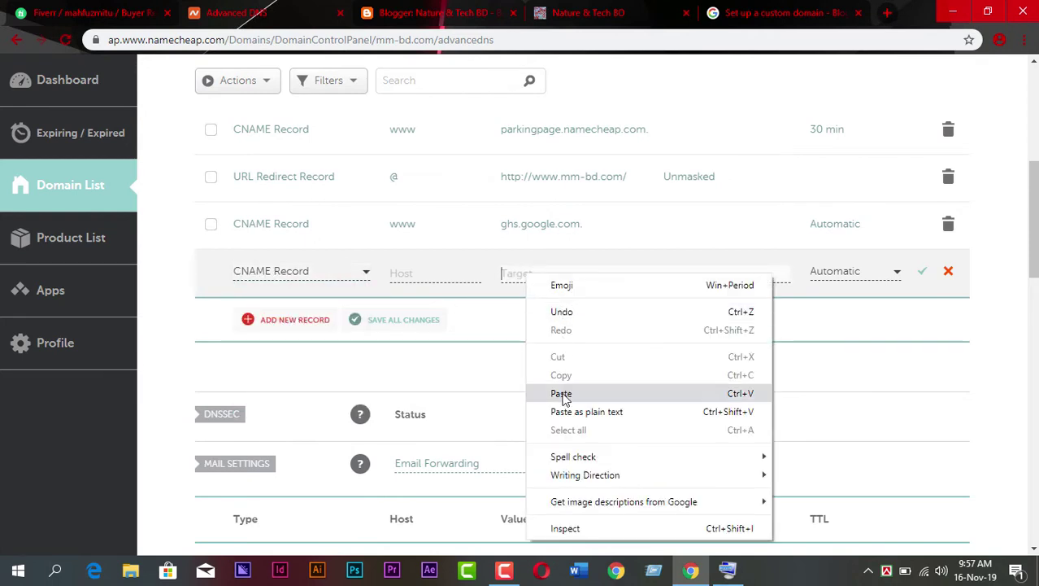
click(560, 391)
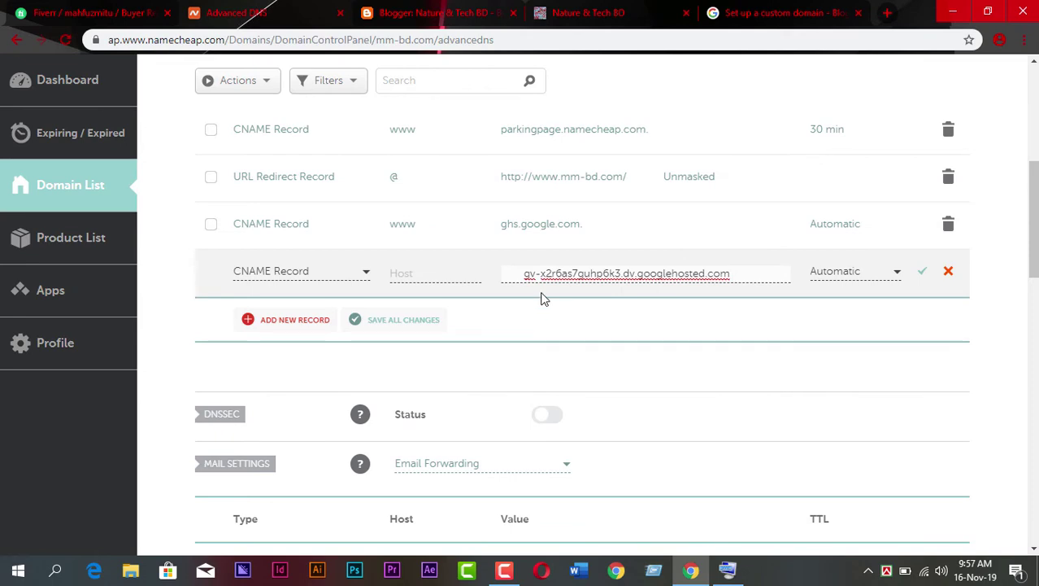
Copy the second CNAME's verification host token from Blogger, enter it as the new Namecheap record's host and save the record
click(428, 8)
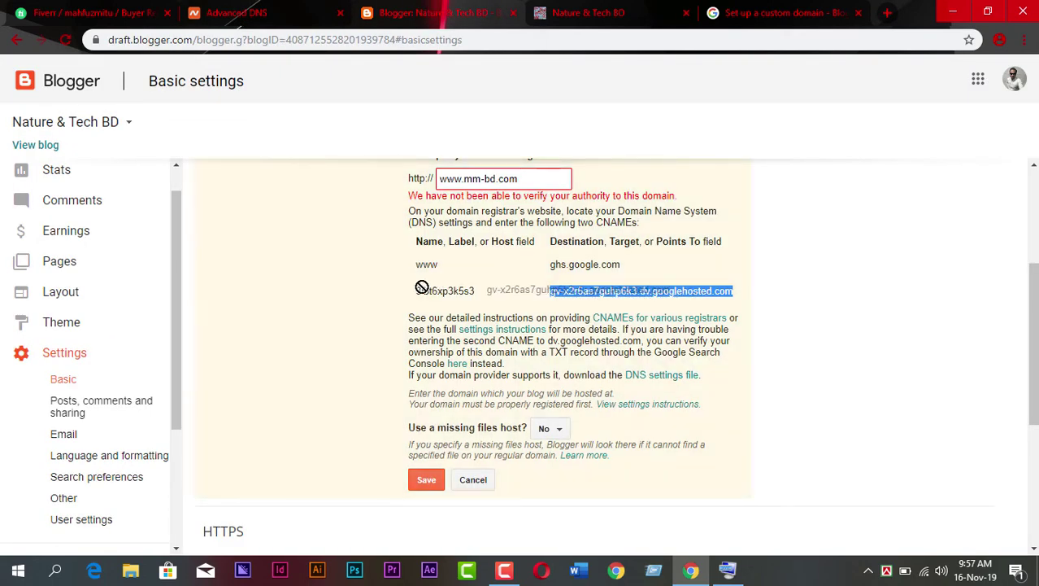
click(480, 298)
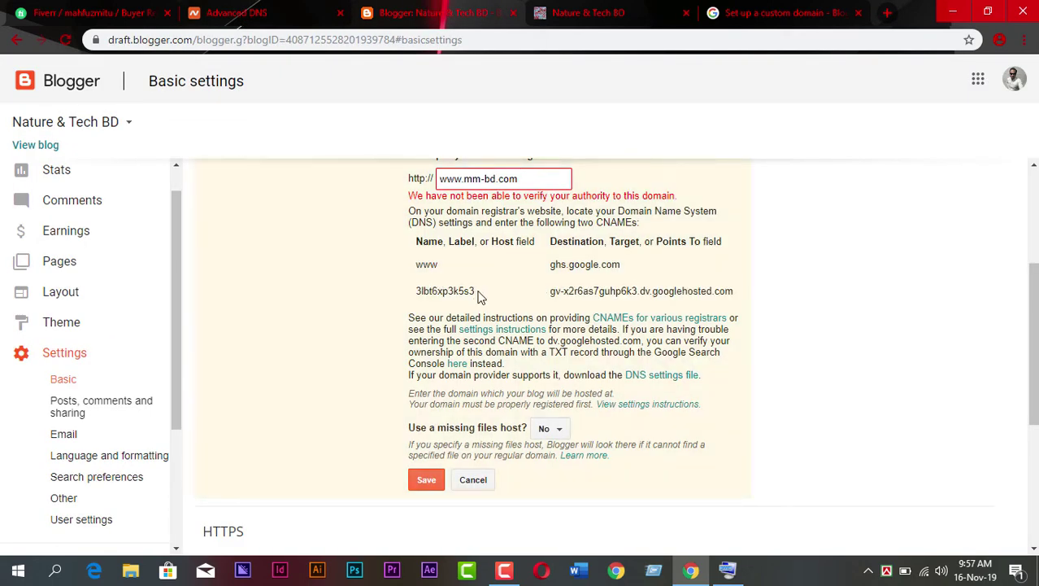
drag(478, 296, 418, 294)
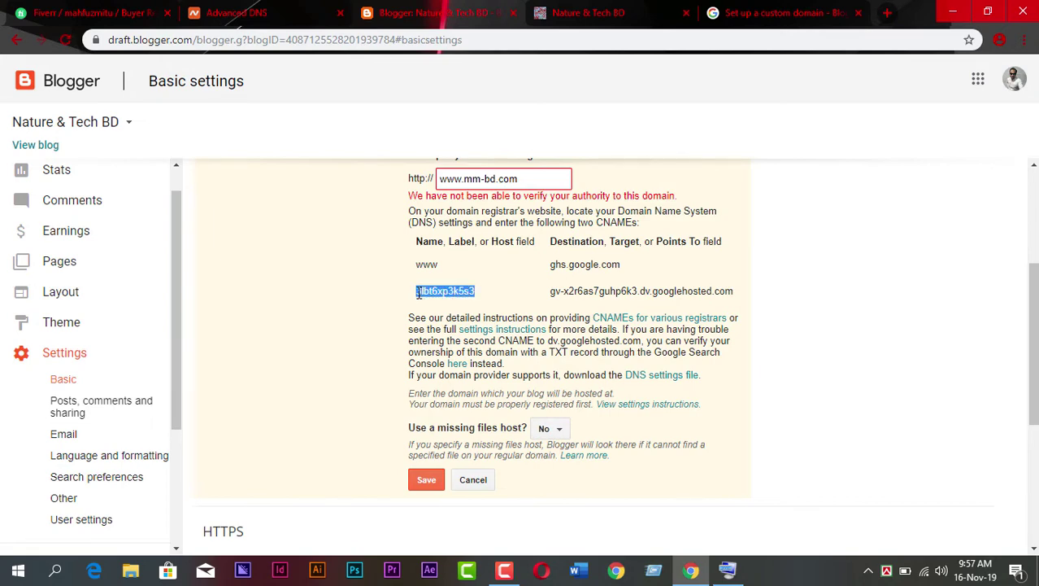
right_click(421, 301)
click(439, 309)
click(634, 9)
click(267, 8)
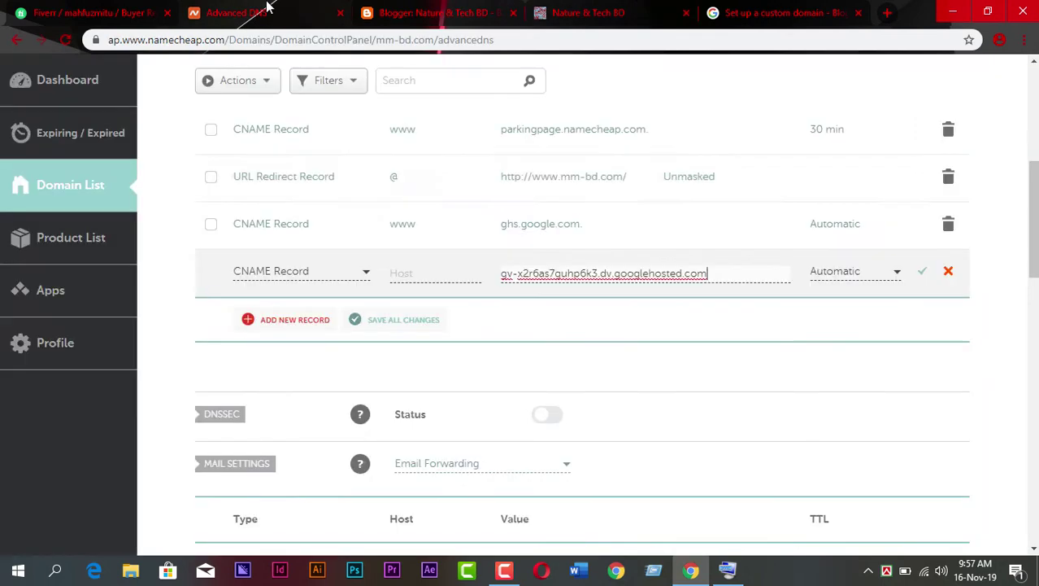
click(406, 273)
right_click(407, 272)
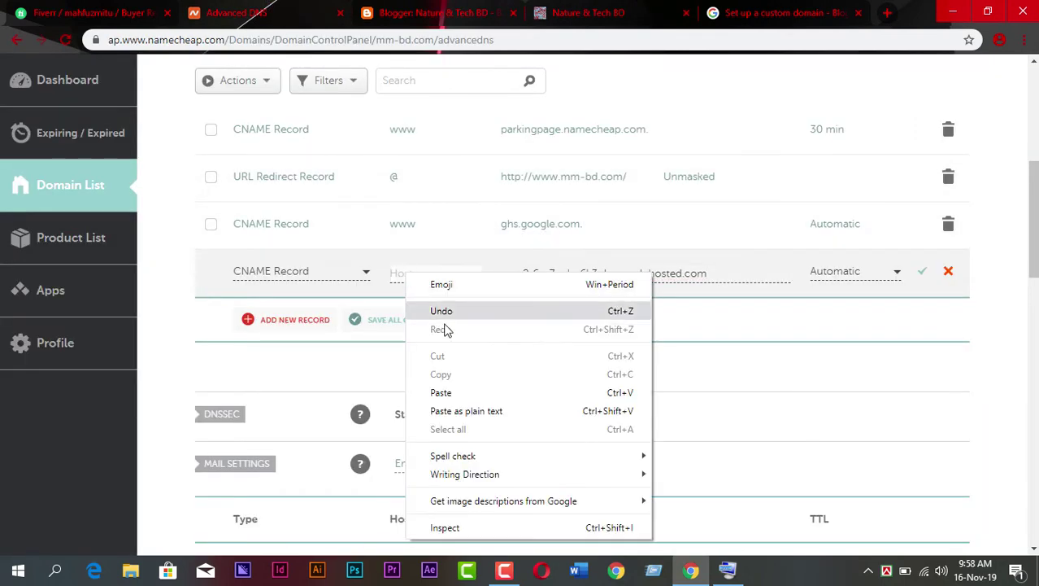
click(443, 389)
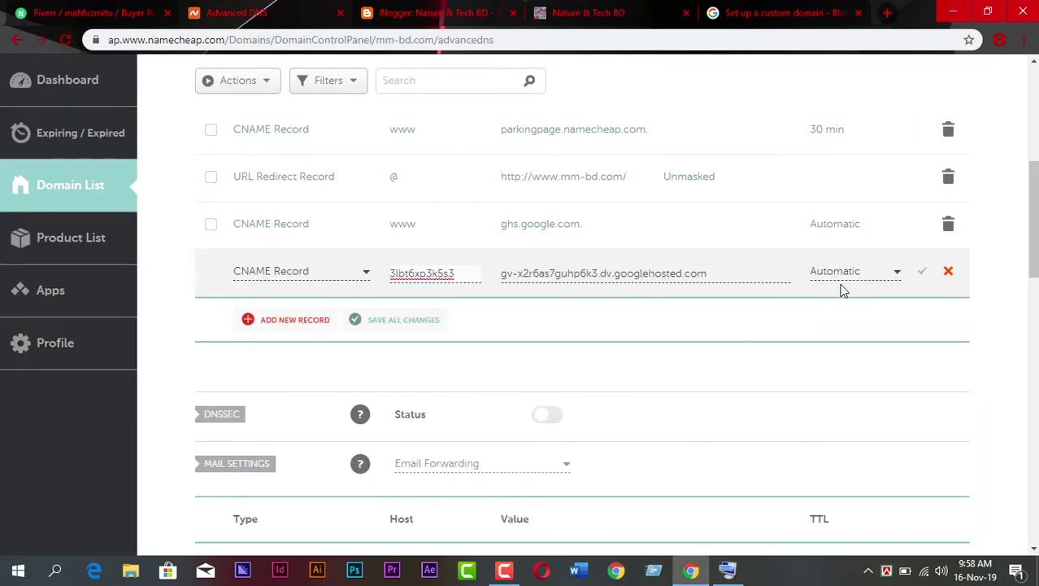
click(922, 272)
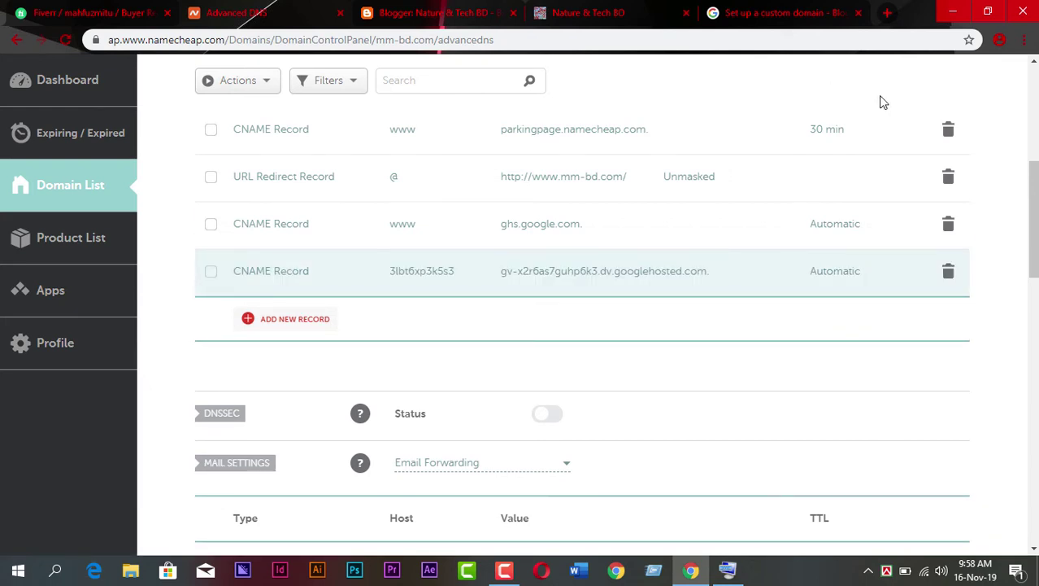
Delete the URL Redirect Record and the www CNAME record pointing to parkingpage.namecheap.com
click(949, 179)
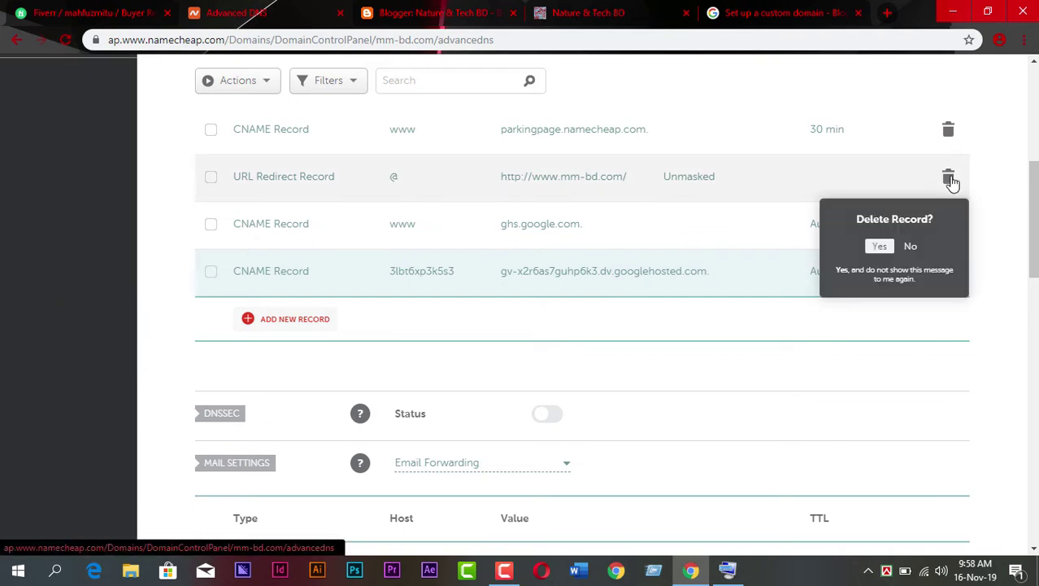
click(879, 245)
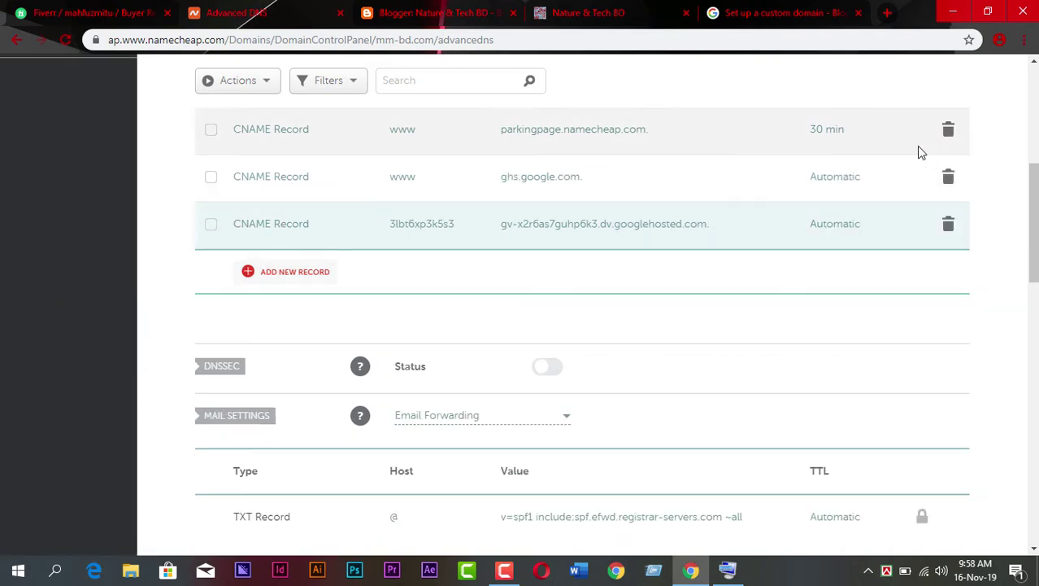
click(951, 131)
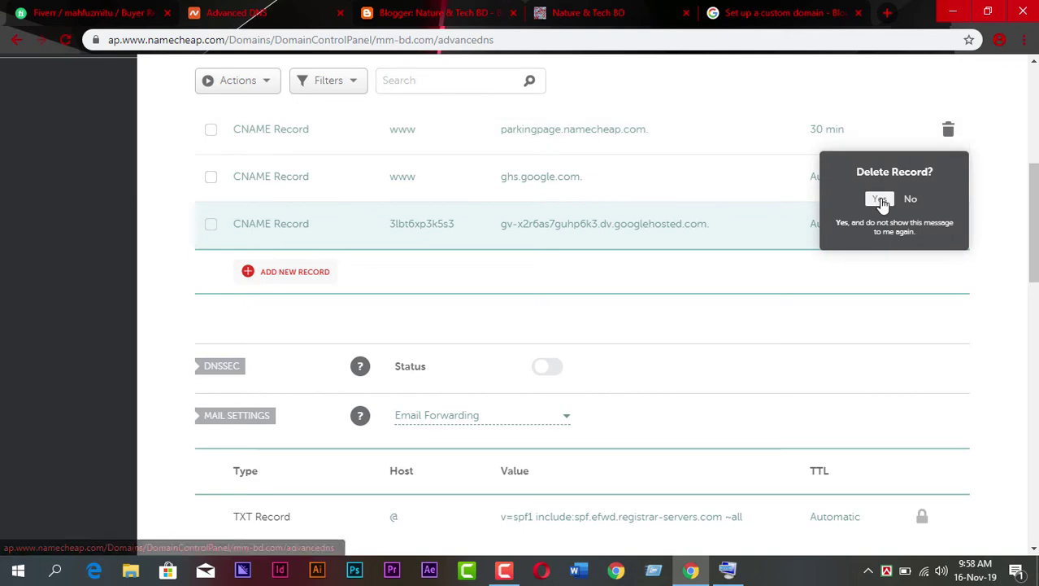
click(880, 264)
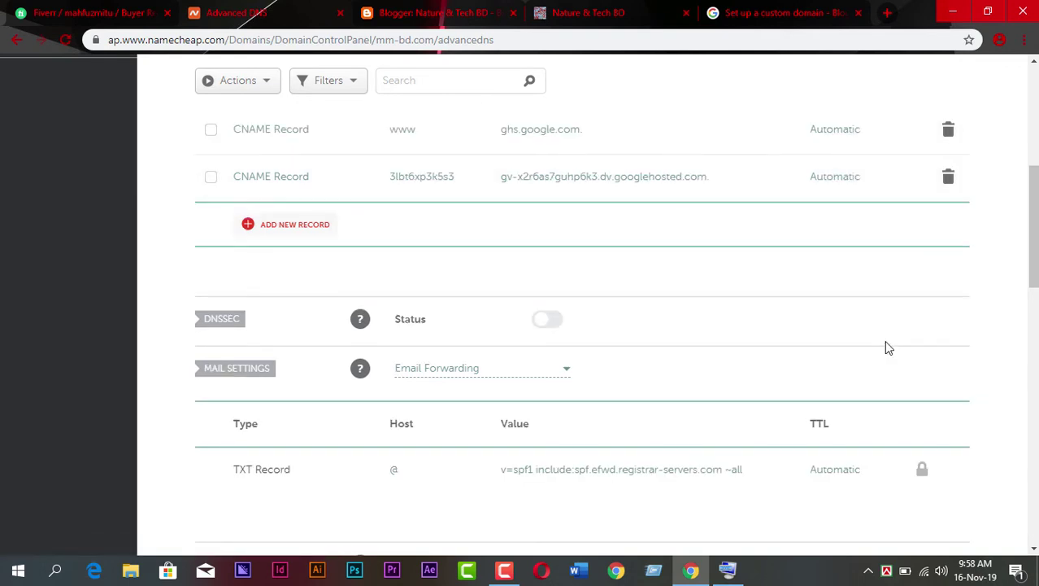
Copy the first Google IP, 216.239.32.21, from the A-record list on the Blogger Help page
click(753, 12)
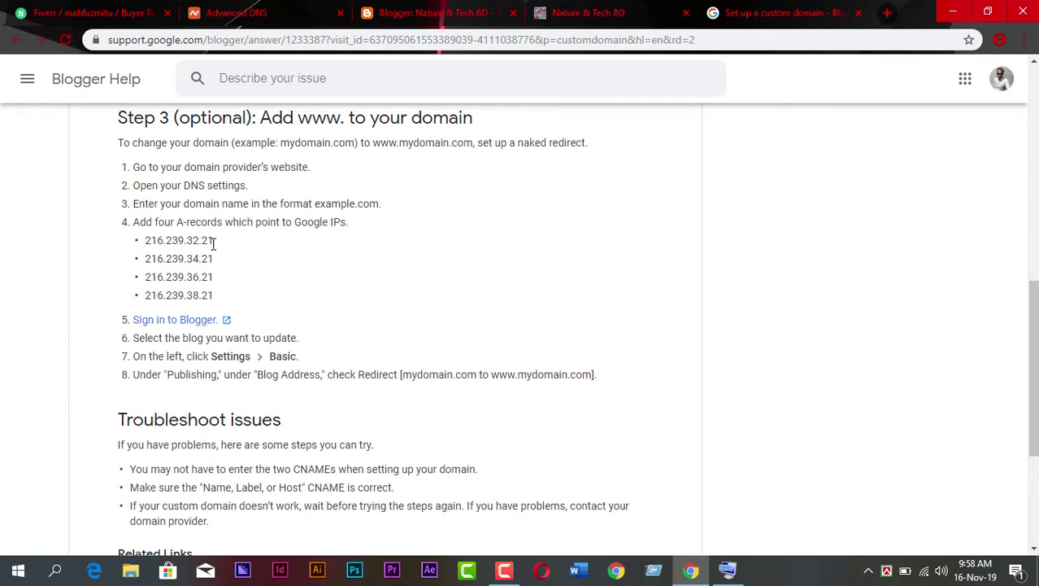
drag(213, 243, 148, 247)
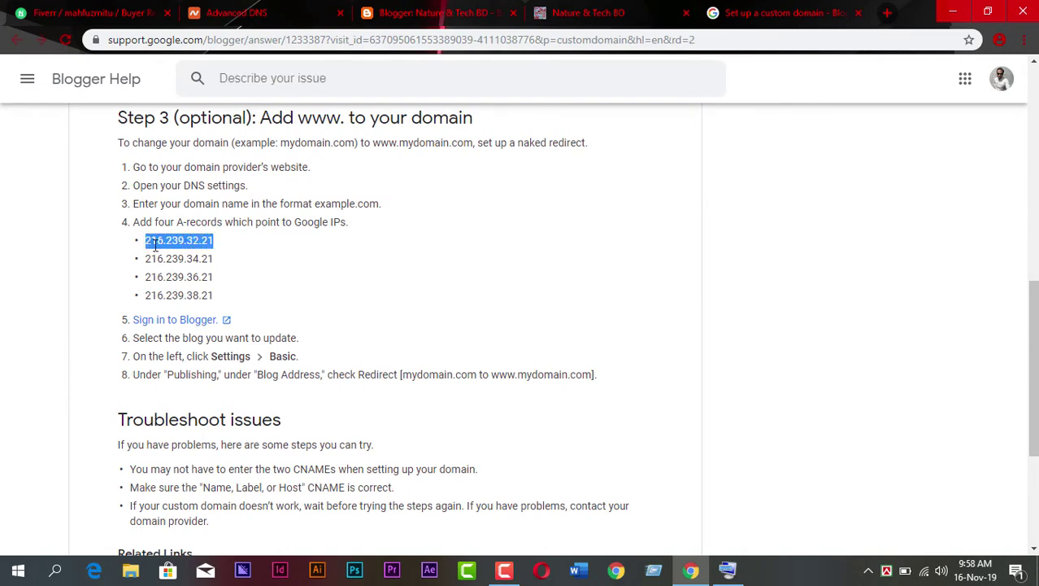
right_click(155, 247)
click(182, 258)
Add a new A Record on Namecheap with IP address 216.239.32.21 and try to save it without a host
click(236, 12)
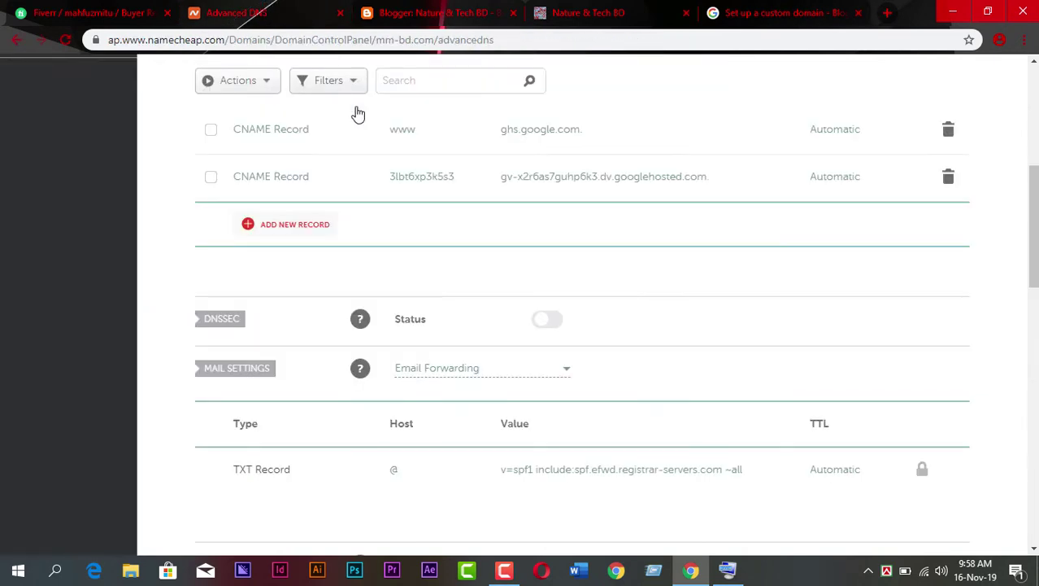
click(300, 225)
click(297, 320)
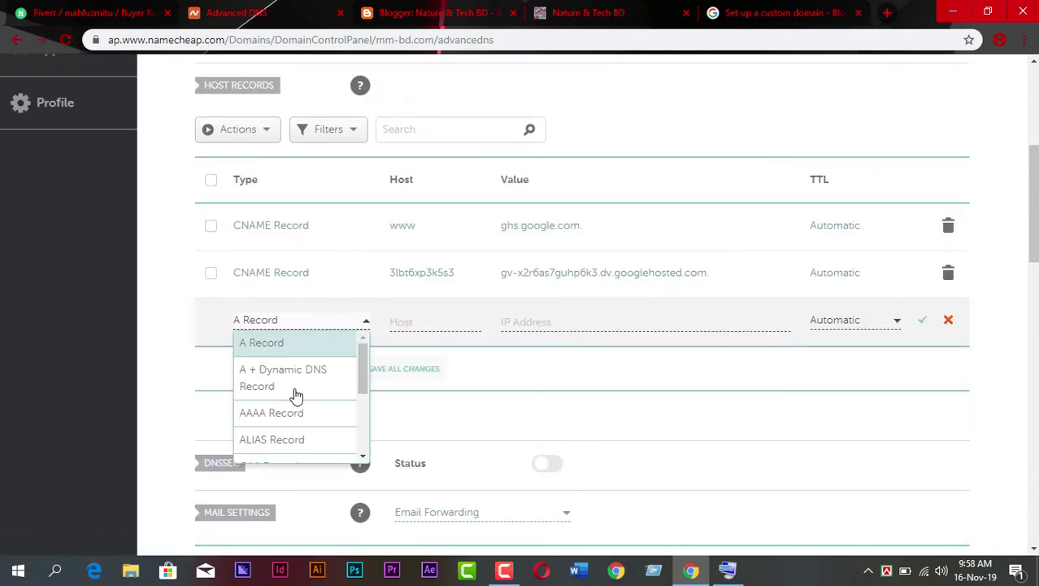
click(290, 346)
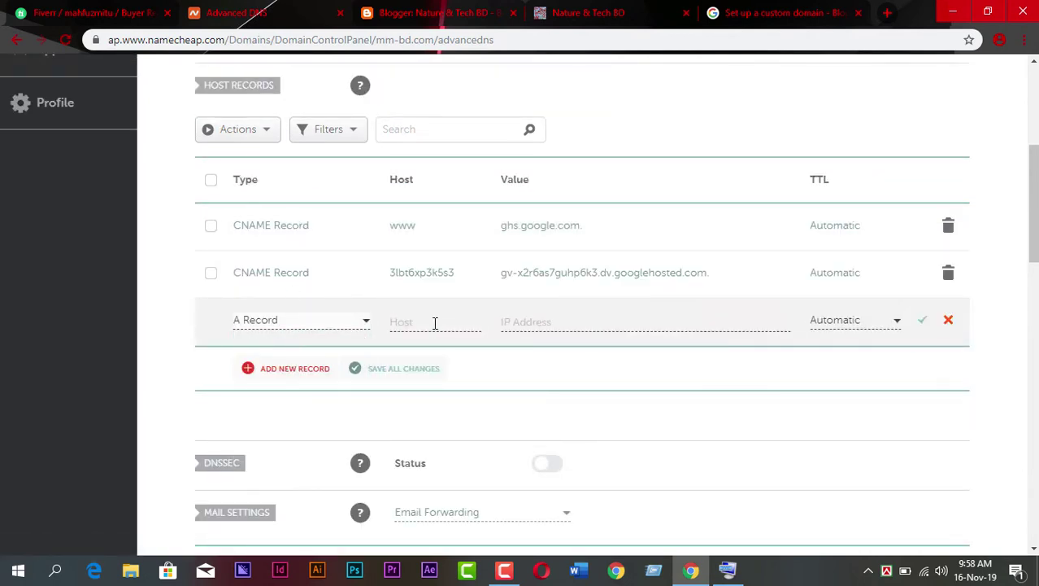
click(536, 324)
right_click(536, 323)
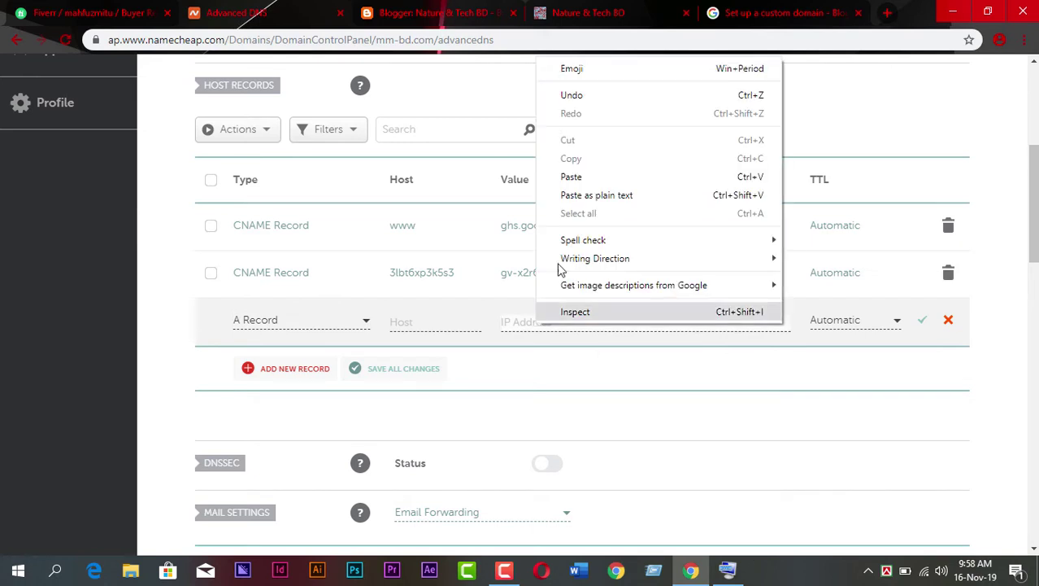
click(587, 172)
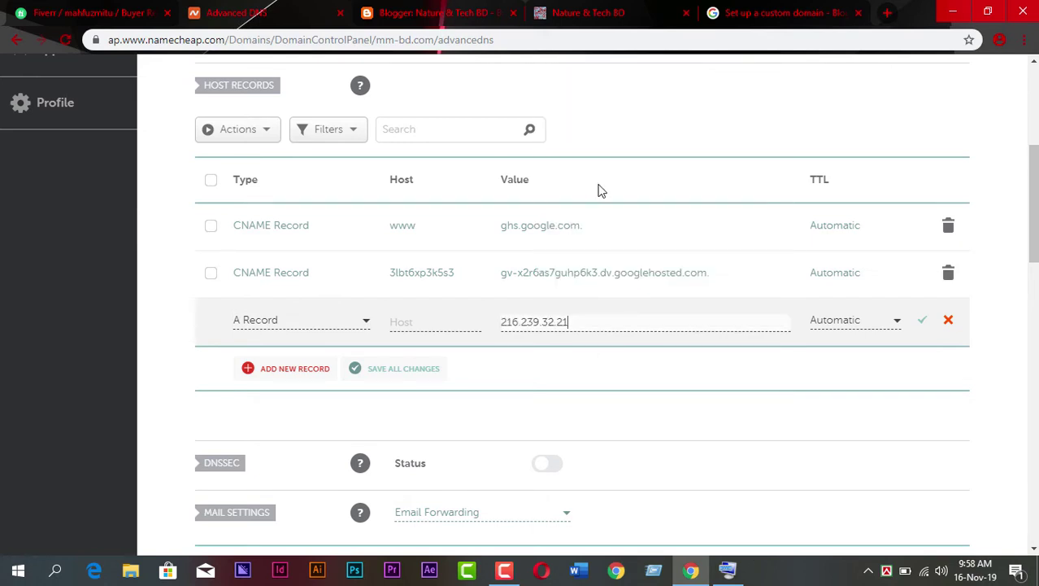
click(924, 321)
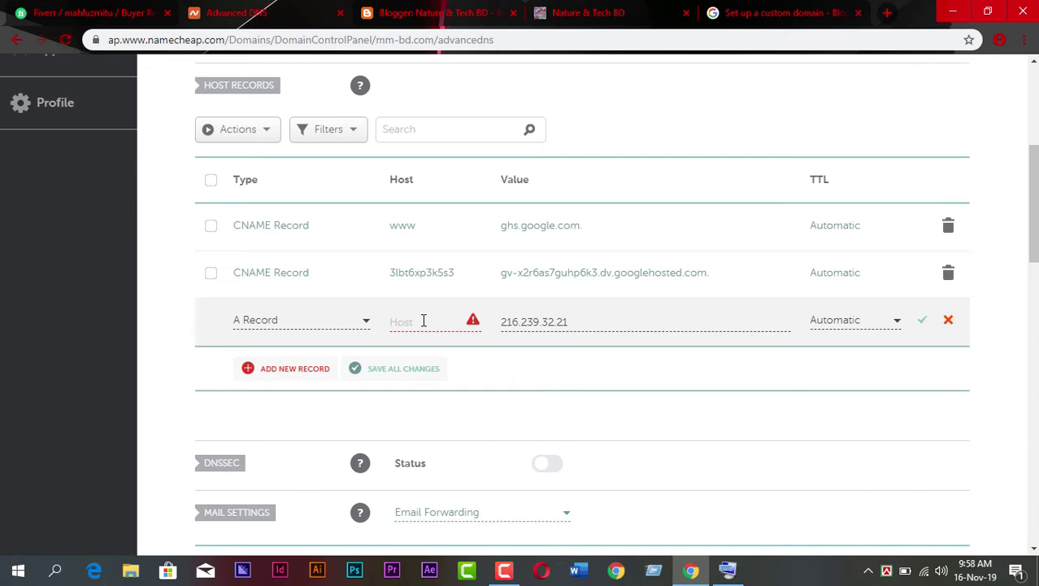
click(773, 10)
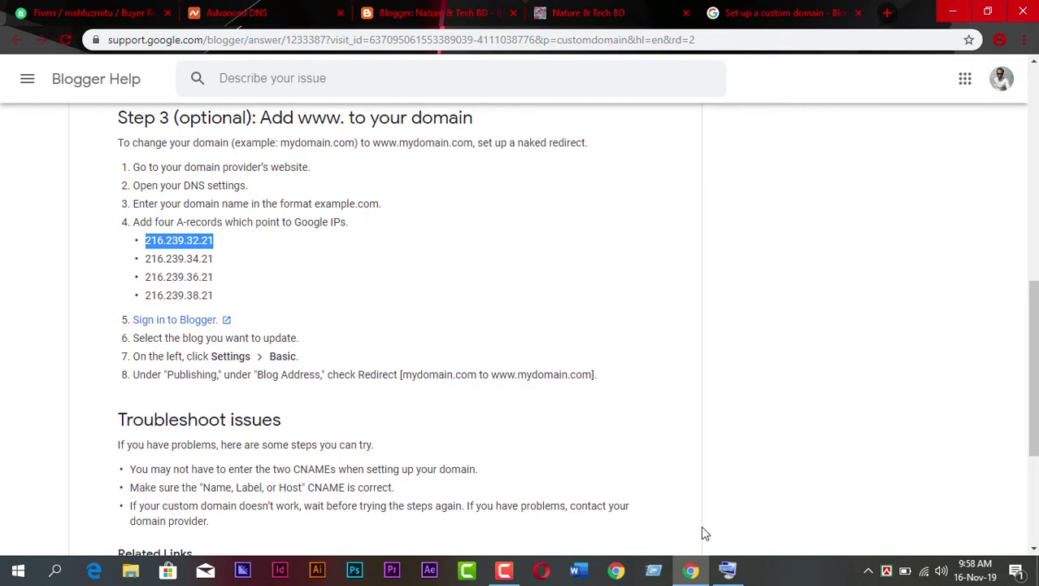
click(502, 573)
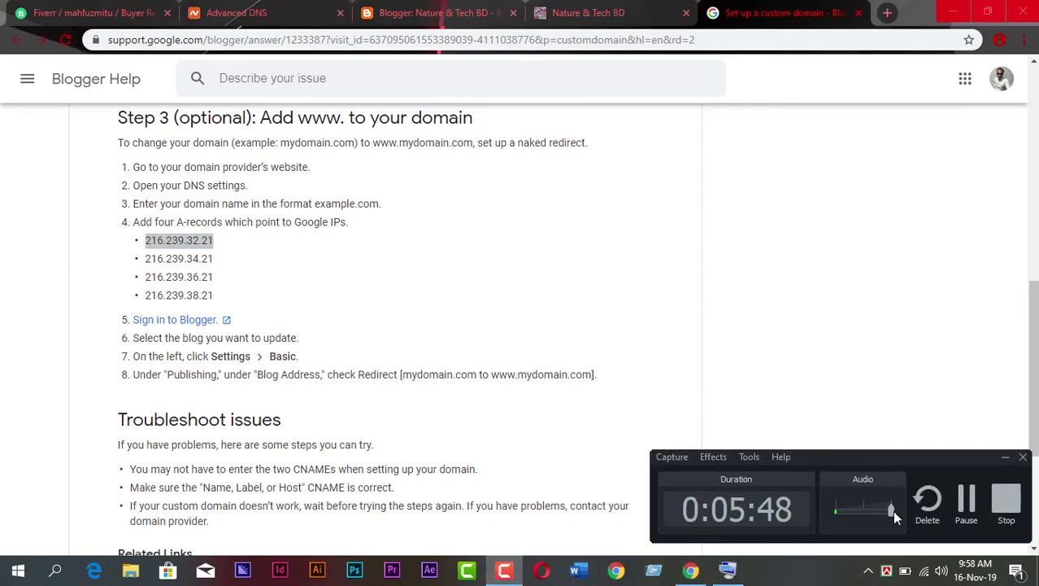
click(967, 500)
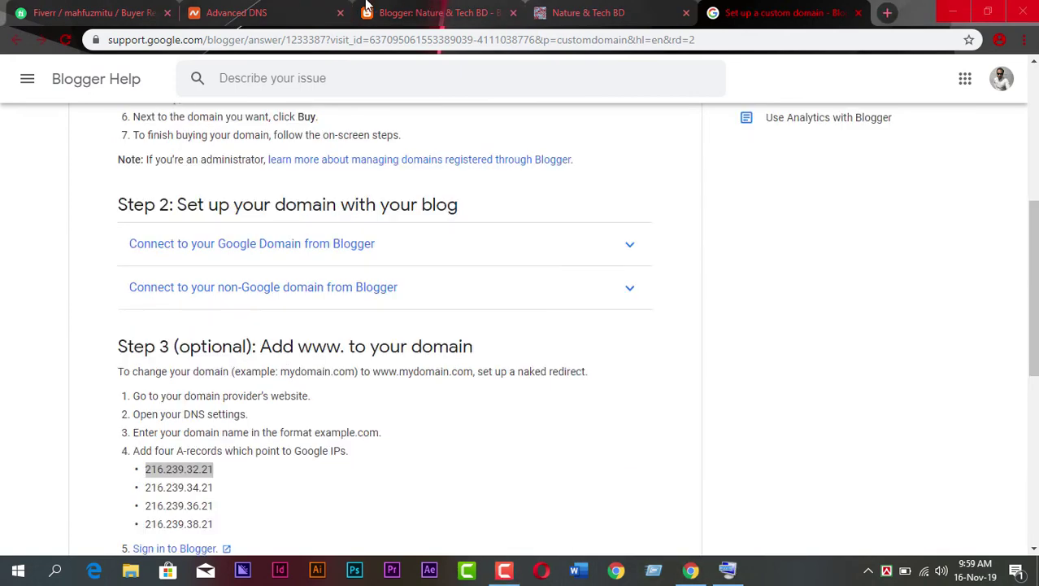
Set the host of the new A Record on Namecheap to @ and save the record
click(277, 12)
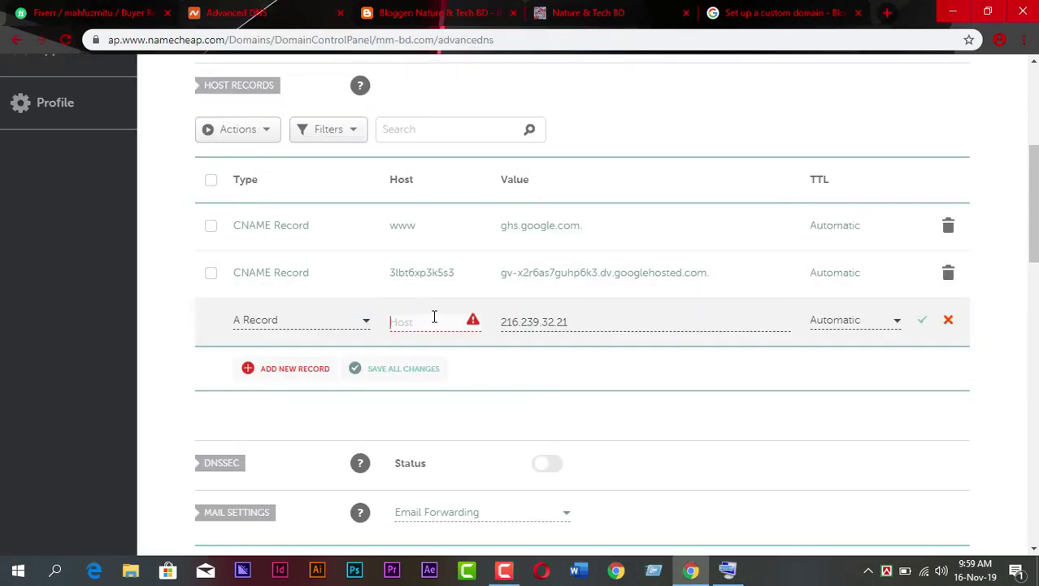
text(@)
click(926, 322)
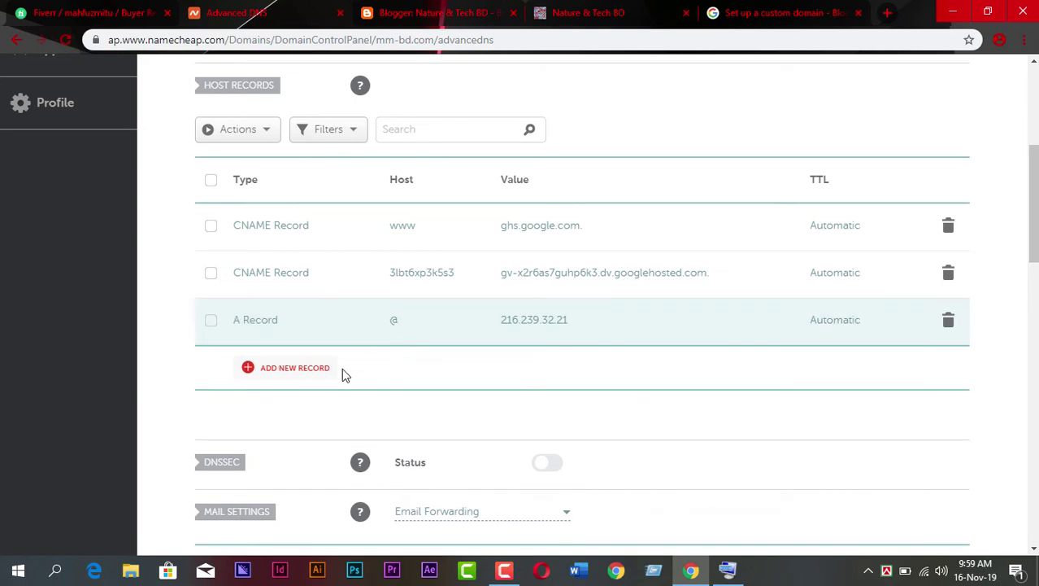
Start a new A Record on Namecheap and copy the second Google IP, 216.239.34.21, from the Blogger Help page
click(294, 370)
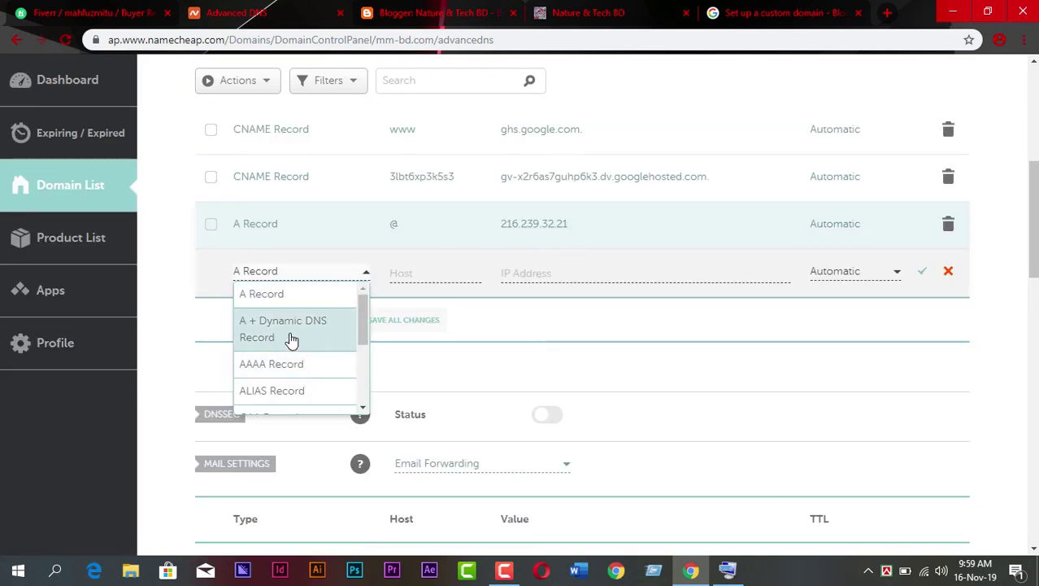
click(300, 297)
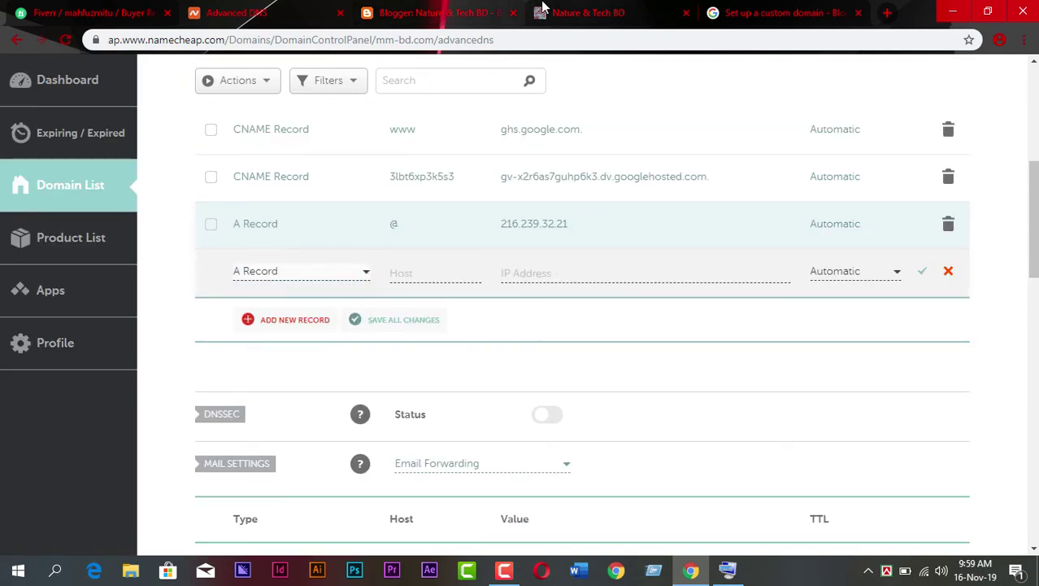
click(781, 12)
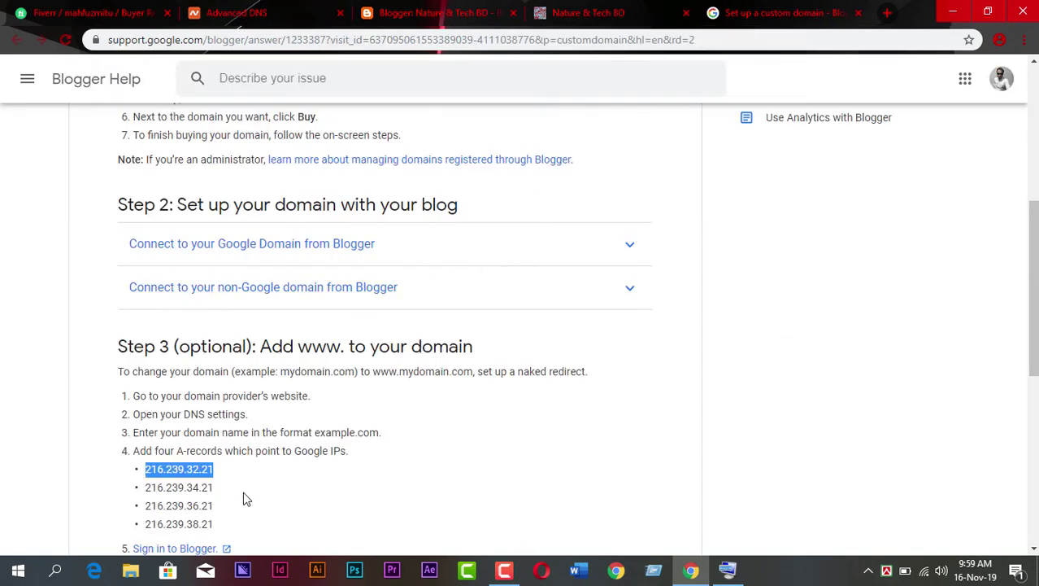
drag(214, 487, 154, 488)
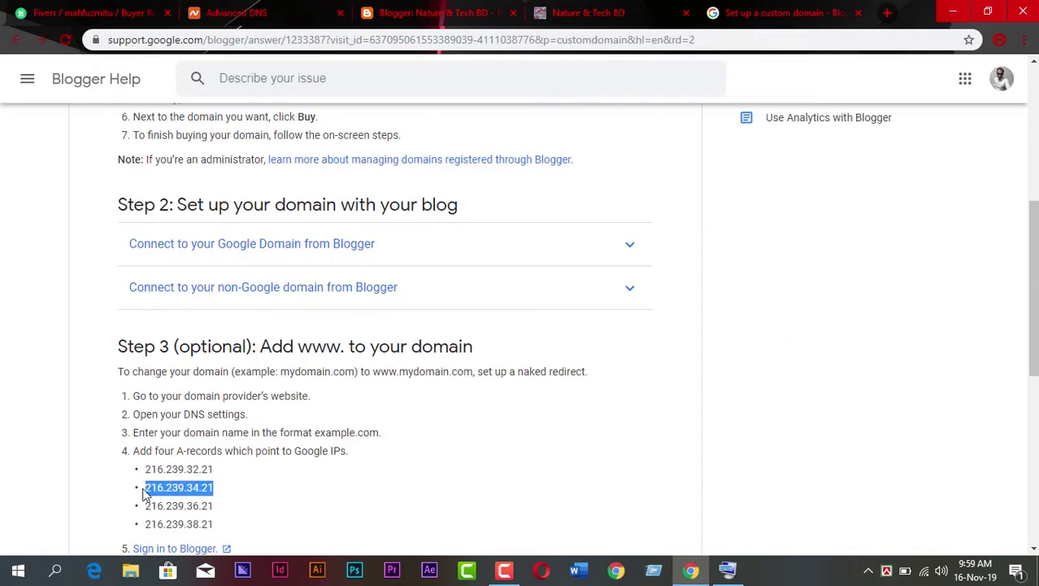
right_click(178, 487)
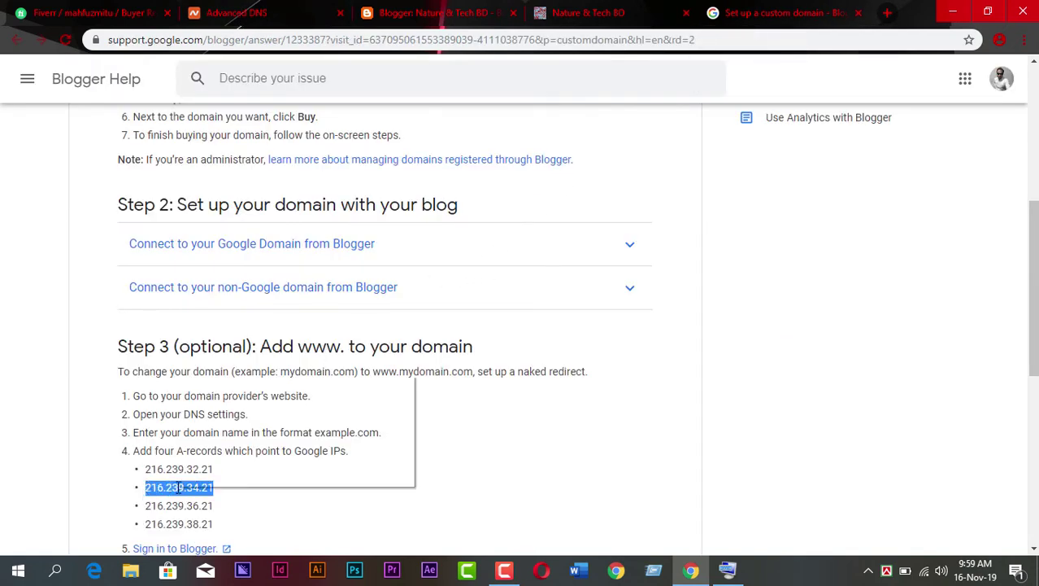
click(208, 385)
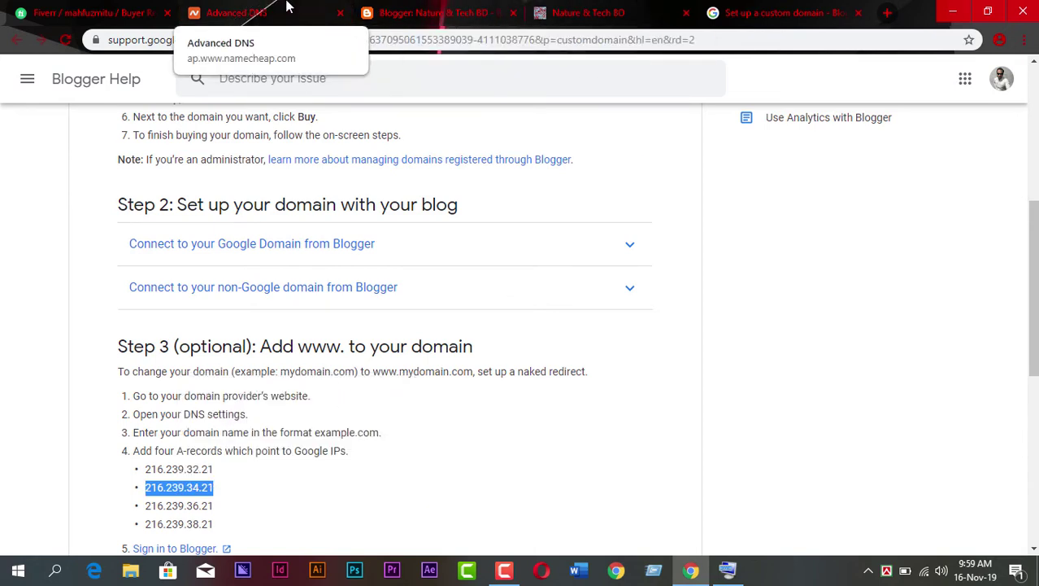
Back on Namecheap, fill in the new A Record with IP address 216.239.34.21 and host @, and save it
click(244, 11)
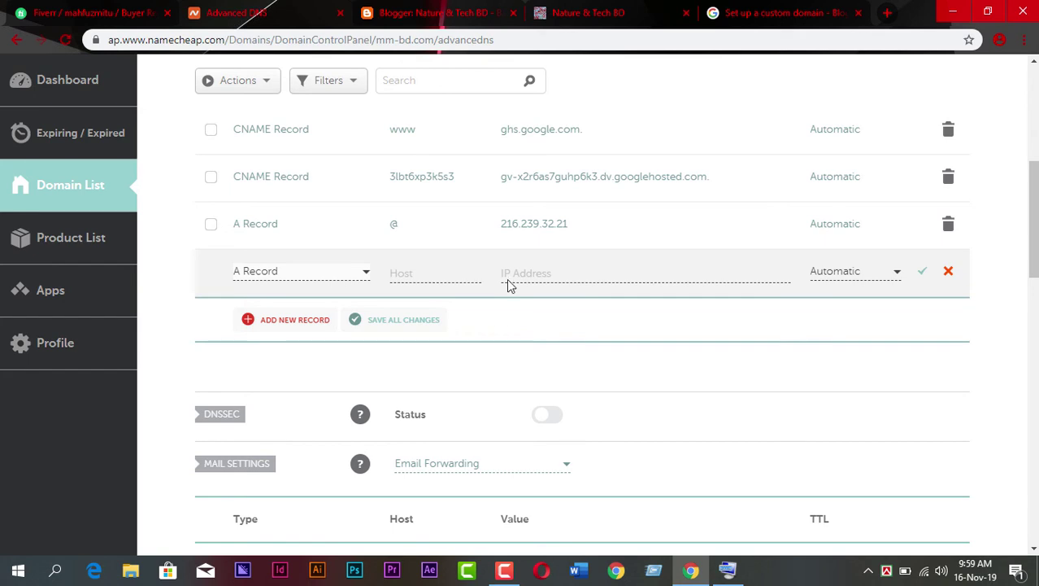
click(558, 277)
right_click(558, 277)
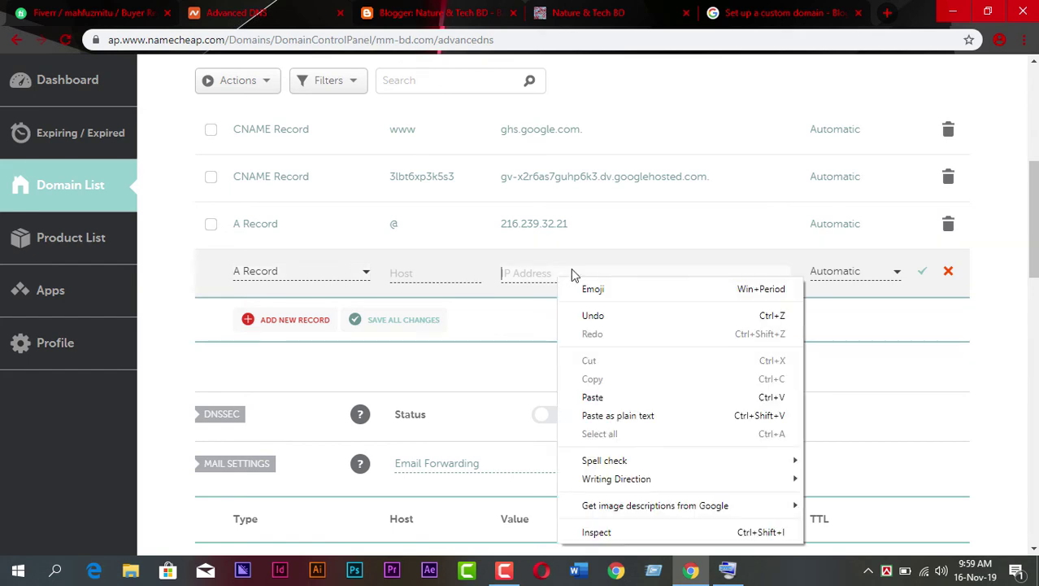
click(592, 397)
click(439, 269)
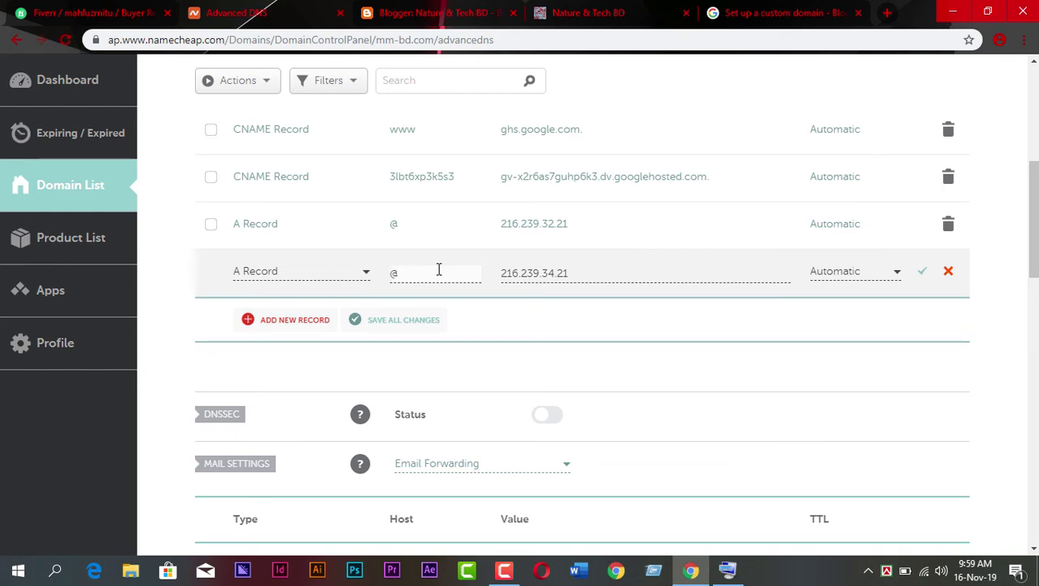
click(922, 271)
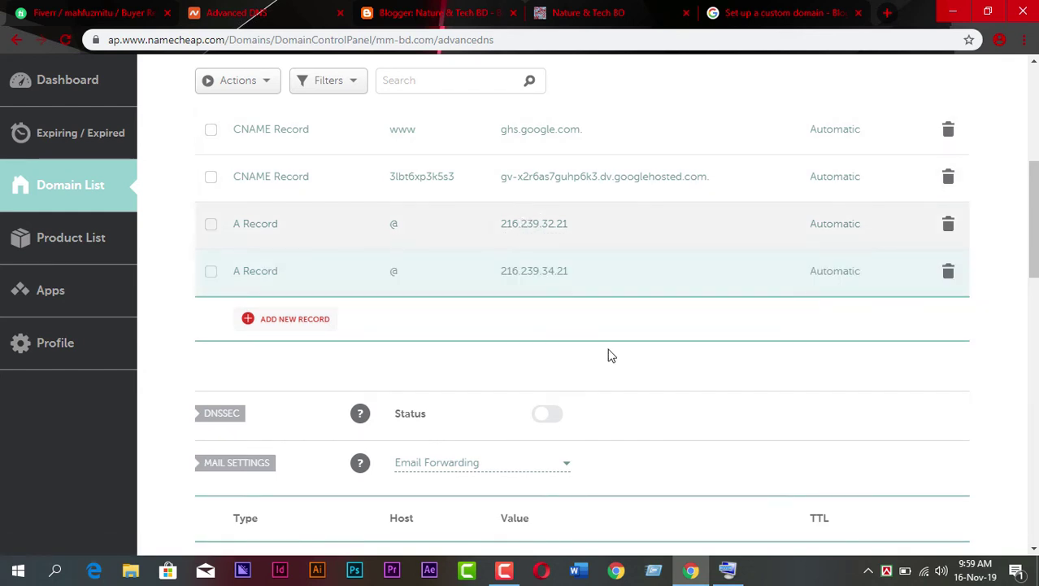
Copy the third Google IP, 216.239.36.21, from the A-record list on the Blogger Help page
click(756, 12)
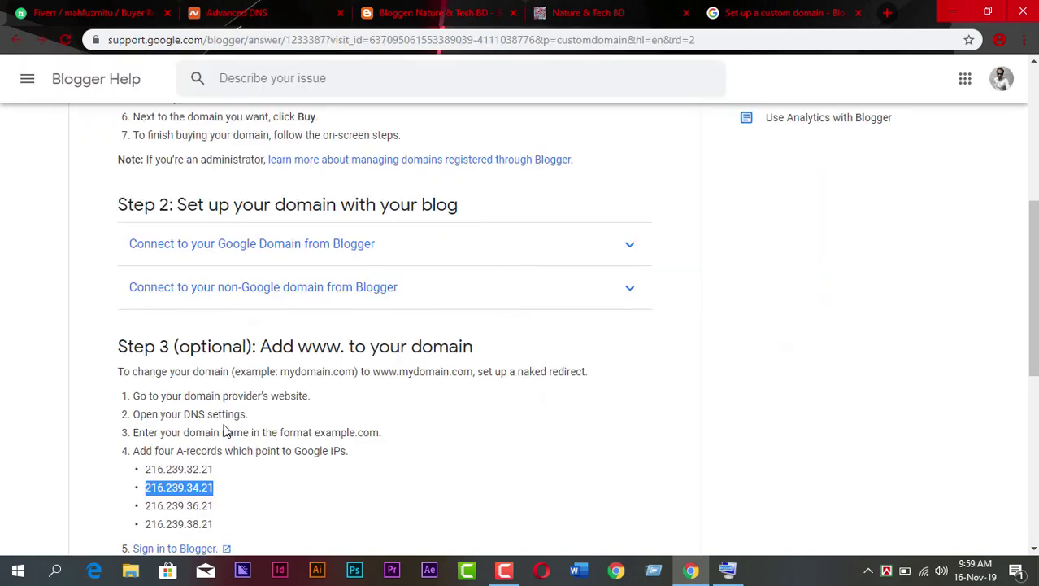
scroll(186, 472, down, 1)
scroll(186, 472, down, 2)
drag(217, 354, 147, 354)
right_click(159, 357)
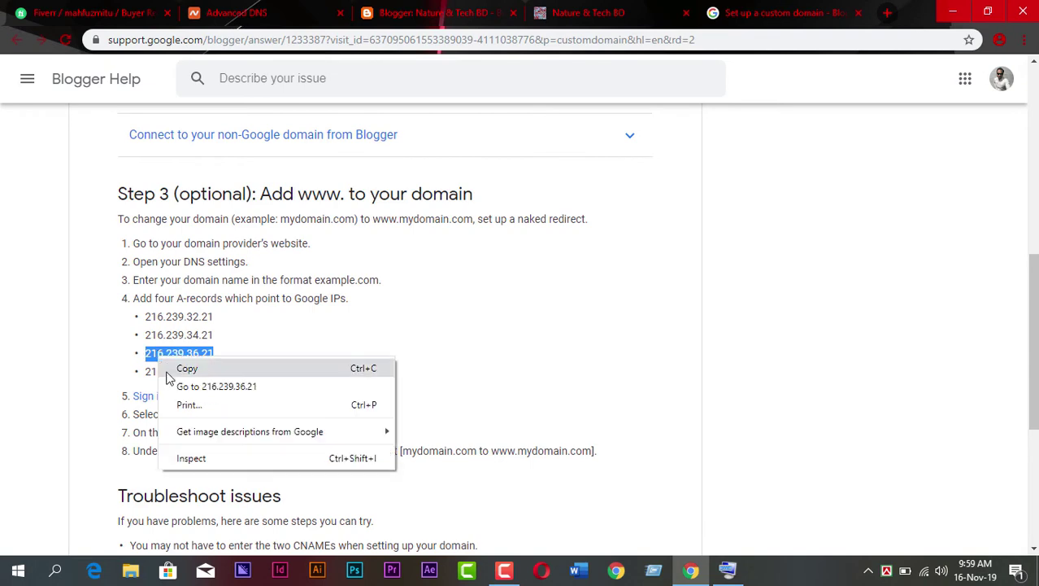
click(180, 368)
Add and save a new A Record on Namecheap with host @ and IP address 216.239.36.21
click(236, 12)
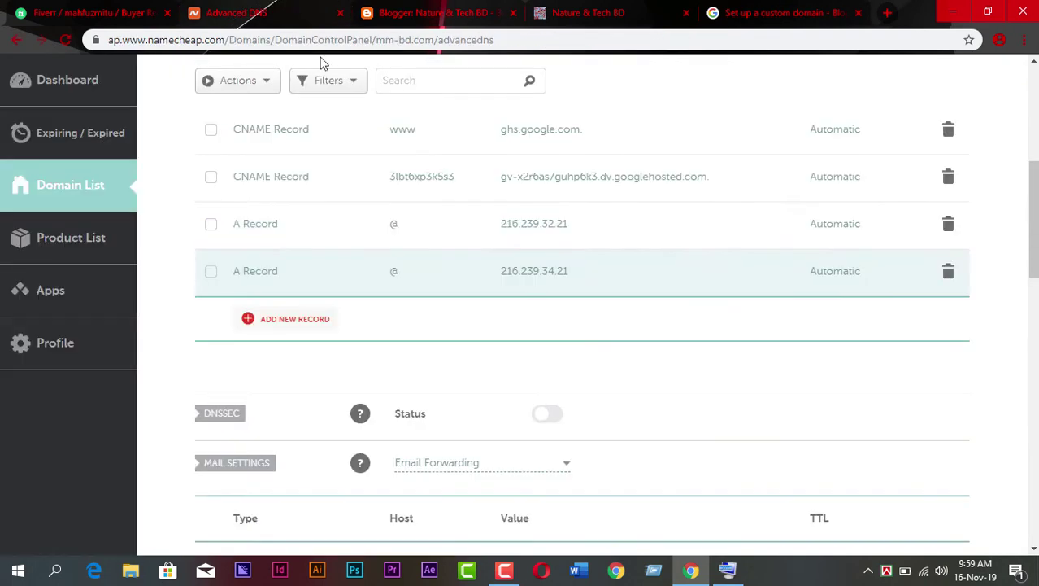
click(290, 325)
click(261, 326)
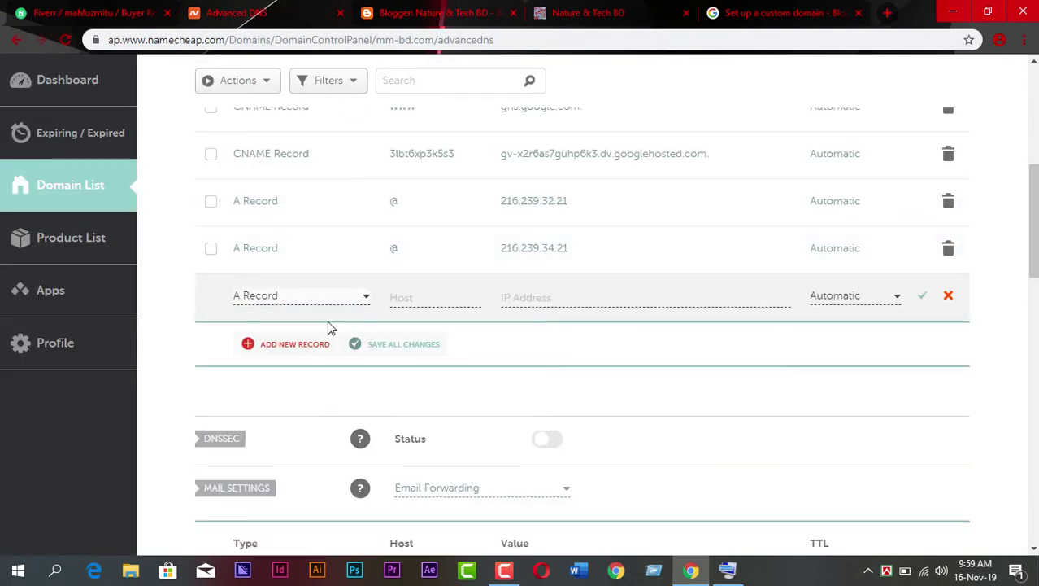
click(527, 301)
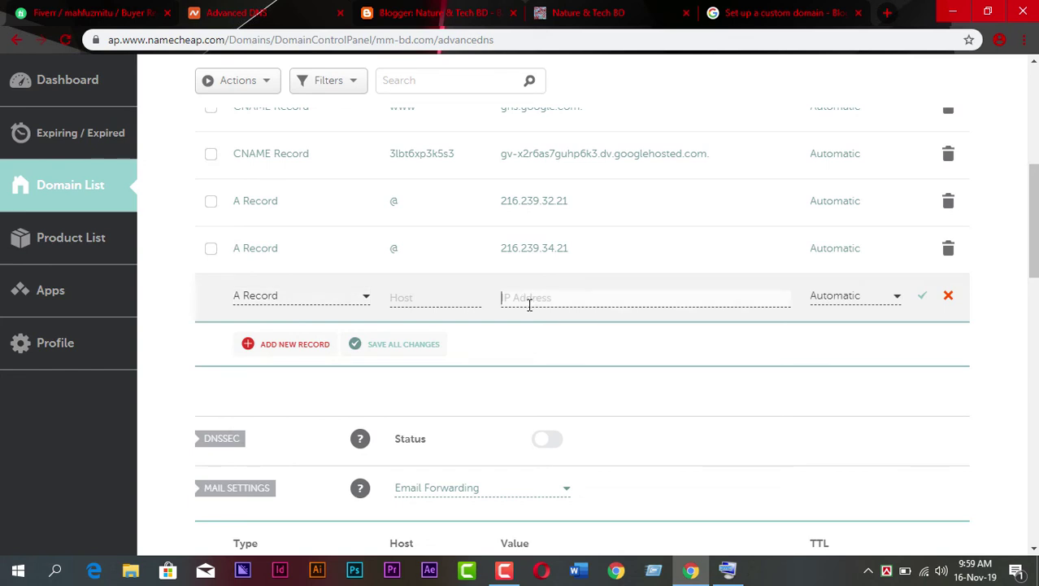
right_click(529, 305)
click(570, 157)
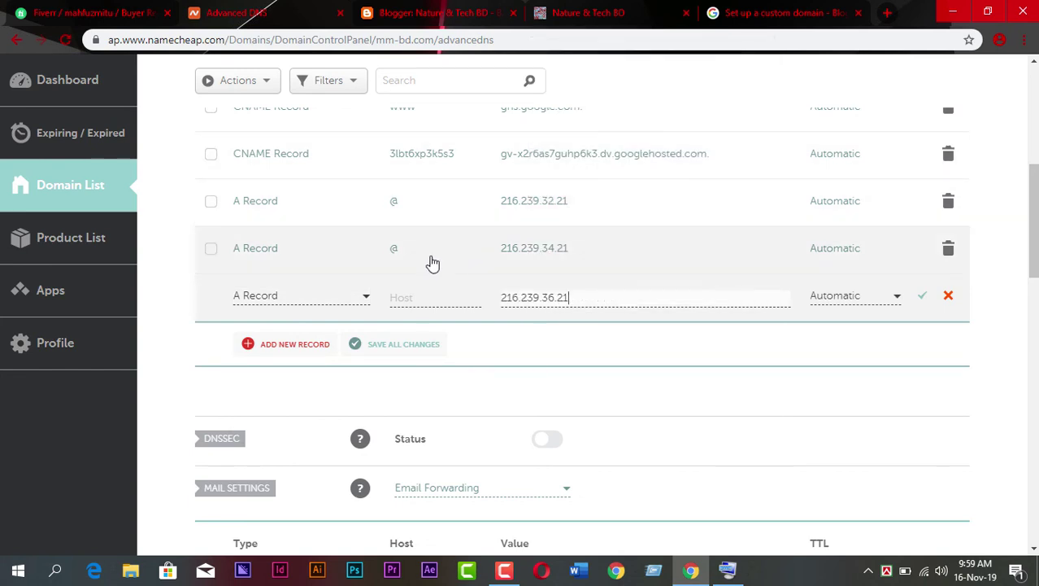
click(420, 301)
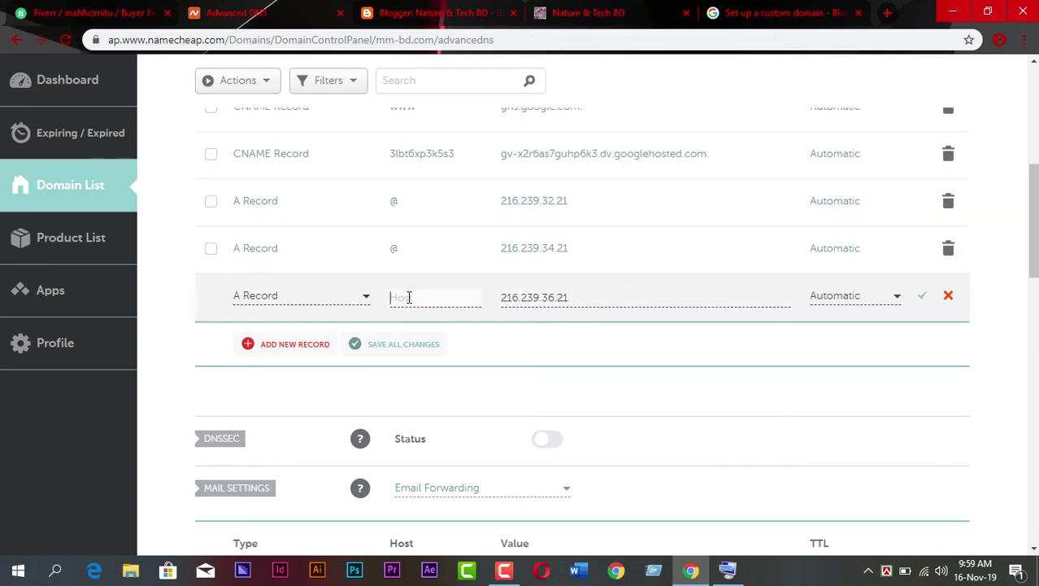
text(@)
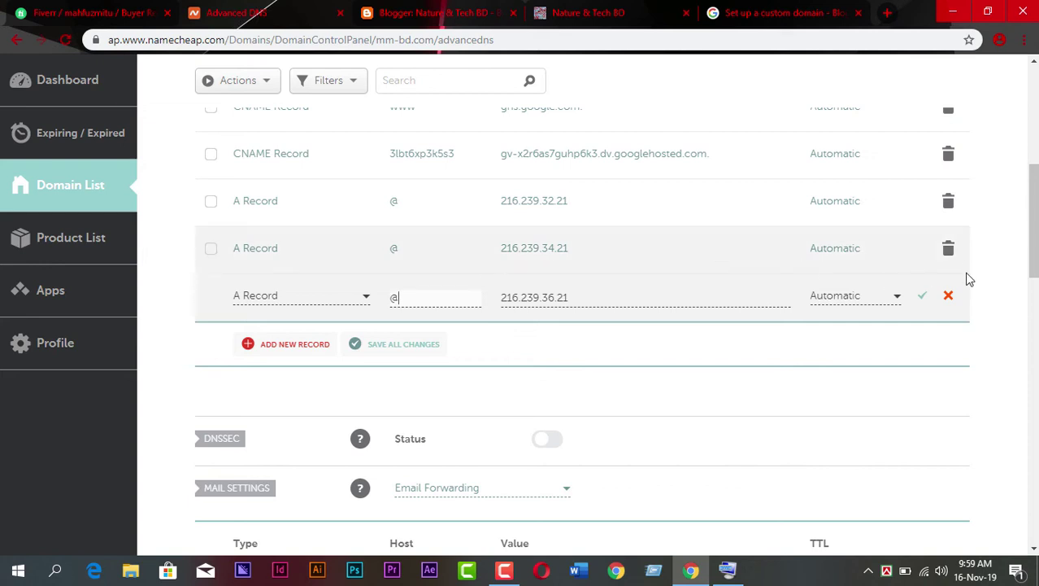
click(924, 302)
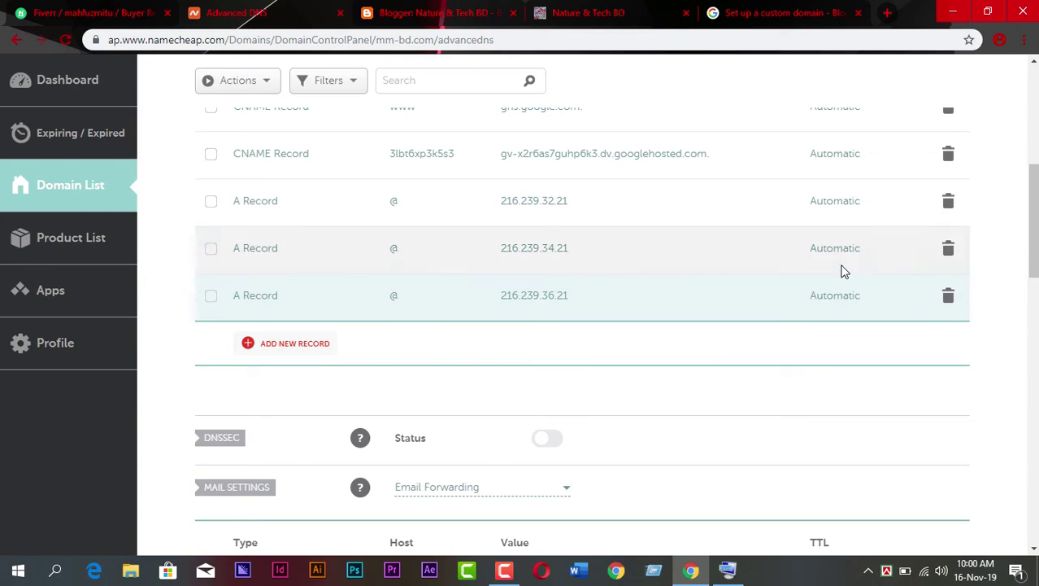
Copy the fourth Google IP, 216.239.38.21, from the A-record list on the Blogger Help page
scroll(781, 195, up, 3)
scroll(810, 102, down, 2)
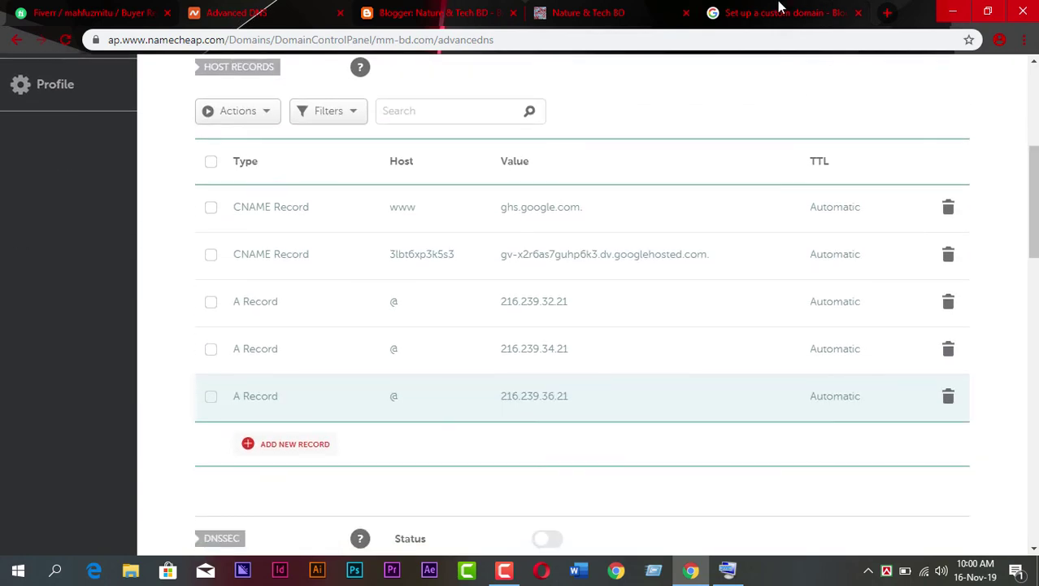
click(805, 11)
scroll(202, 296, down, 1)
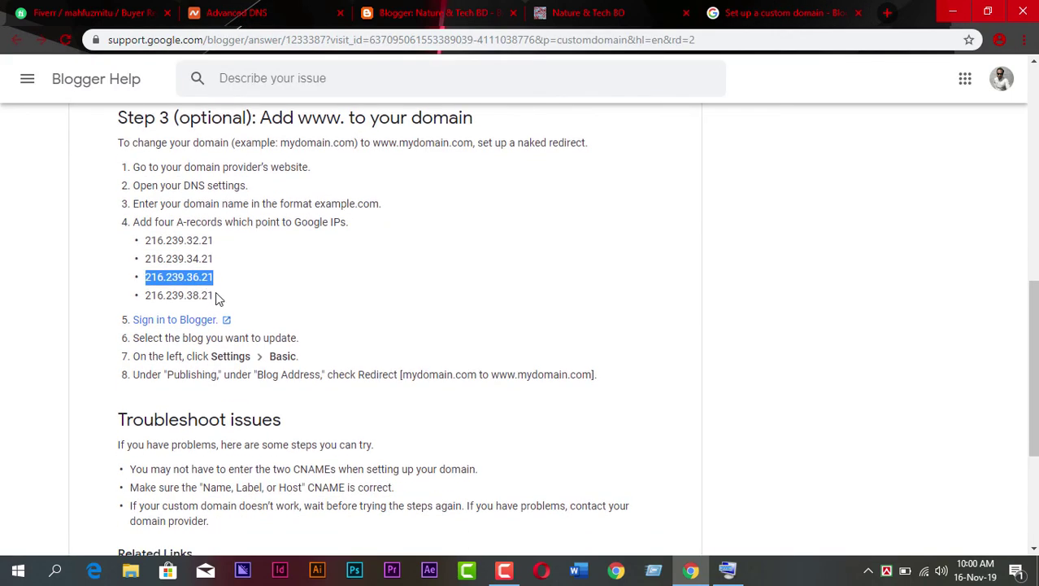
drag(215, 297, 157, 297)
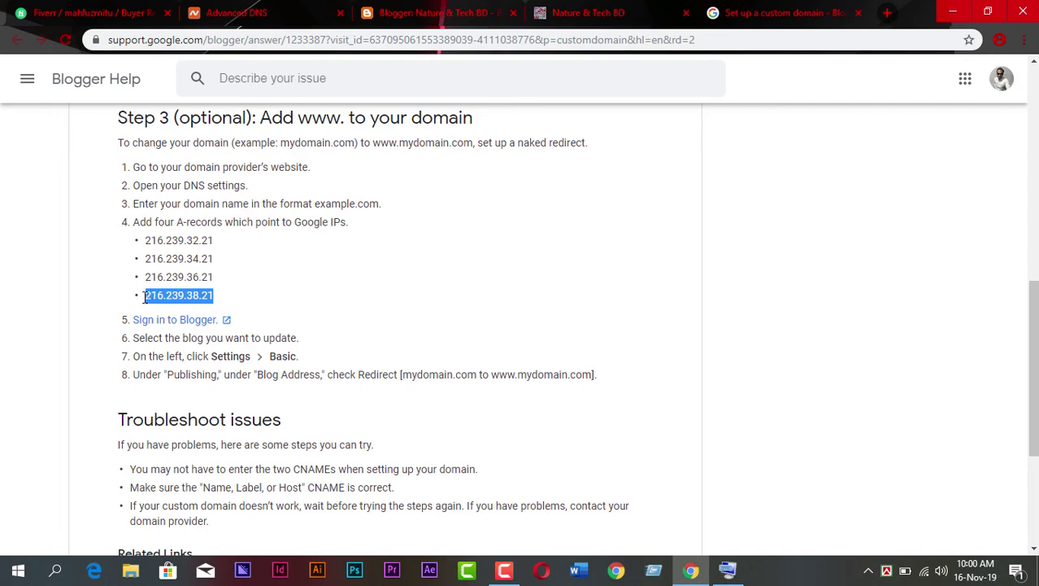
right_click(160, 299)
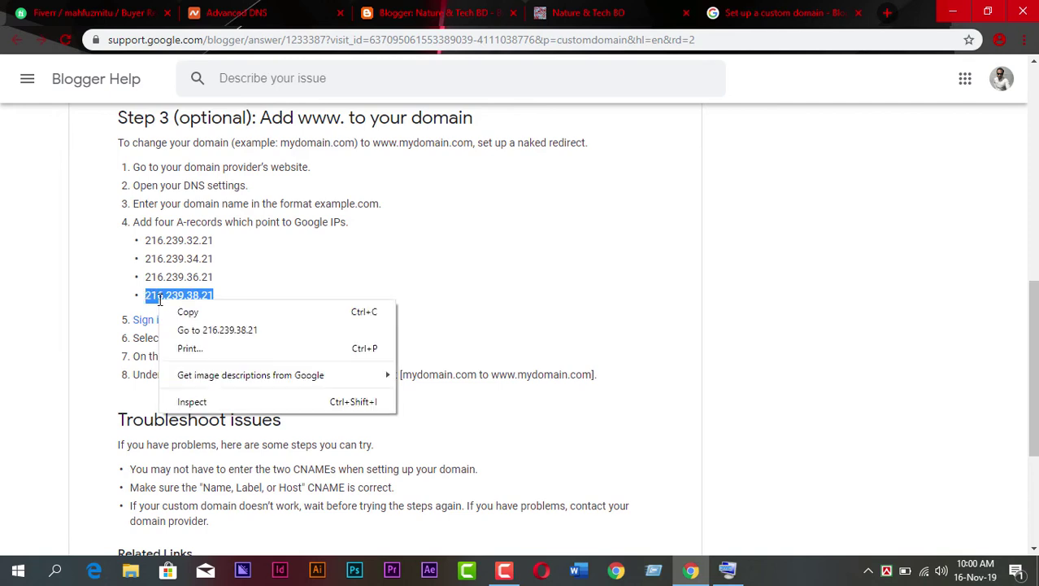
click(188, 311)
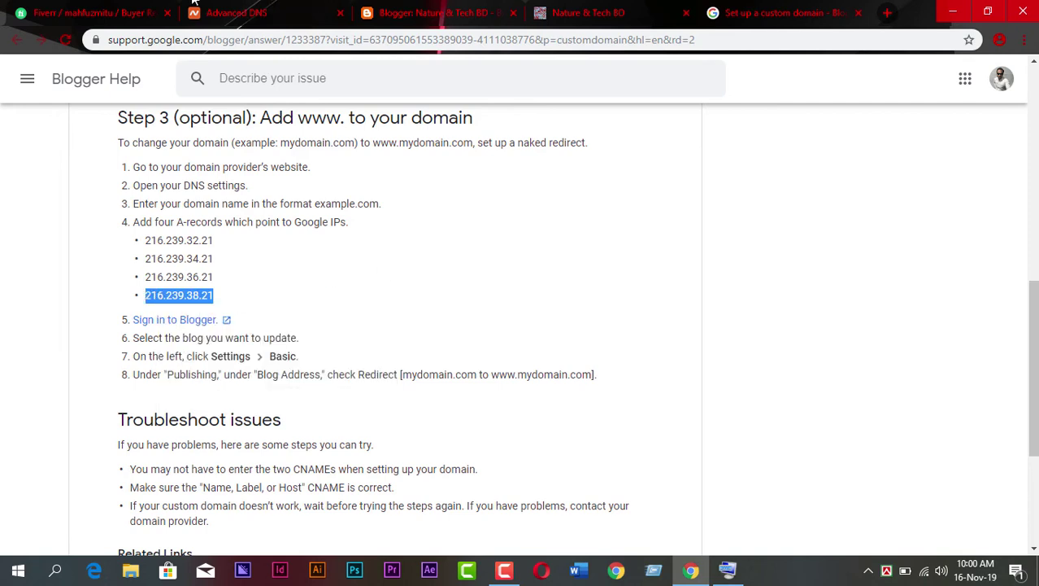
Add and save a new A Record on Namecheap with host @ and IP address 216.239.38.21
click(288, 7)
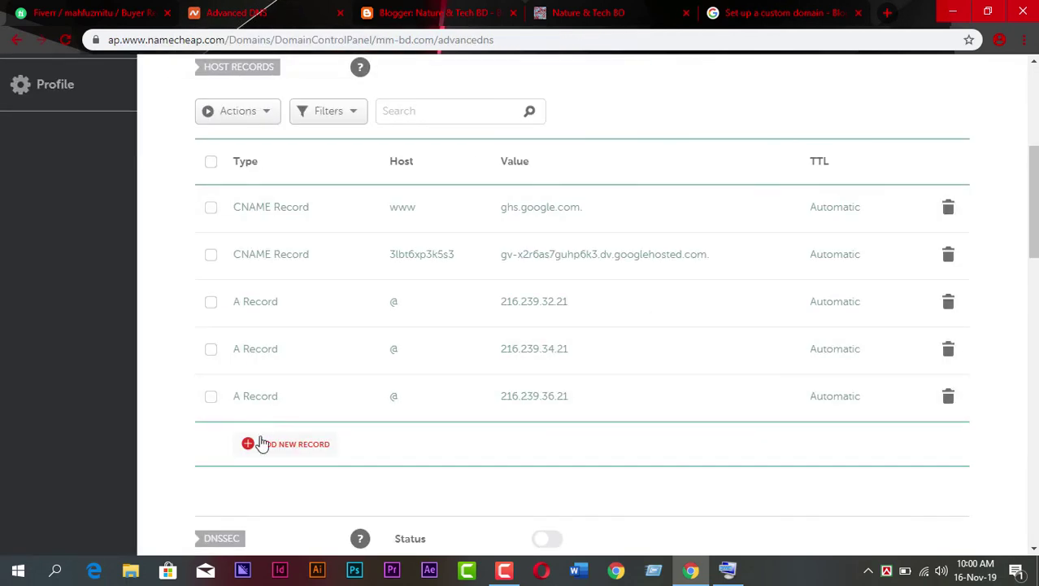
click(264, 452)
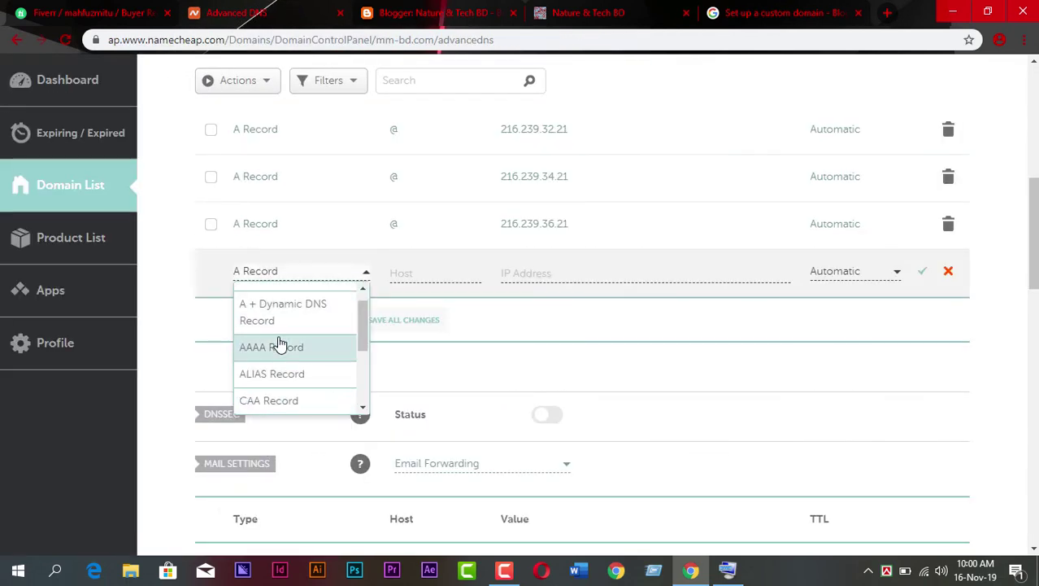
click(278, 297)
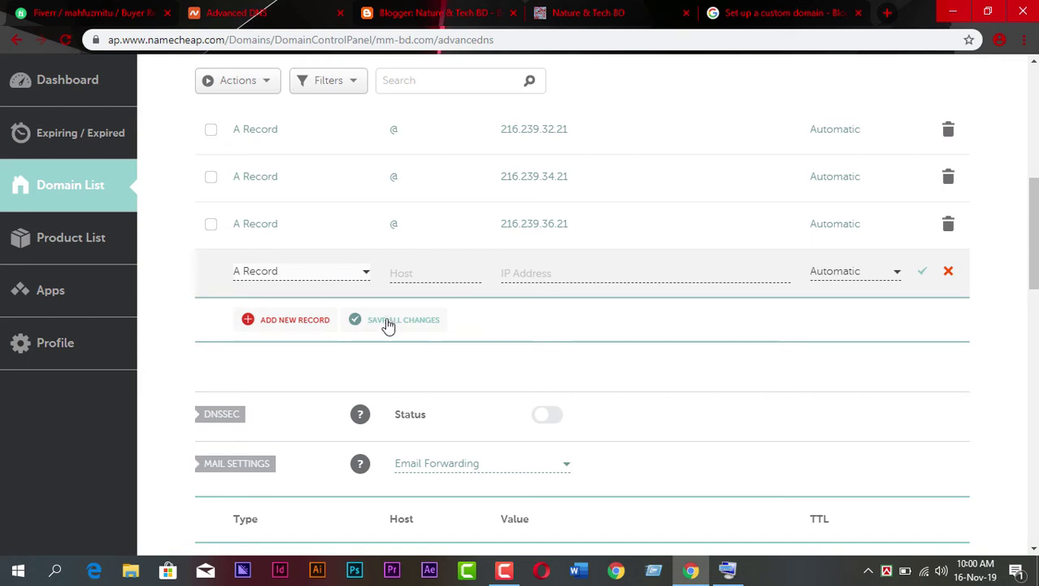
click(547, 269)
right_click(548, 271)
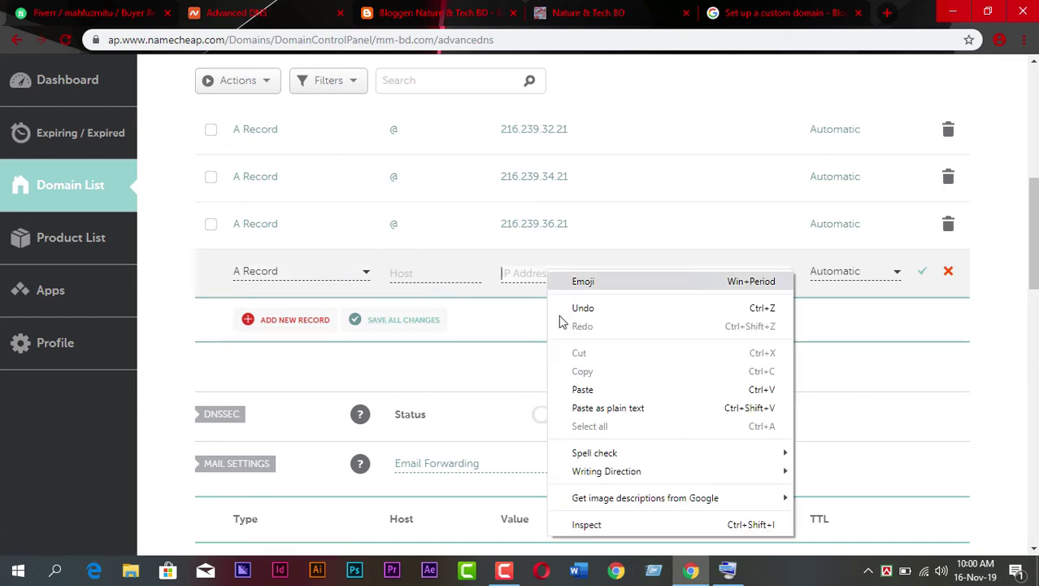
click(582, 391)
click(438, 275)
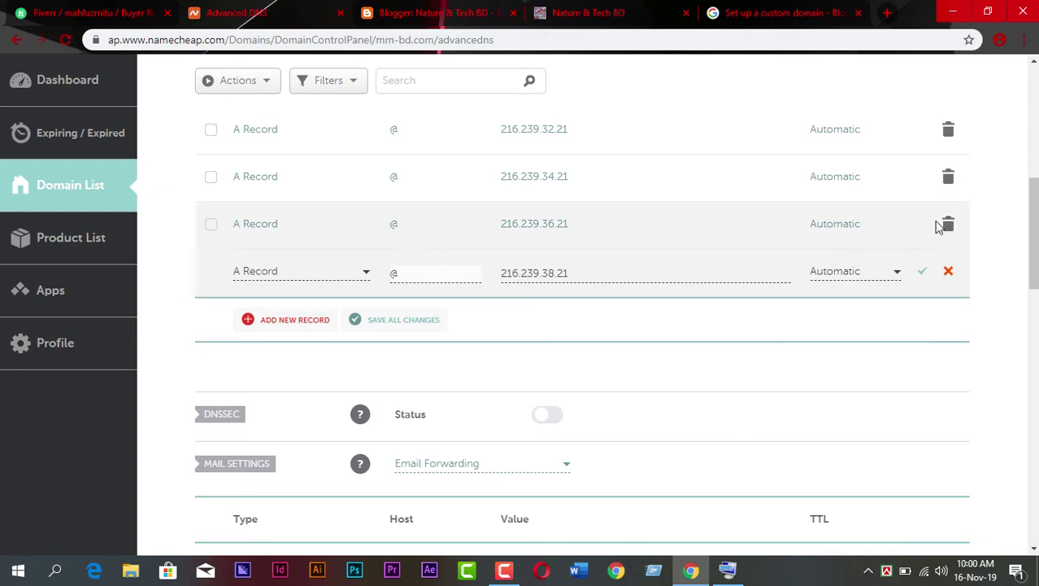
click(923, 272)
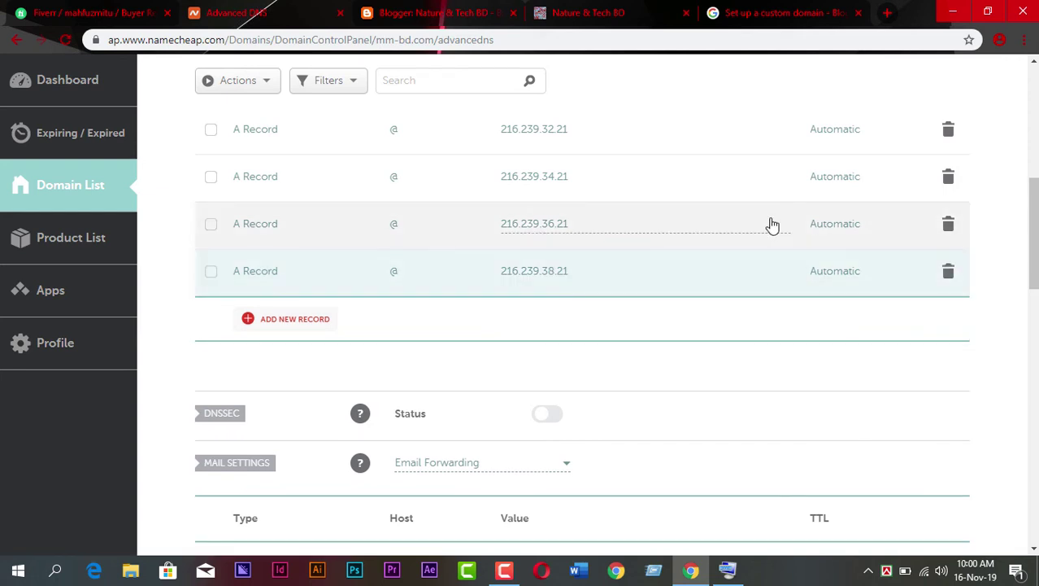
scroll(398, 326, up, 4)
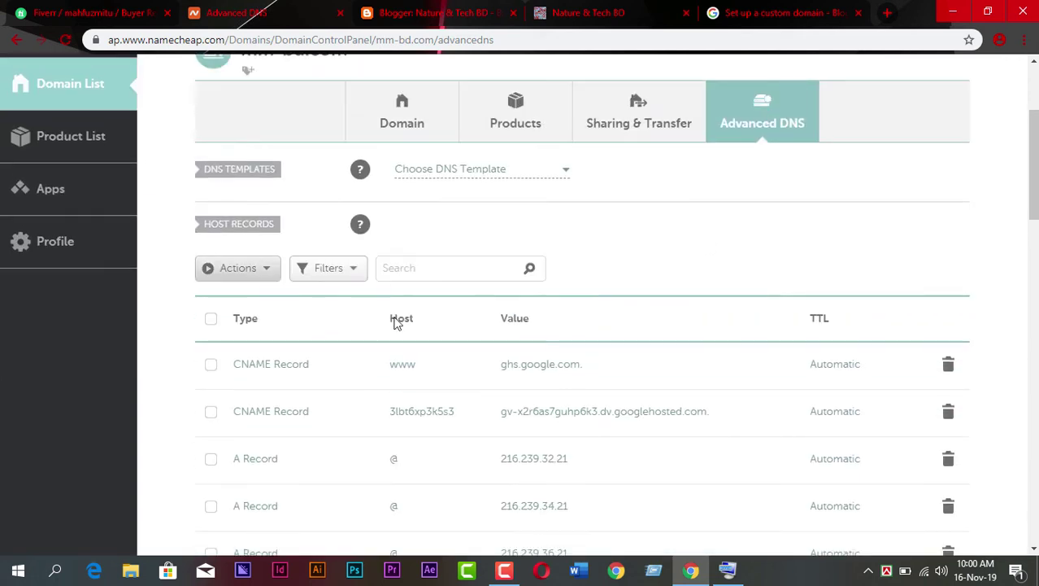
scroll(395, 337, down, 1)
scroll(374, 406, down, 3)
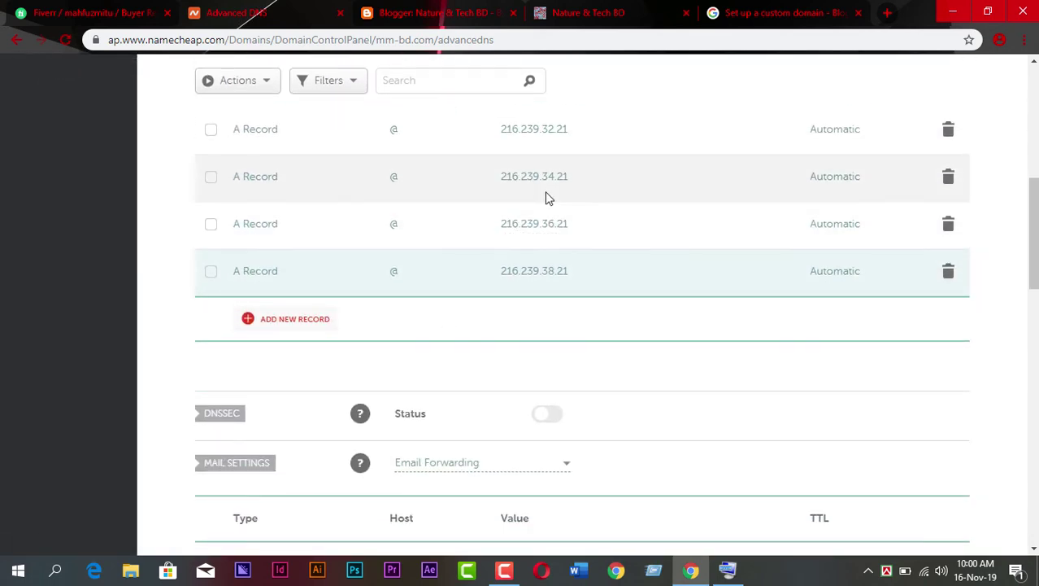
click(404, 12)
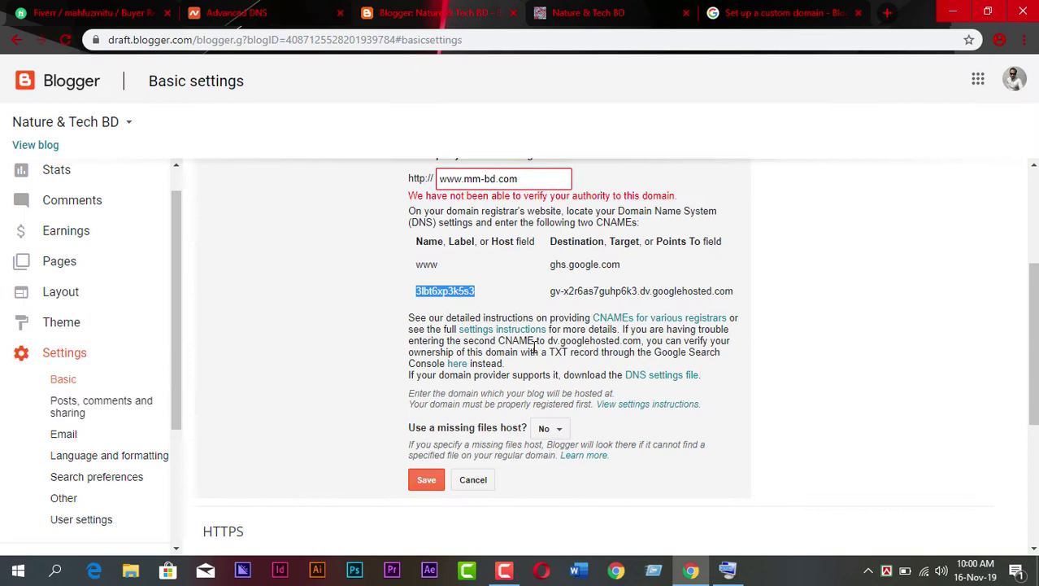
click(431, 483)
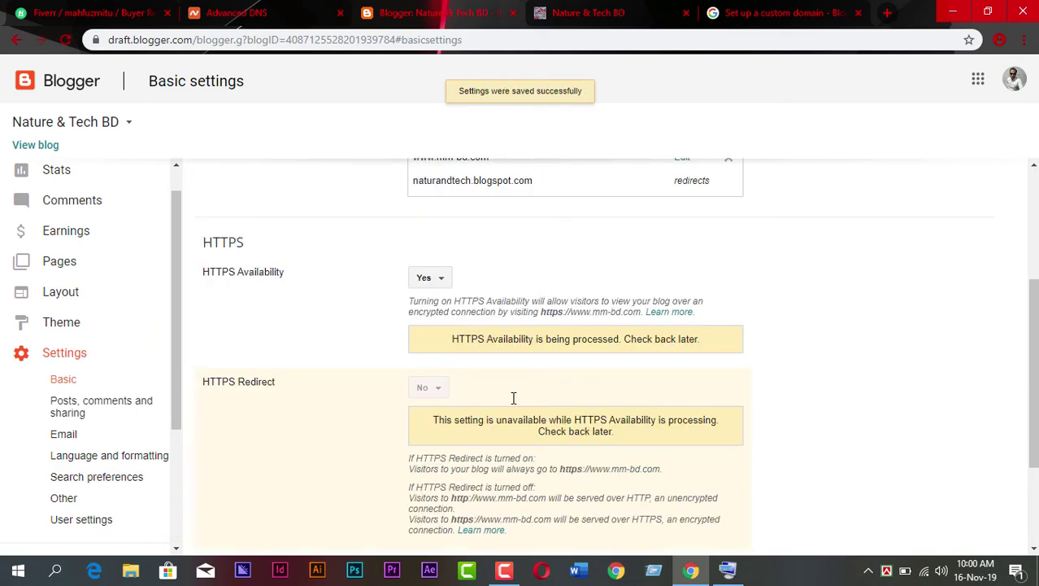
scroll(828, 264, up, 2)
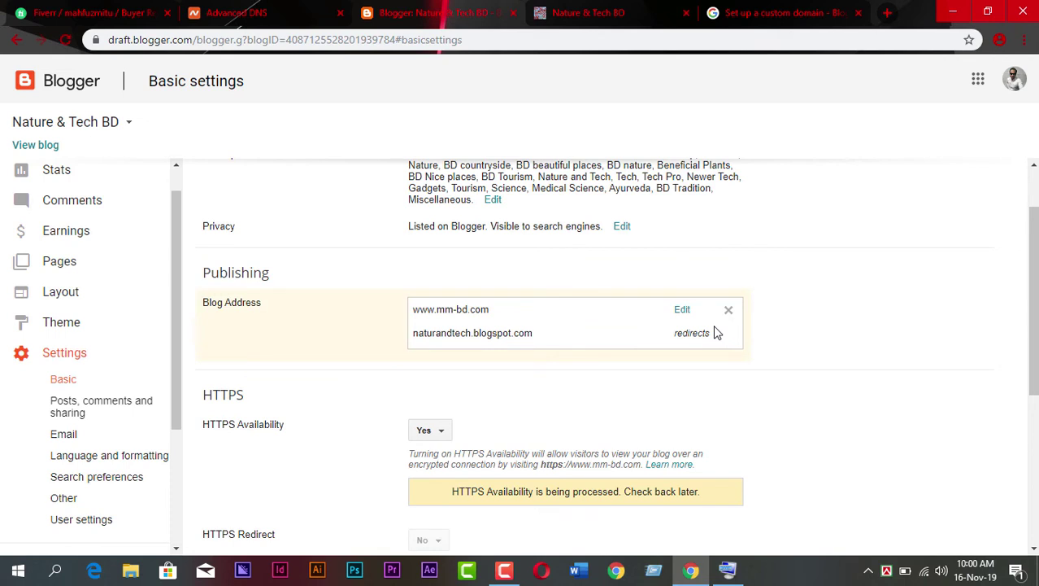
scroll(488, 207, up, 2)
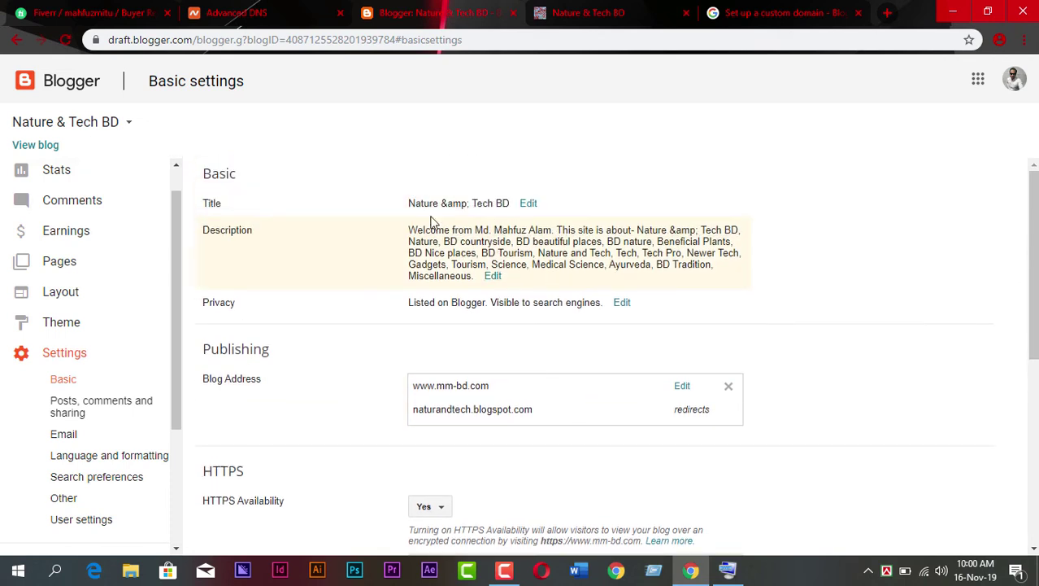
right_click(54, 146)
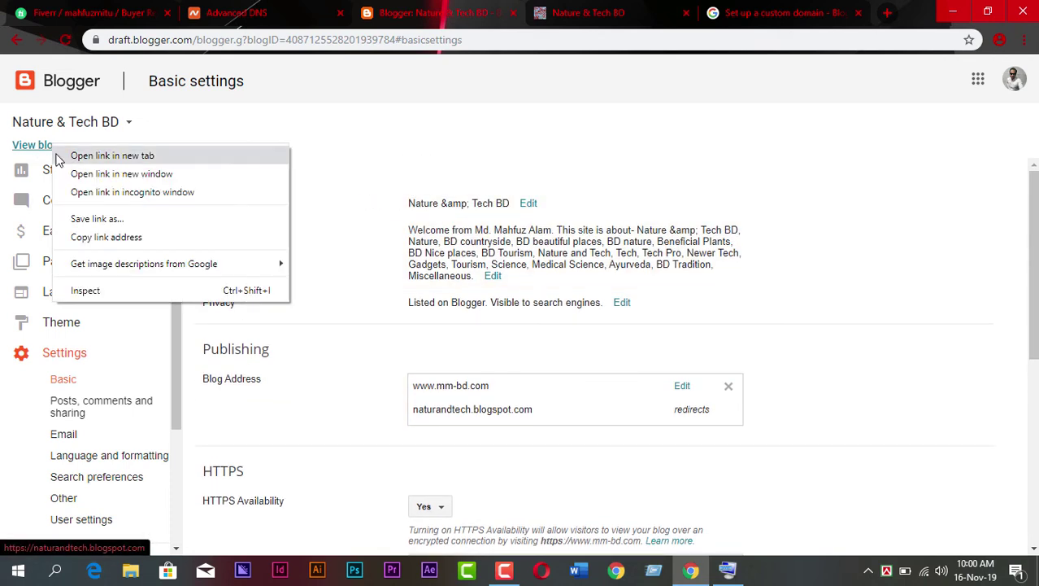
click(57, 156)
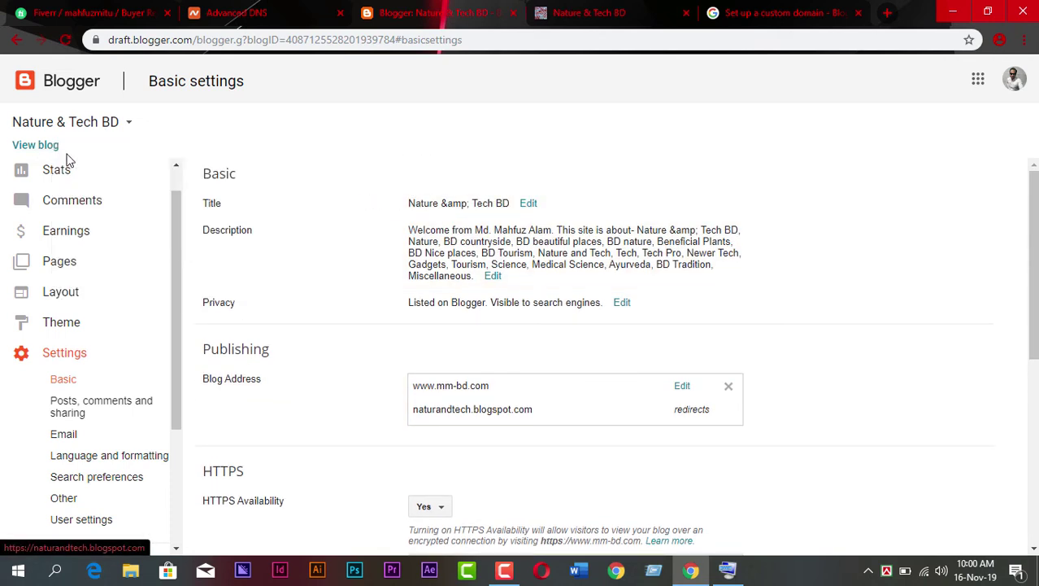
middle_click(615, 7)
click(557, 10)
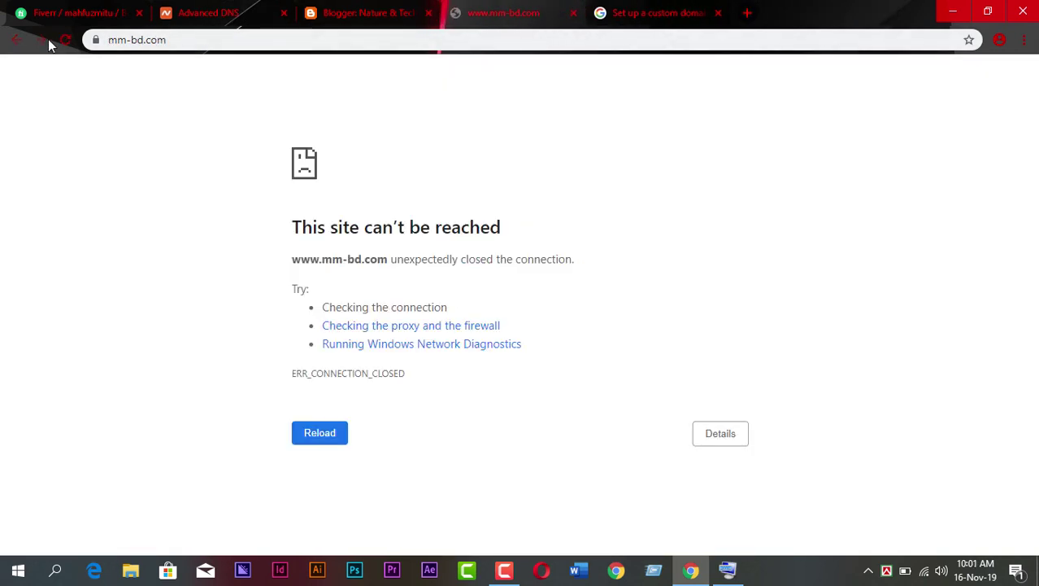
click(321, 433)
click(322, 434)
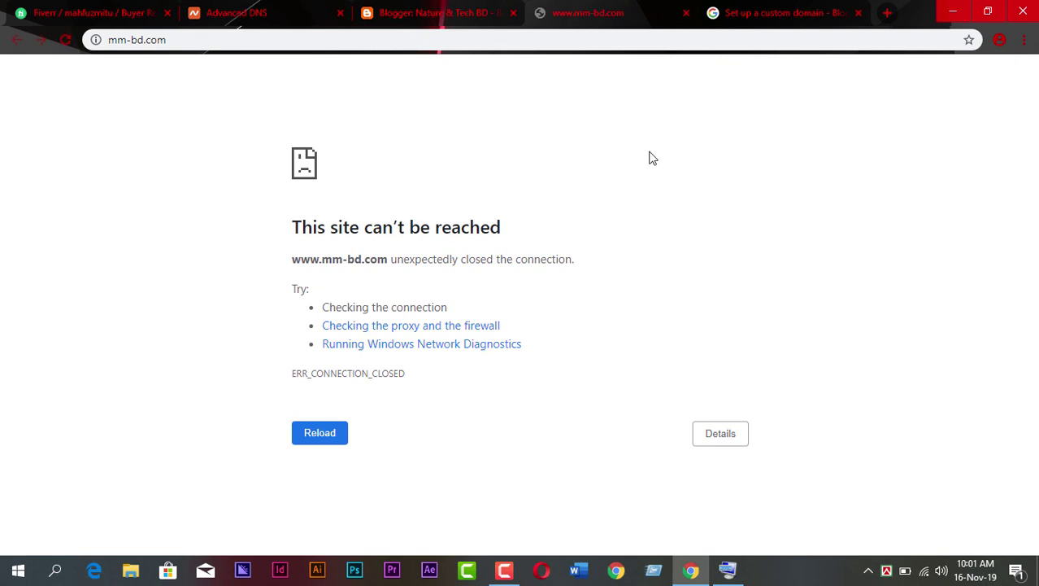
click(504, 570)
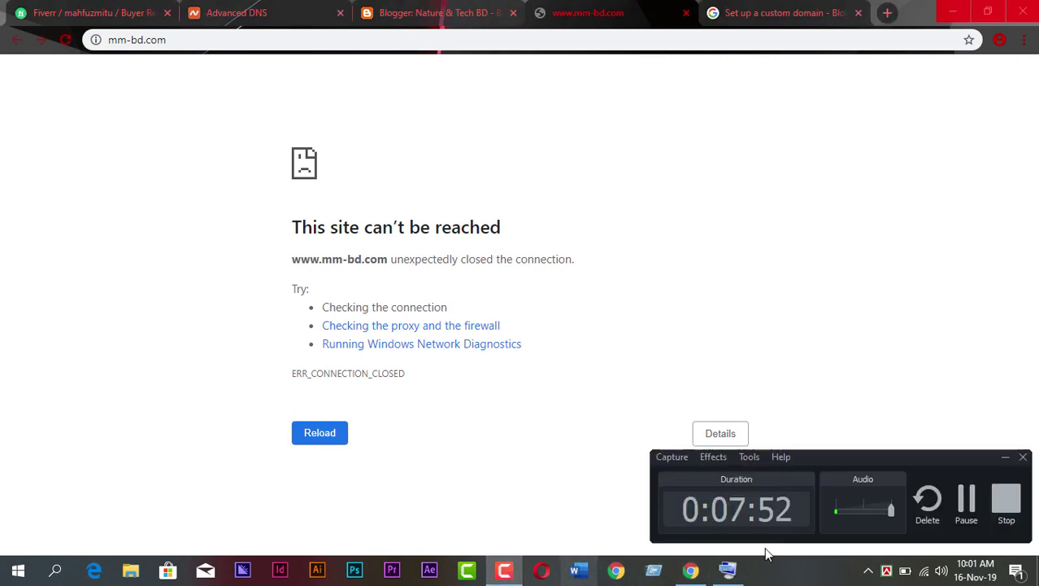
click(954, 523)
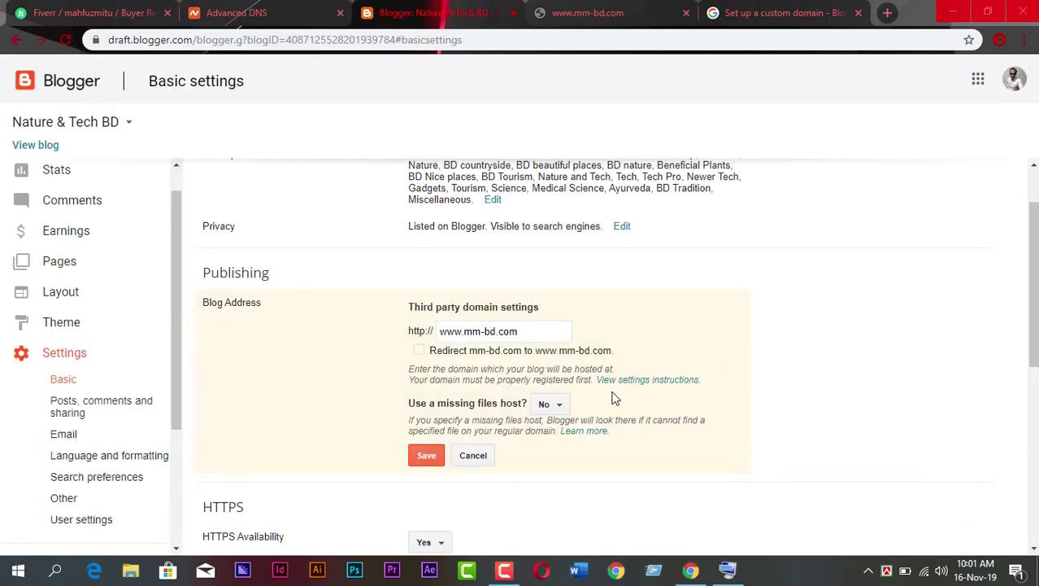
click(420, 351)
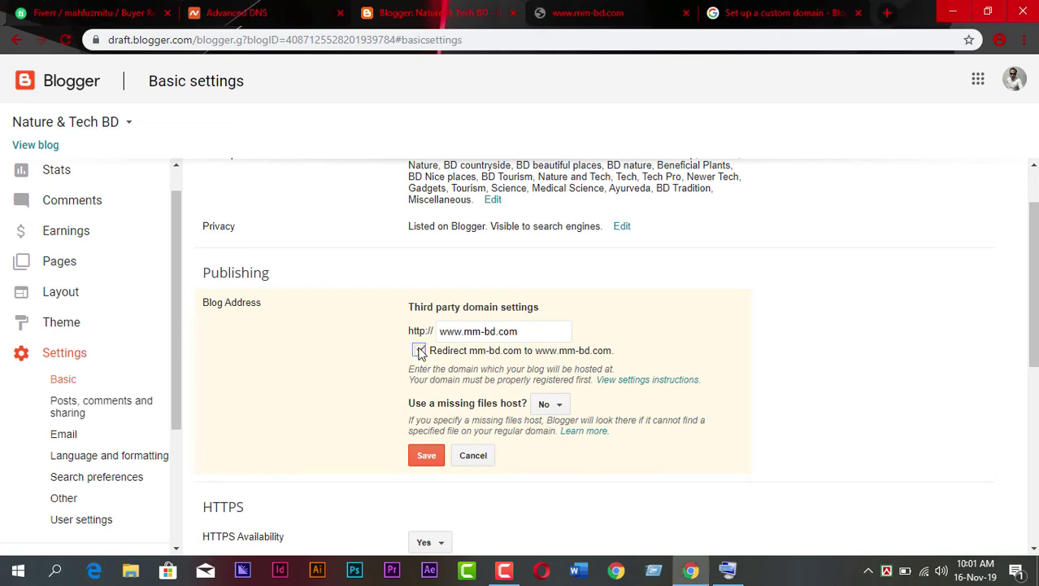
click(425, 458)
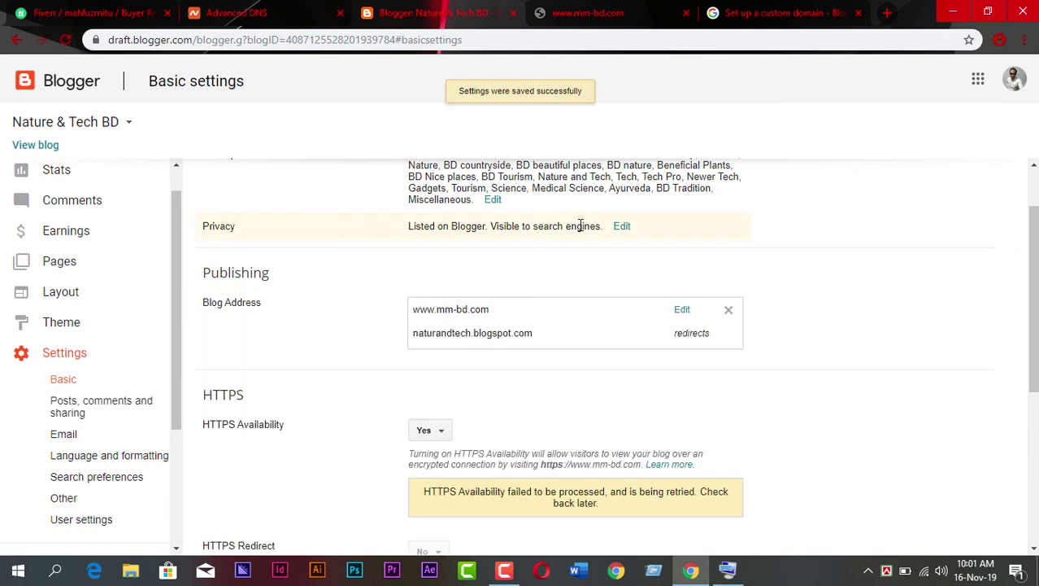
scroll(488, 271, up, 2)
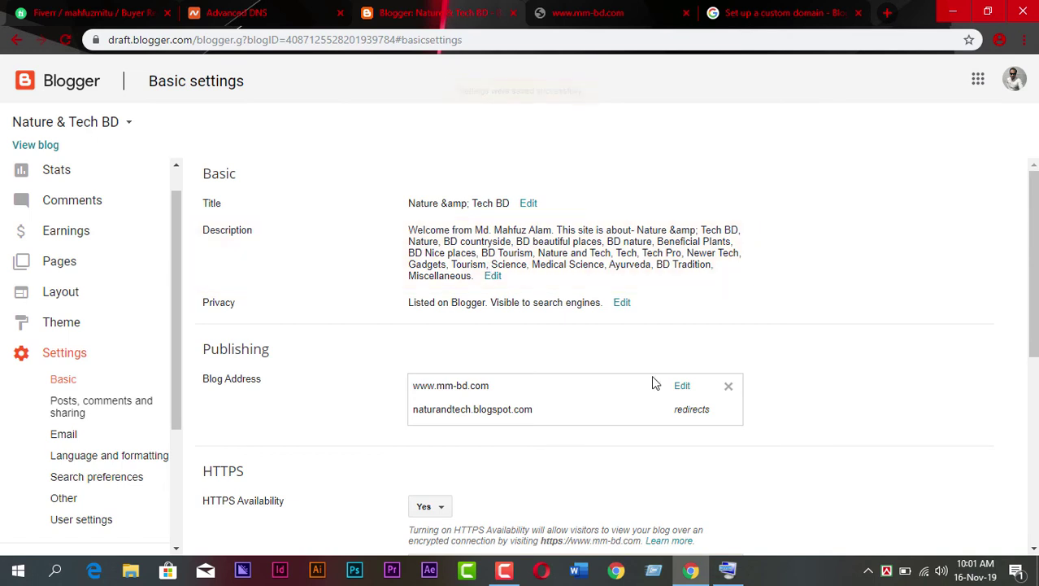
right_click(45, 147)
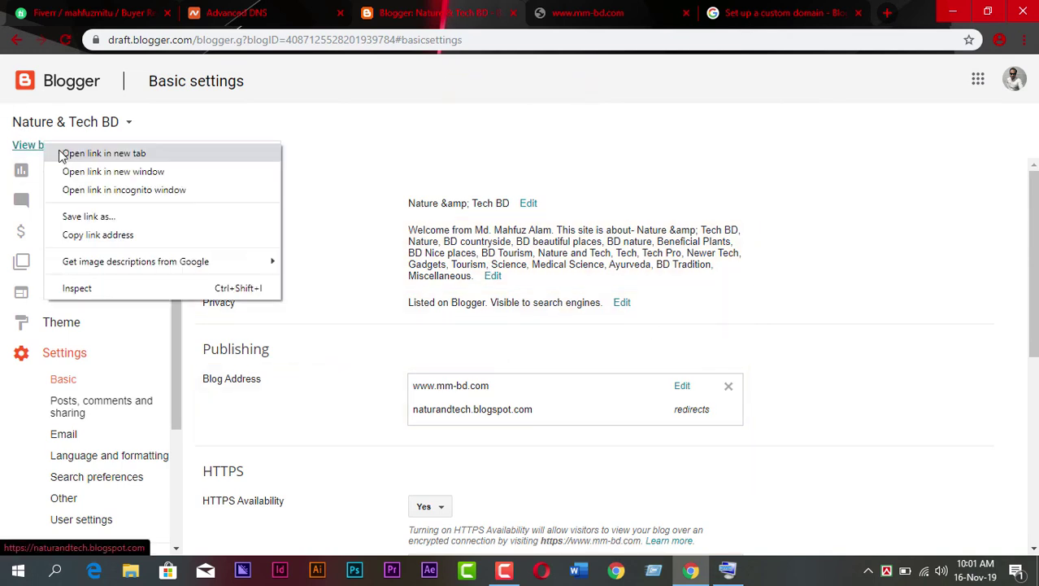
click(65, 154)
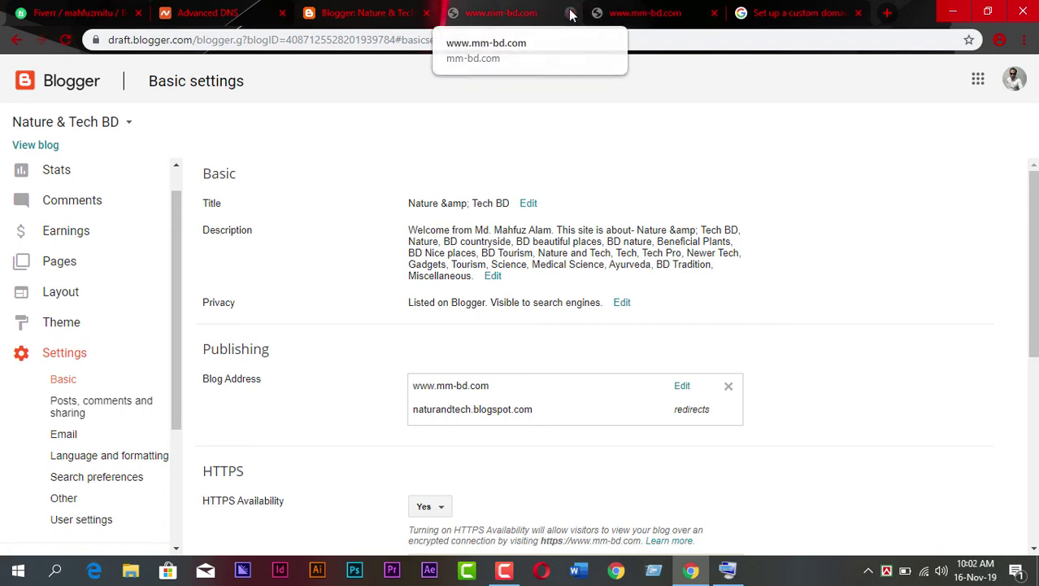
click(570, 13)
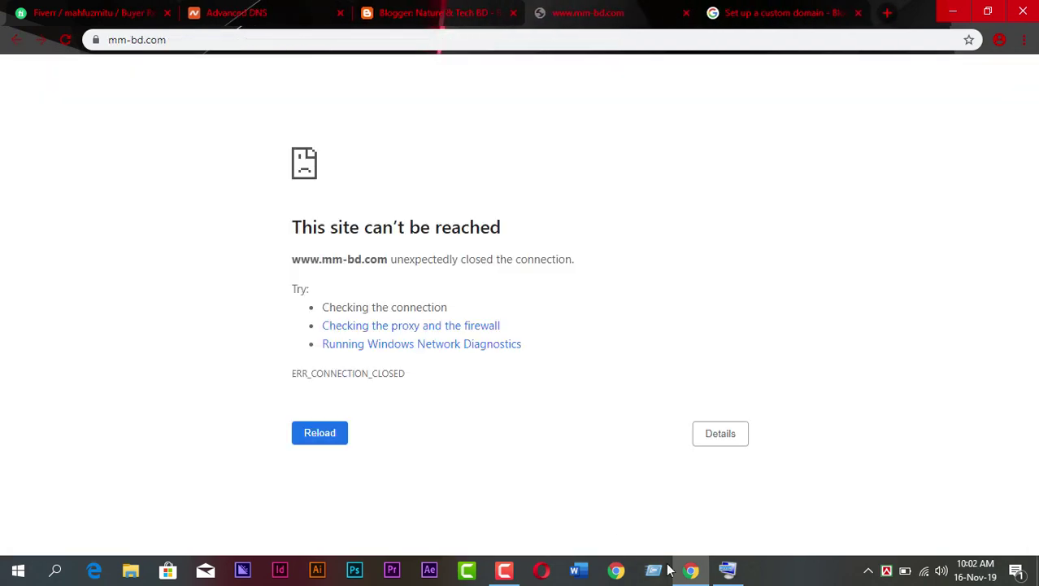
click(729, 570)
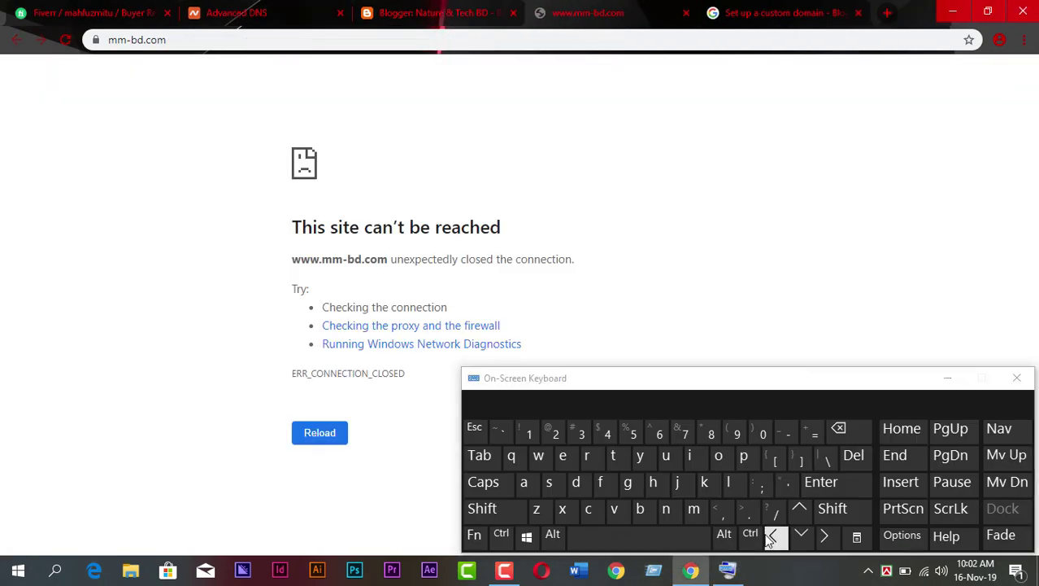
click(505, 569)
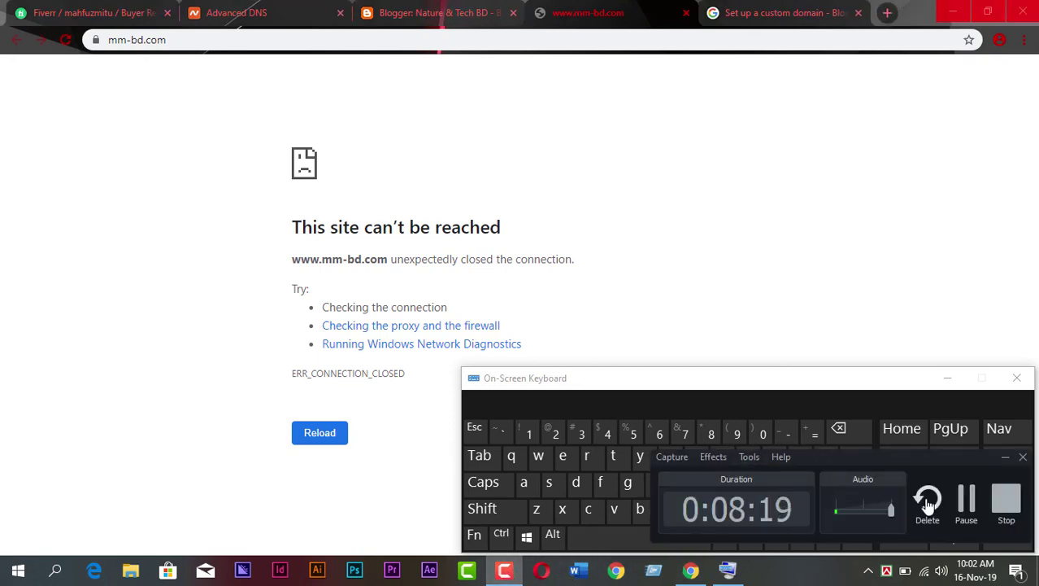
click(965, 503)
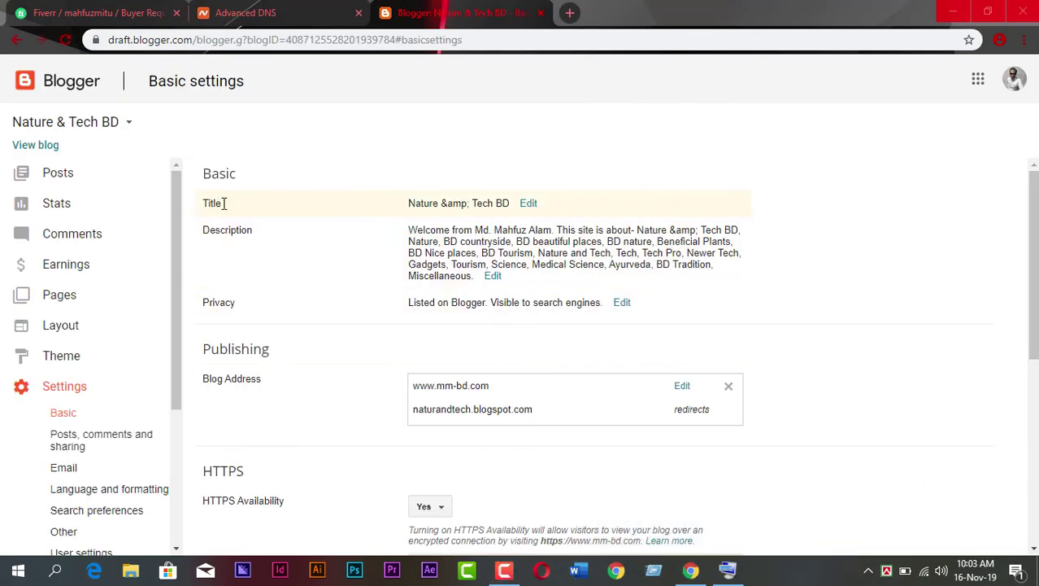
right_click(22, 153)
click(54, 159)
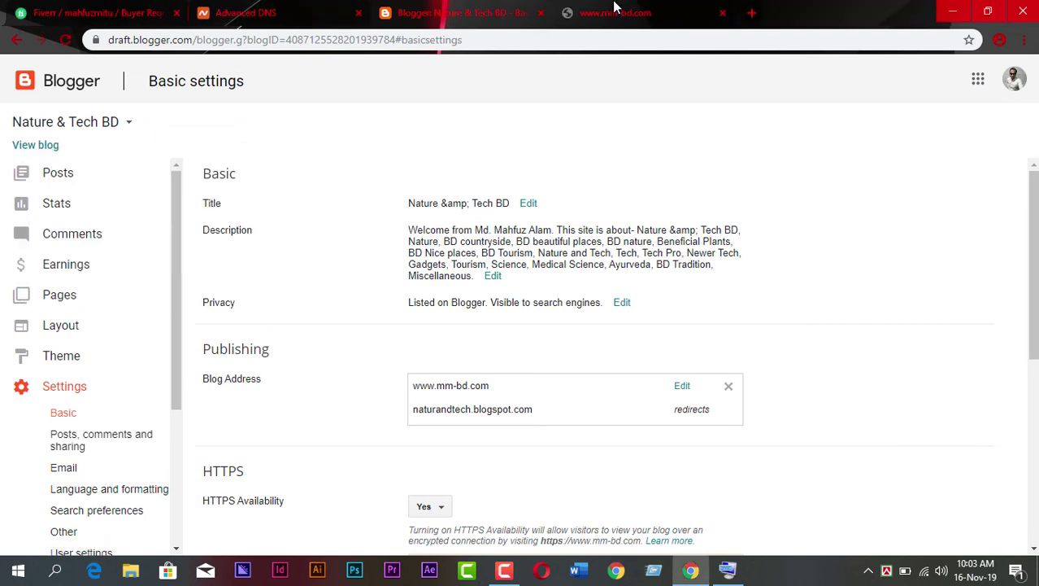
key(ctrl+Tab)
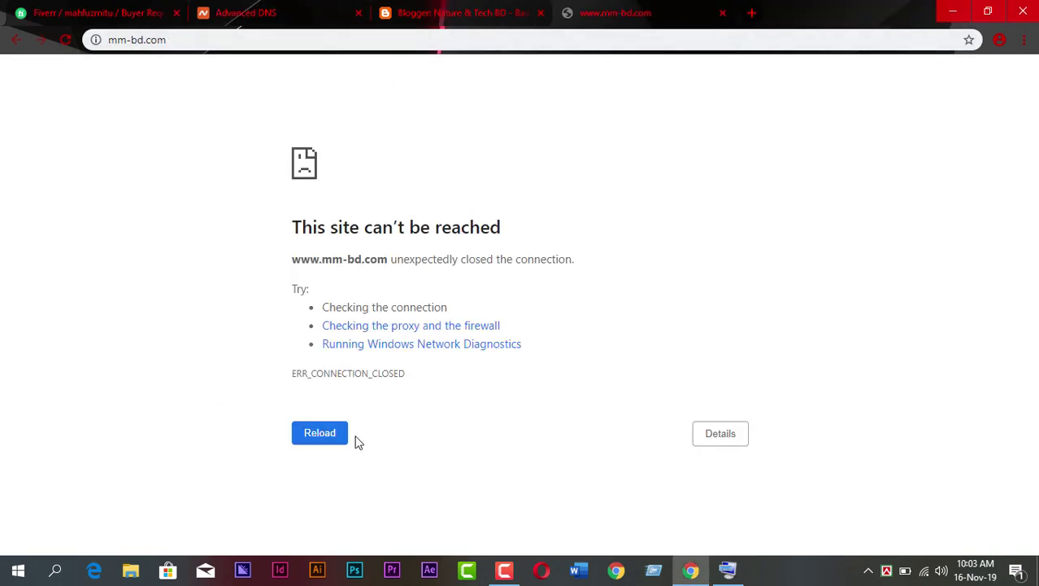
Set HTTPS Availability to No in the Nature & Tech BD blog's basic settings
click(502, 5)
scroll(465, 332, down, 3)
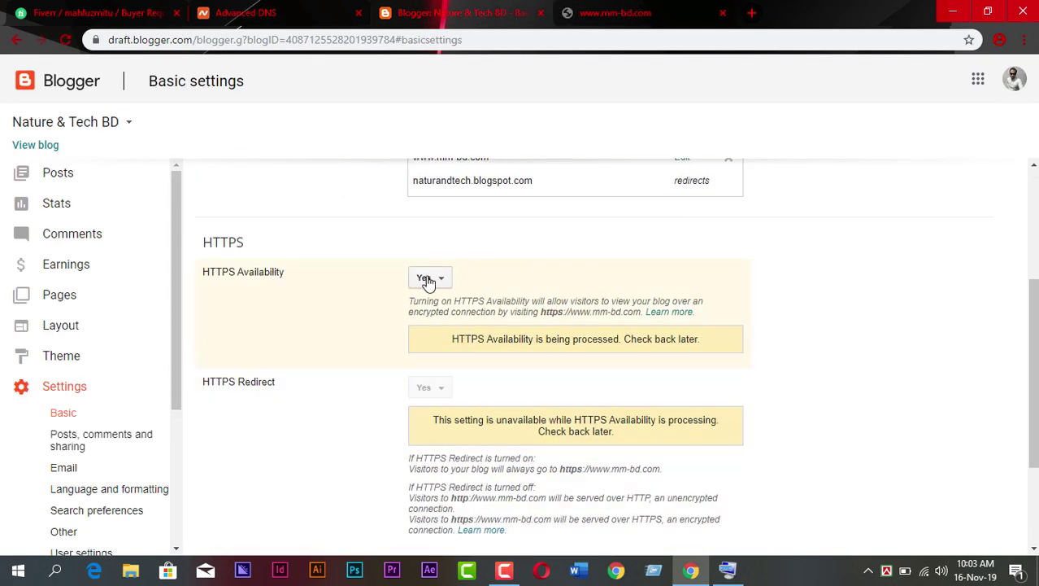
click(431, 279)
click(429, 330)
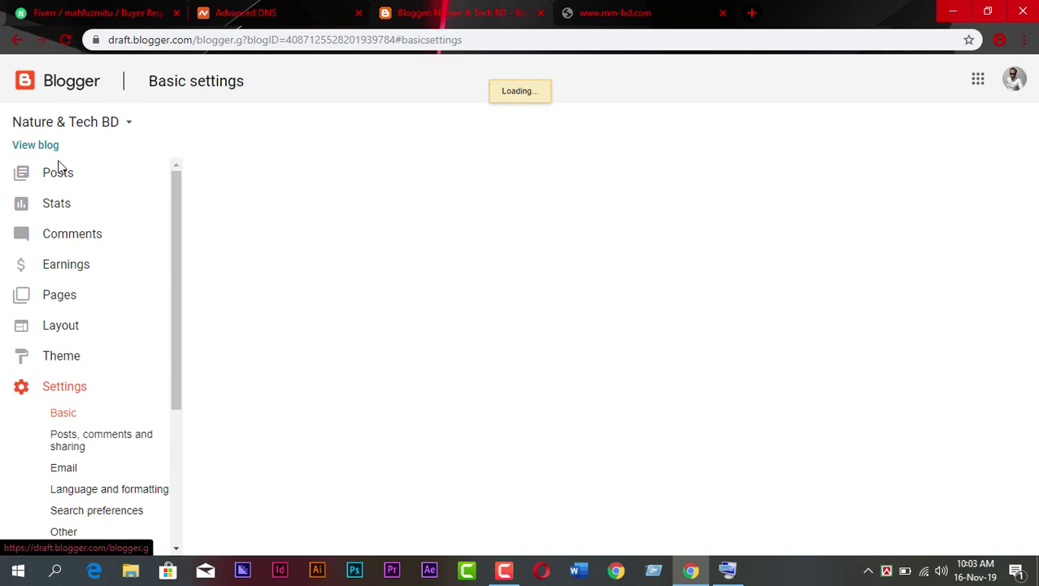
right_click(37, 148)
click(61, 155)
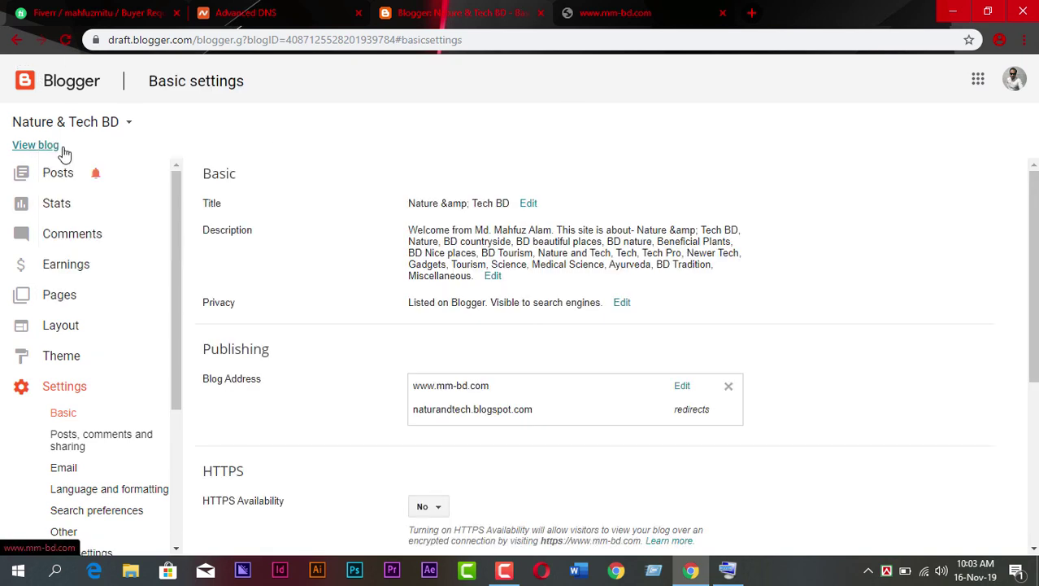
click(688, 15)
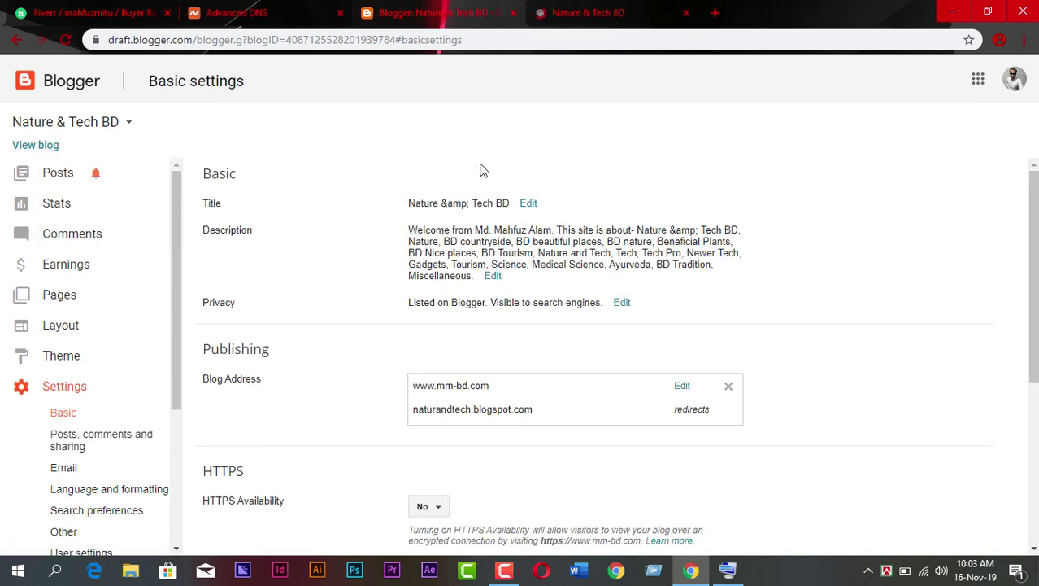
click(642, 8)
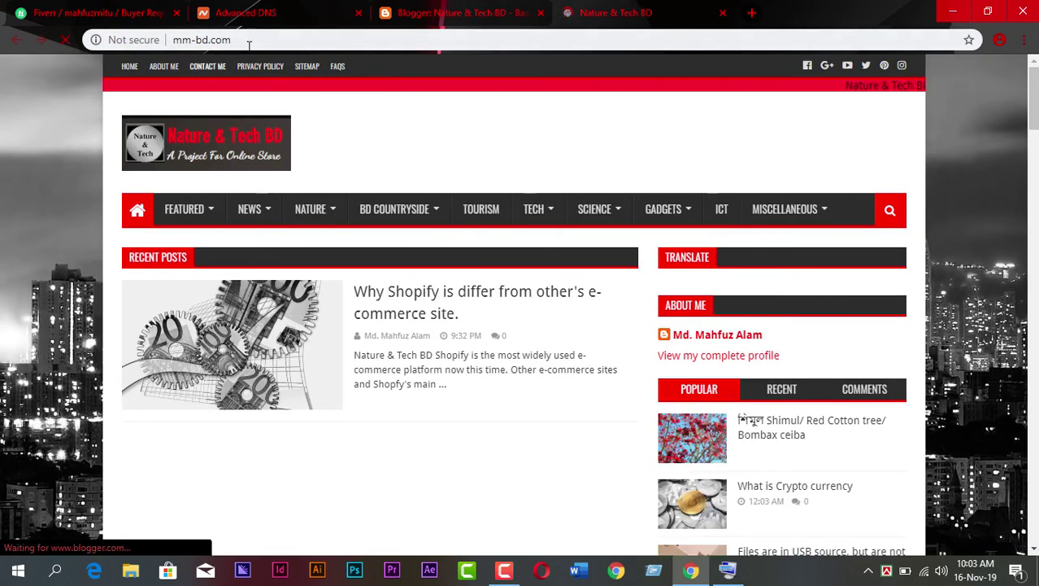
Examine the live blog's mm-bd.com address and browse its posts and sidebar, comparing it with the blog address in Blogger's settings
click(246, 42)
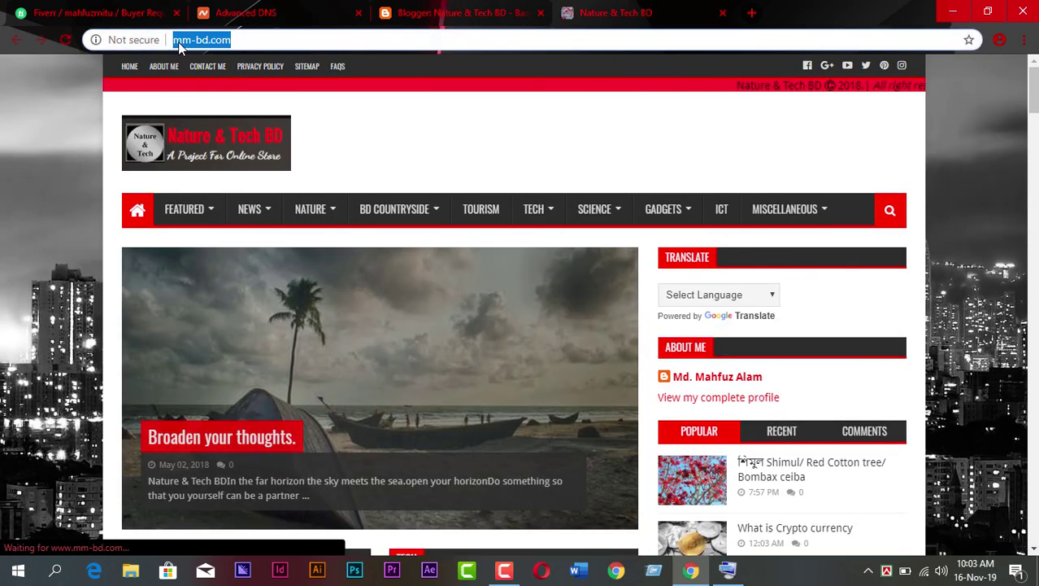
click(179, 42)
click(341, 134)
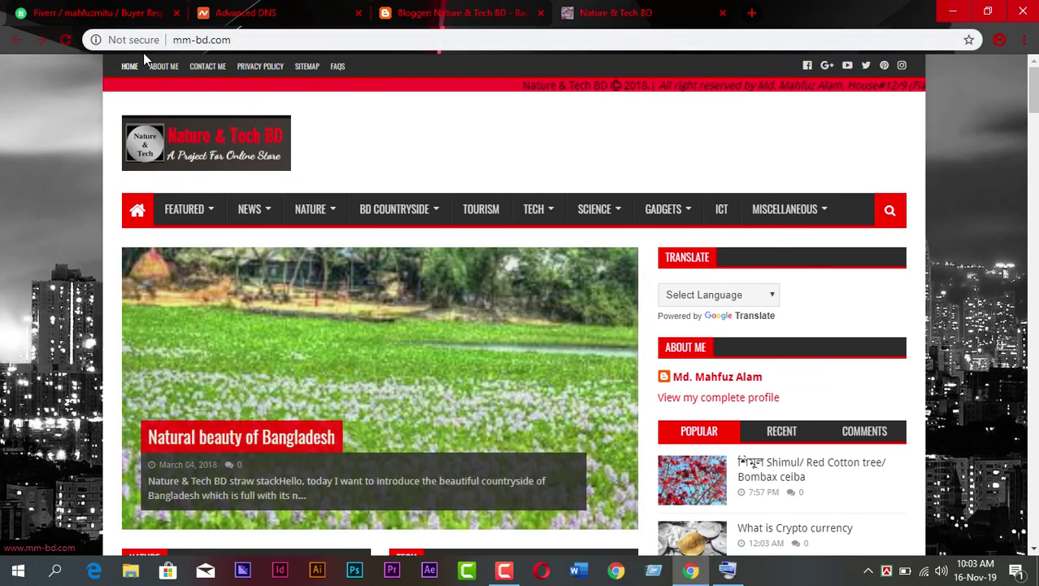
scroll(759, 209, down, 15)
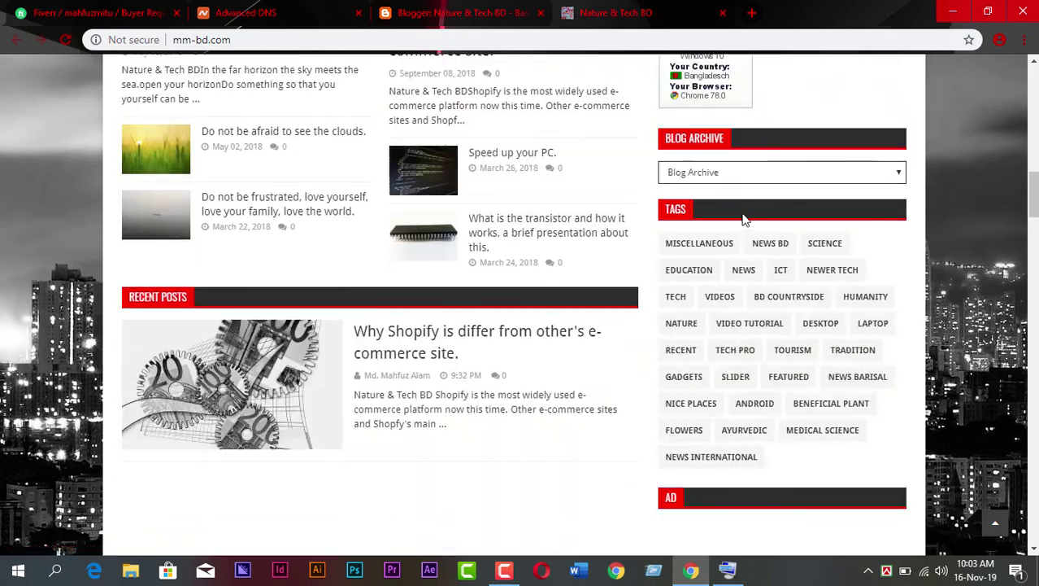
scroll(741, 227, down, 20)
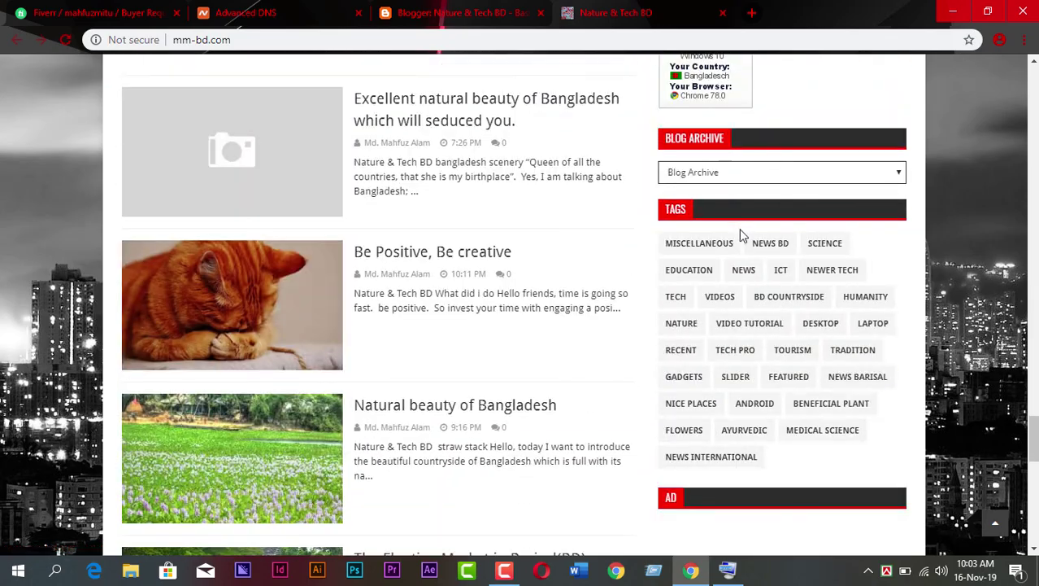
scroll(741, 236, down, 3)
scroll(737, 234, up, 15)
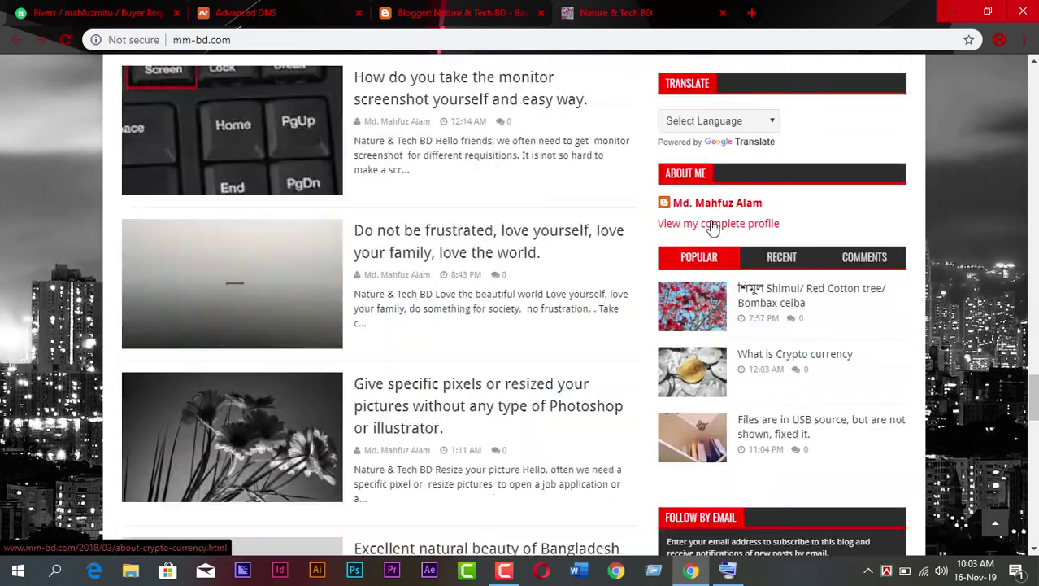
scroll(707, 229, up, 20)
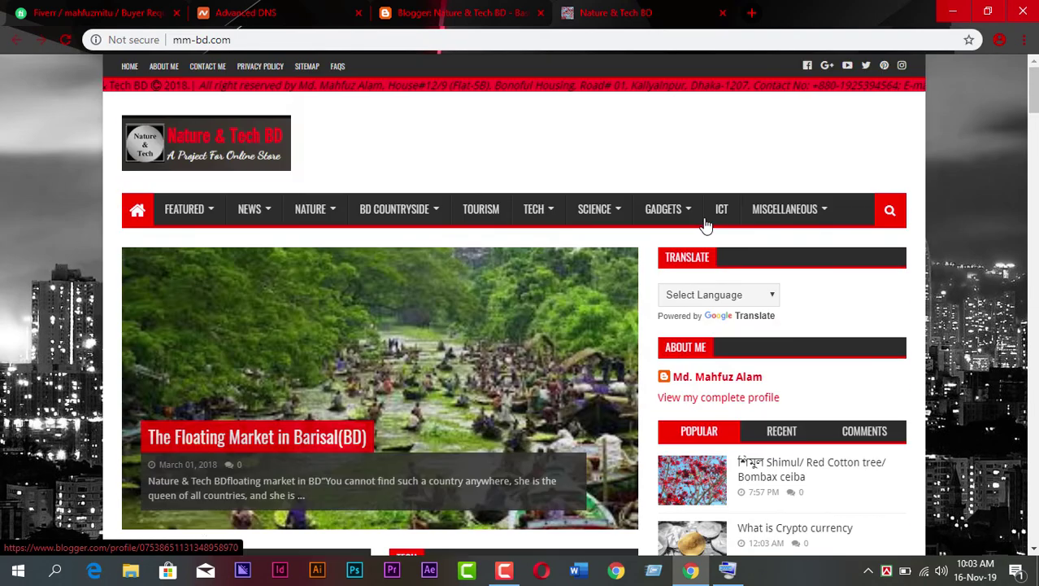
click(190, 43)
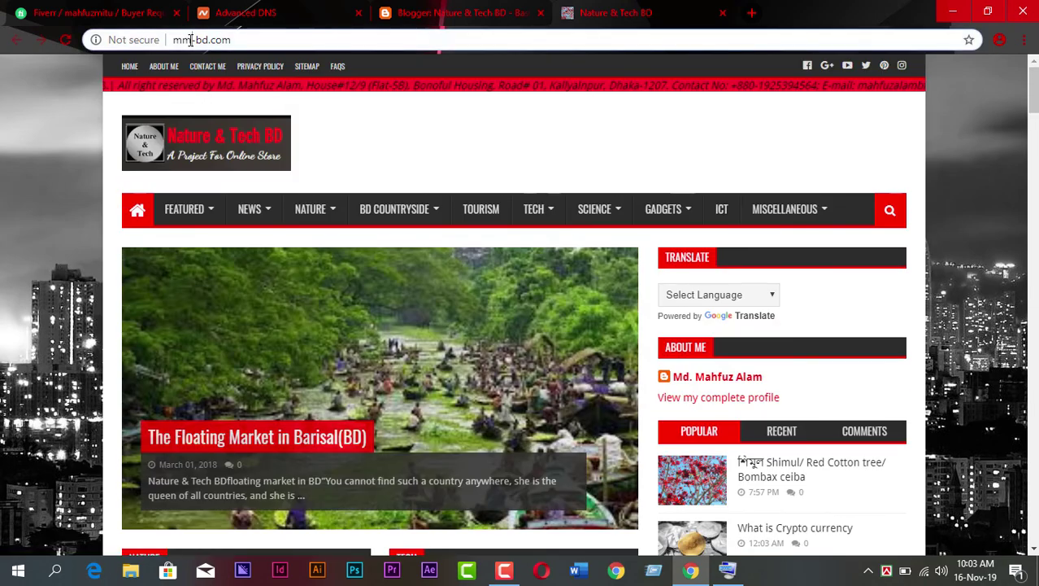
click(365, 146)
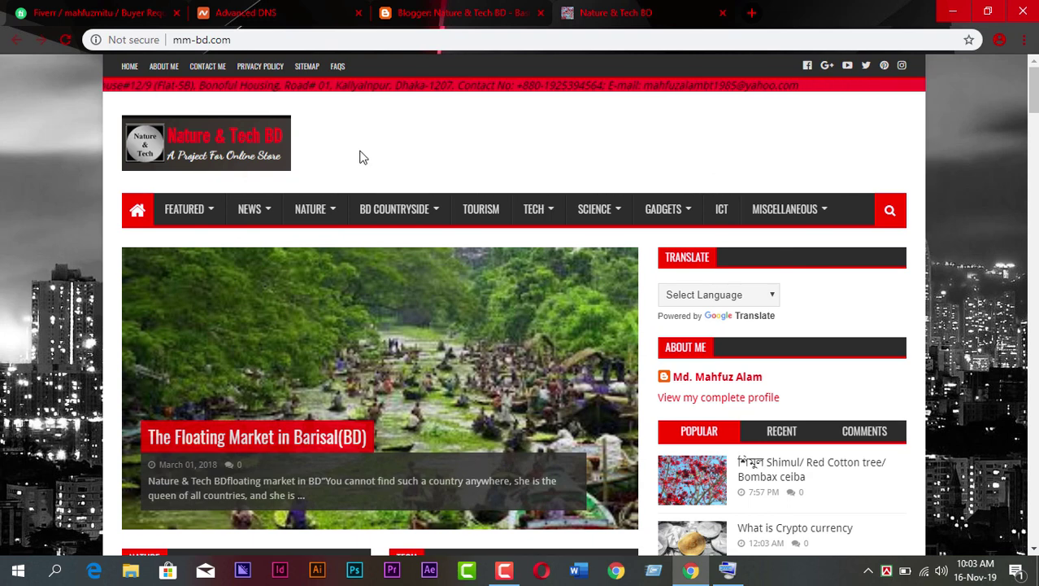
click(244, 39)
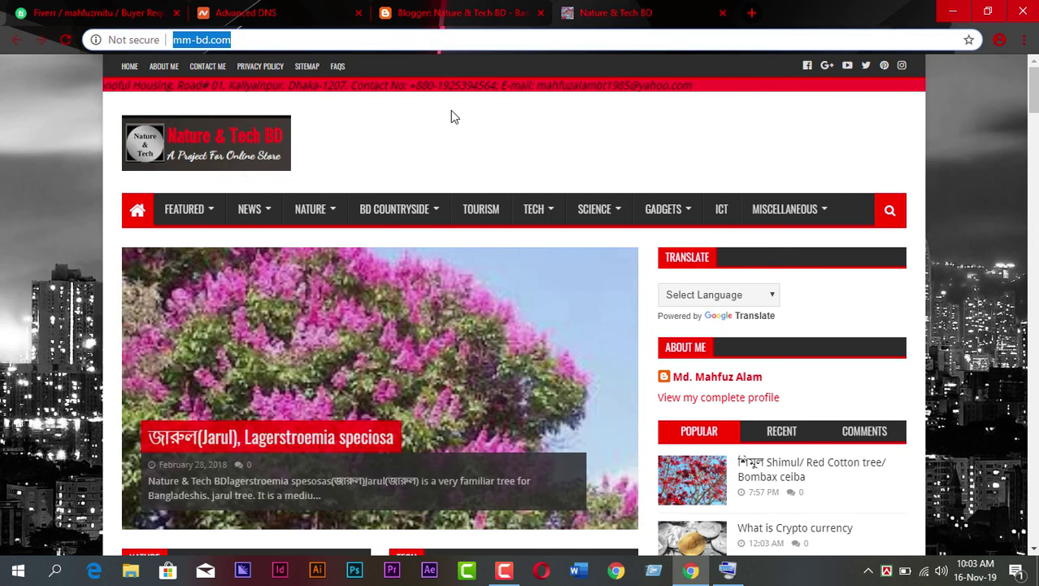
click(454, 116)
mouse_move(614, 505)
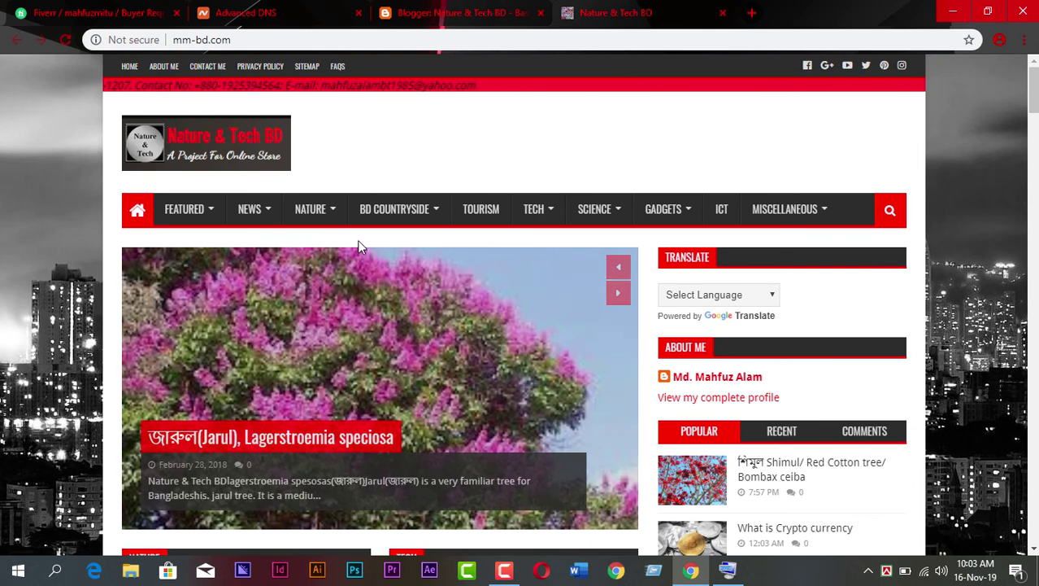
click(485, 10)
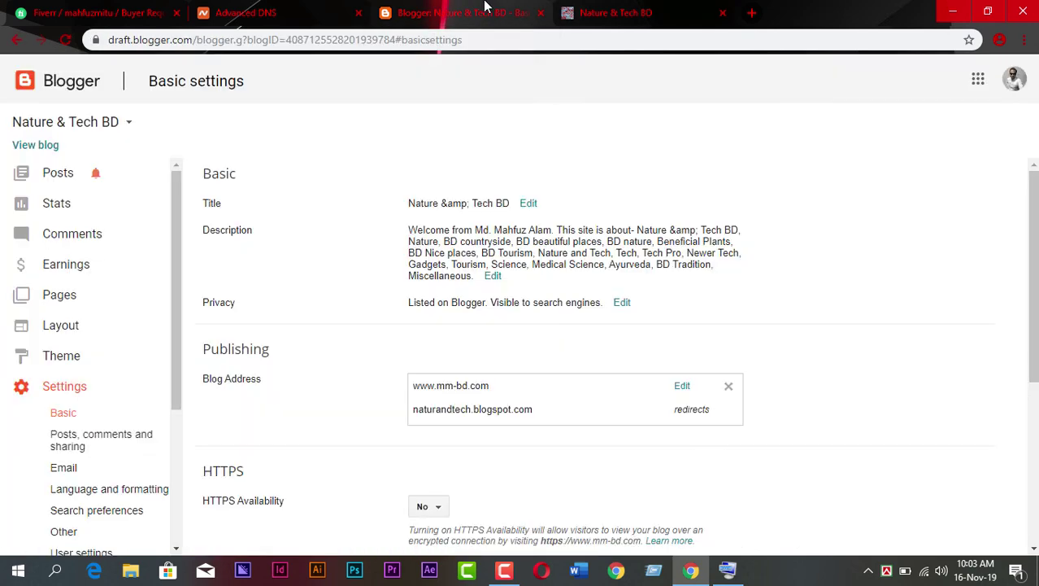
click(608, 10)
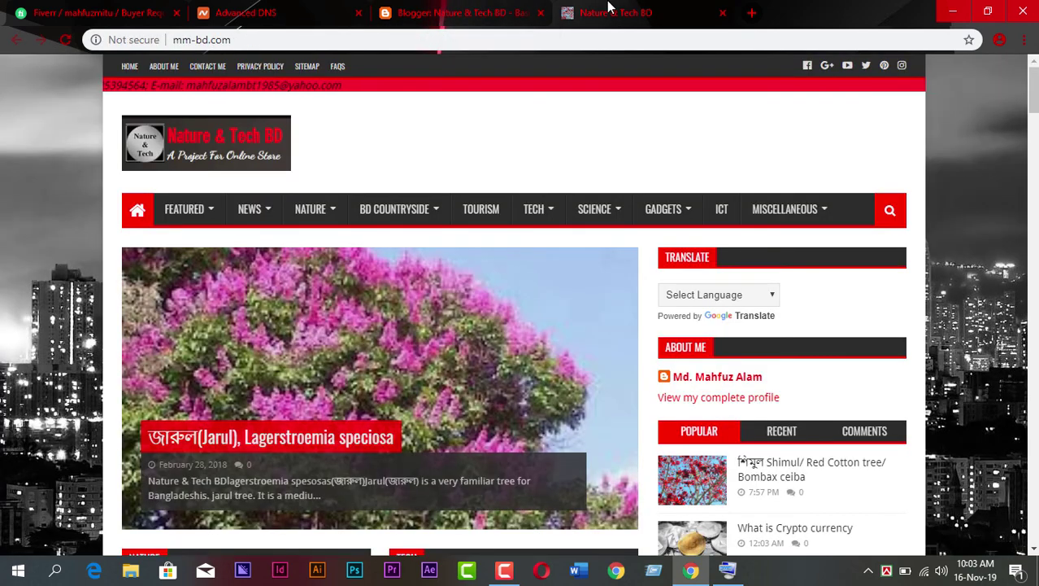
click(754, 12)
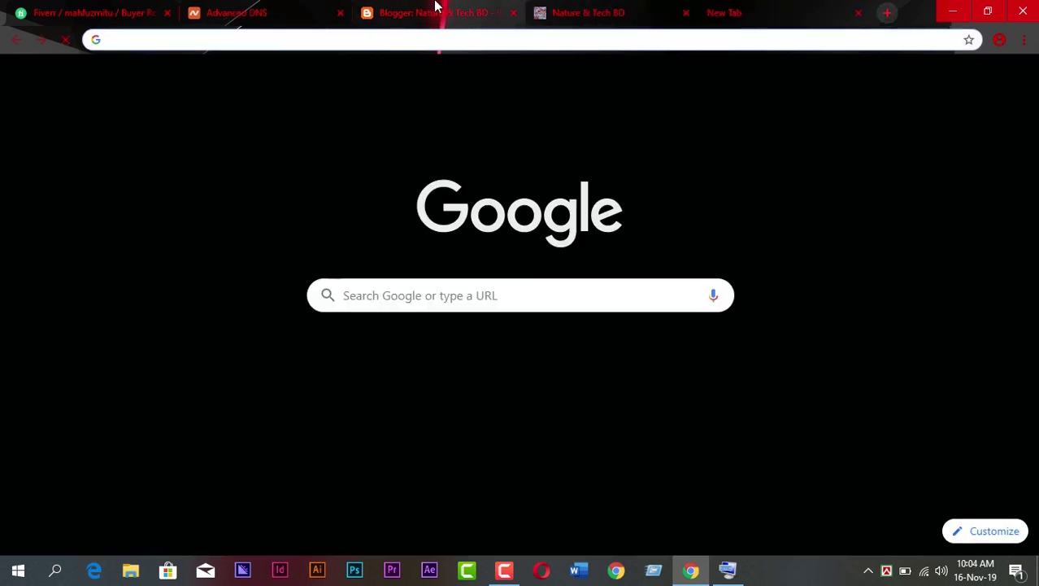
click(437, 9)
scroll(542, 342, down, 2)
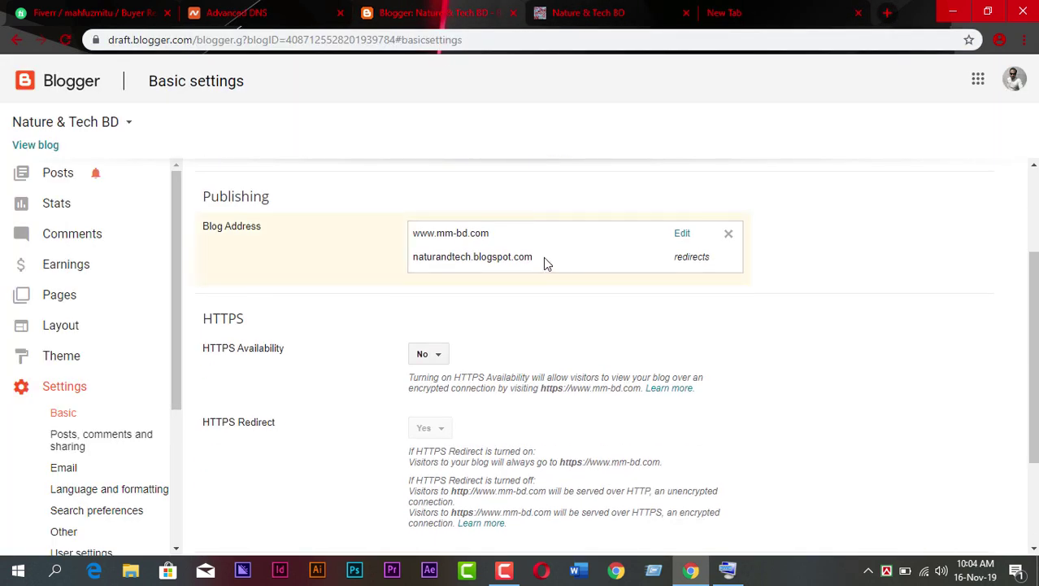
right_click(427, 260)
click(457, 290)
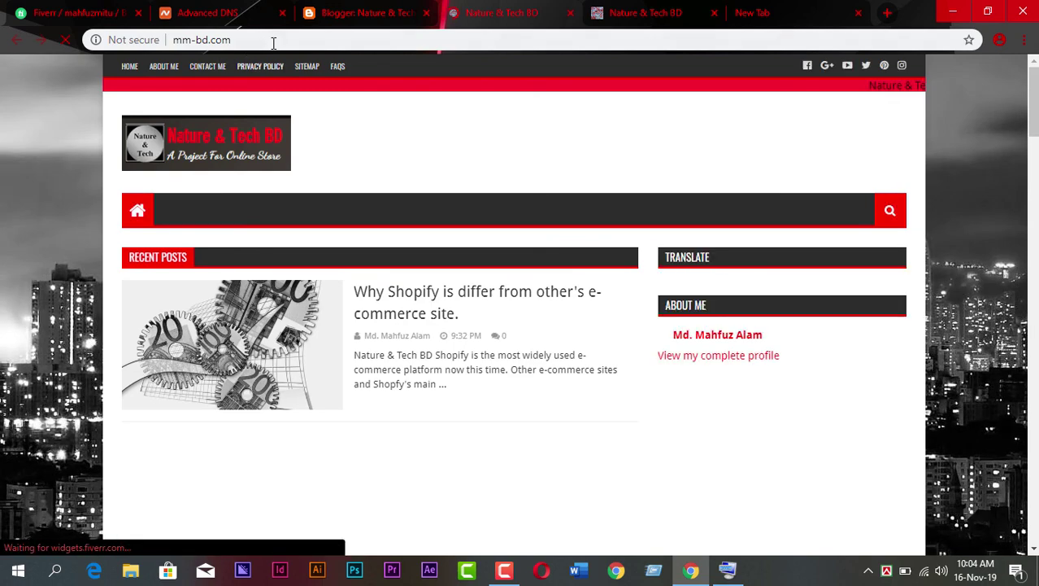
Check the address that the redirected blog page loads under and look over its page content
drag(272, 40, 180, 50)
click(521, 186)
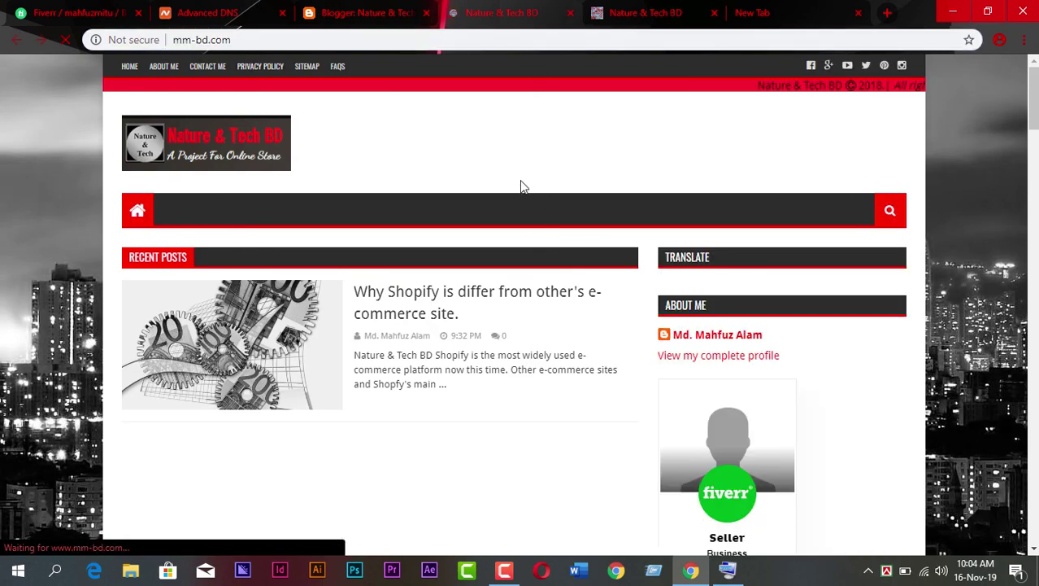
scroll(543, 154, down, 2)
scroll(542, 154, up, 5)
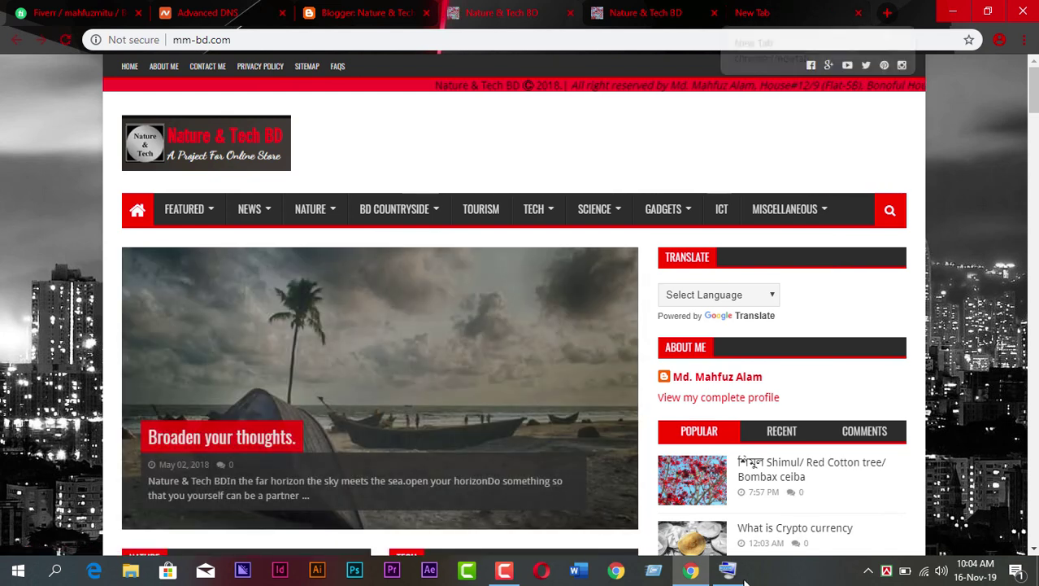
click(508, 569)
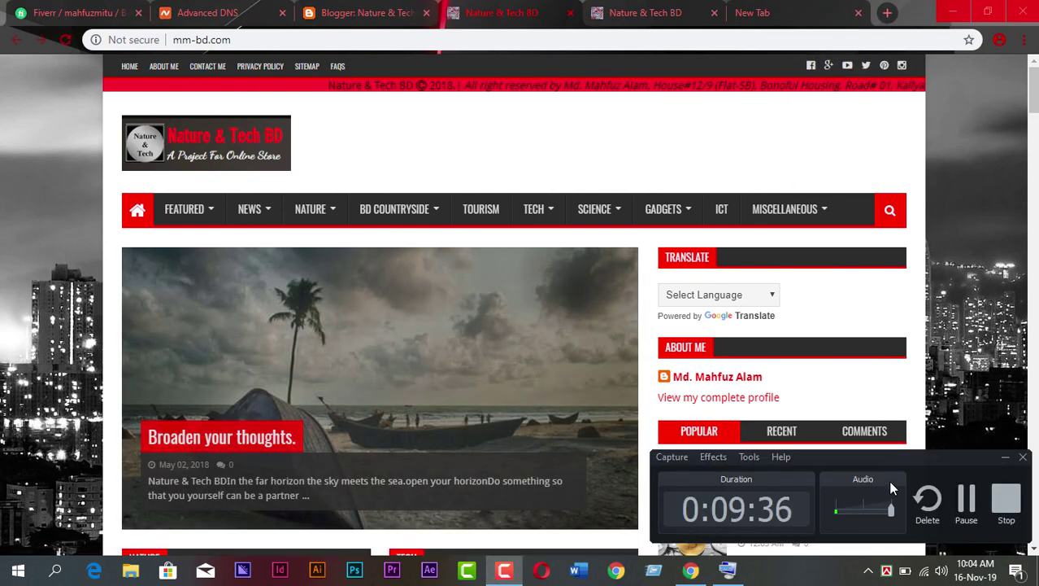